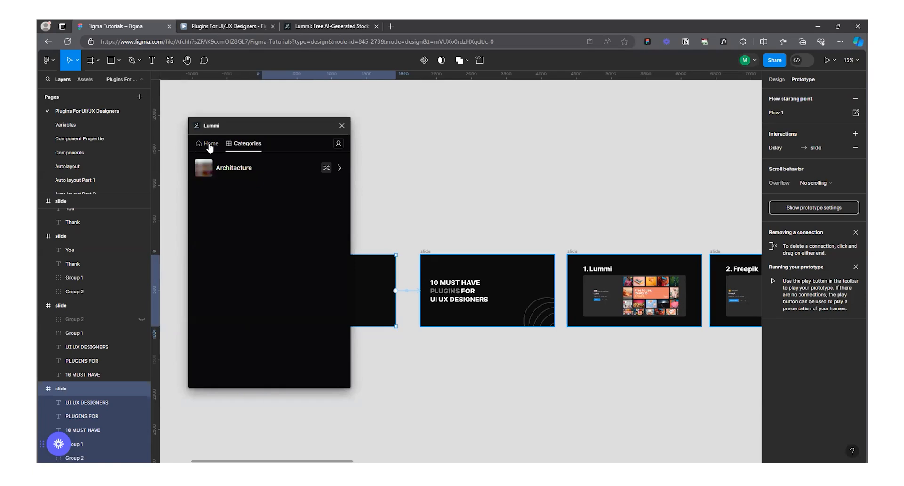
Open Lummi's Home photo feed and browse down to the dark side-profile portrait of a woman.
click(207, 144)
scroll(281, 289, down, 10)
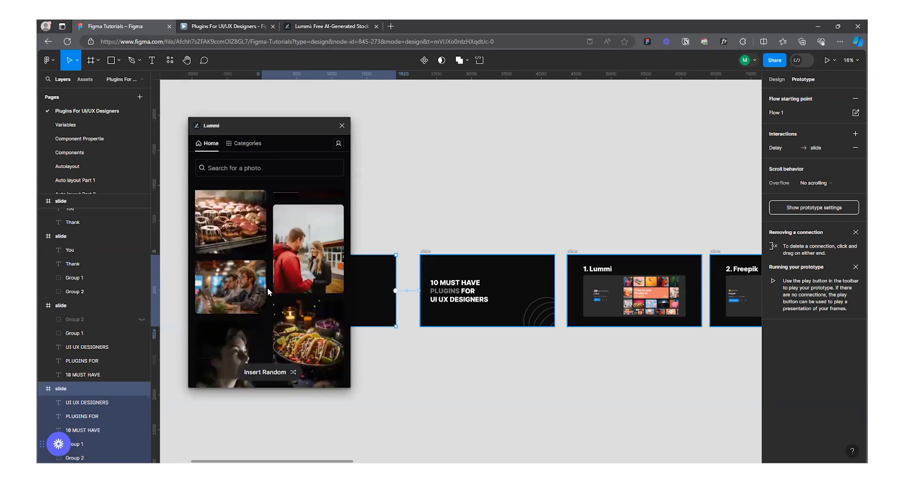
scroll(267, 287, down, 3)
Fill the selected slide with the woman's dark side-profile portrait from Lummi.
mouse_move(231, 289)
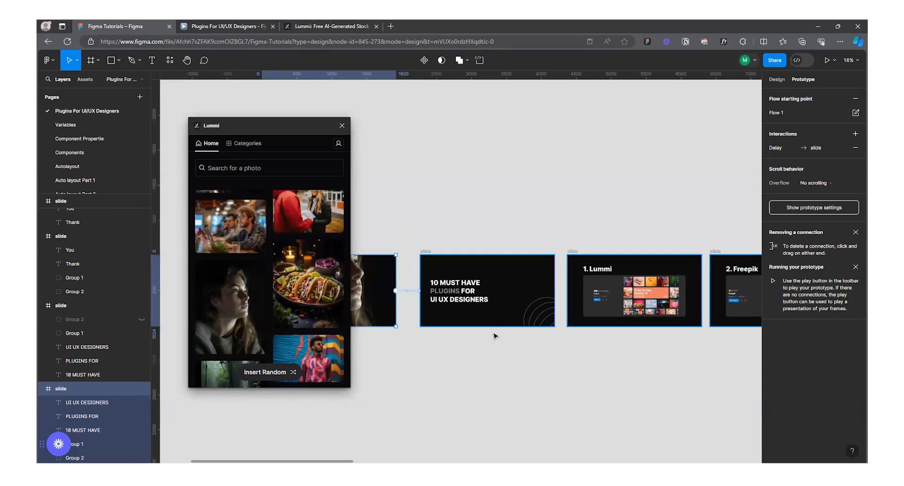
scroll(494, 335, left, 3)
scroll(466, 327, up, 3)
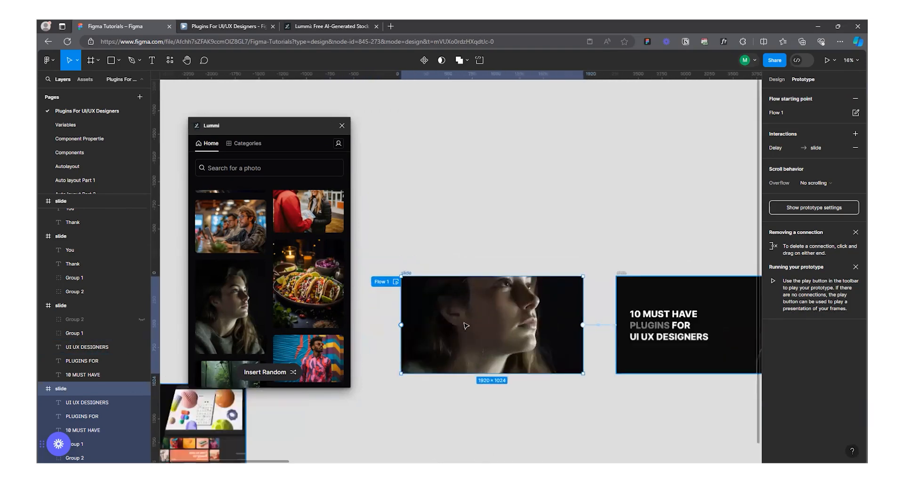
scroll(465, 325, up, 3)
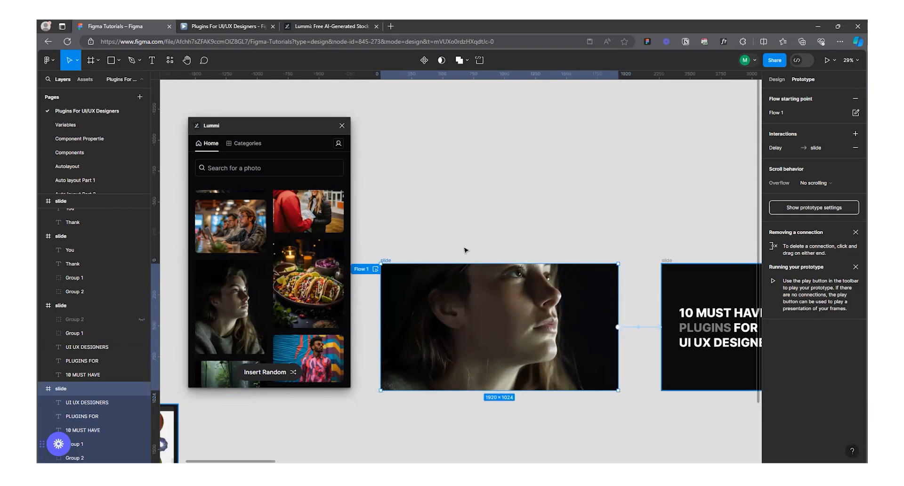
Undo the portrait fill on the slide.
click(489, 216)
key(ctrl+z)
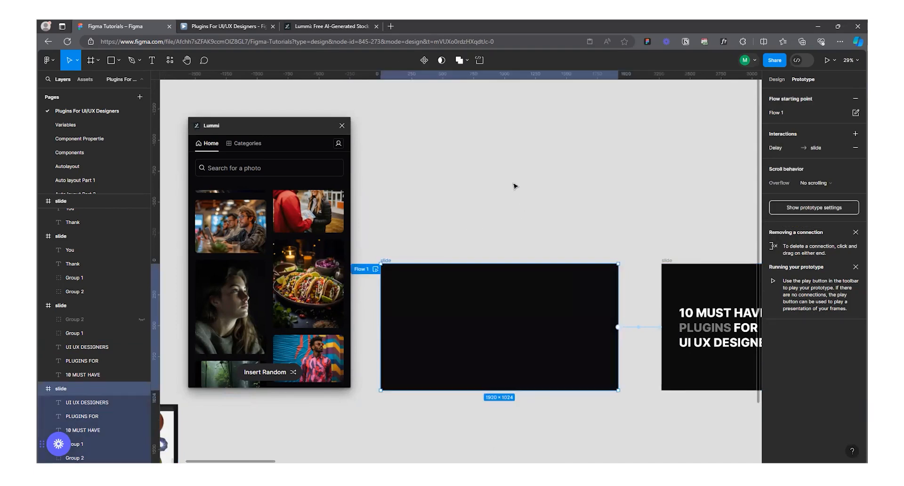
scroll(502, 192, down, 2)
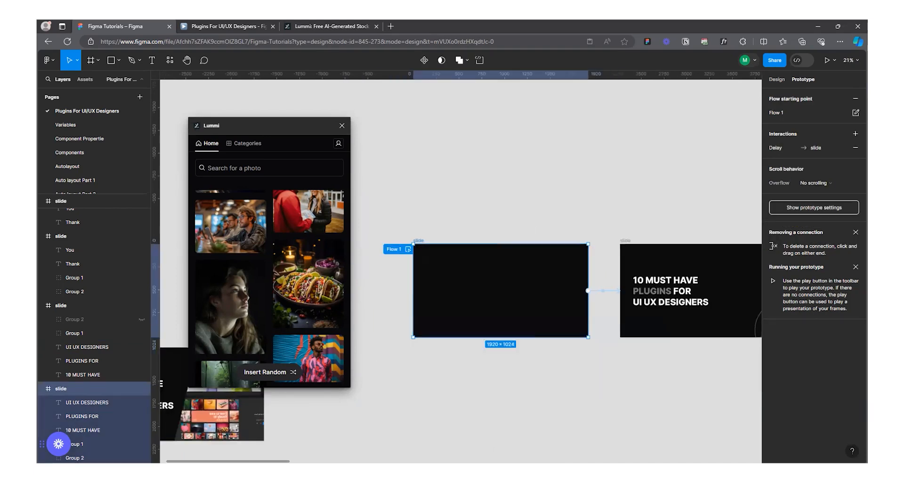
Insert the woman's portrait from Lummi as a standalone image and place it below the empty first slide.
click(232, 325)
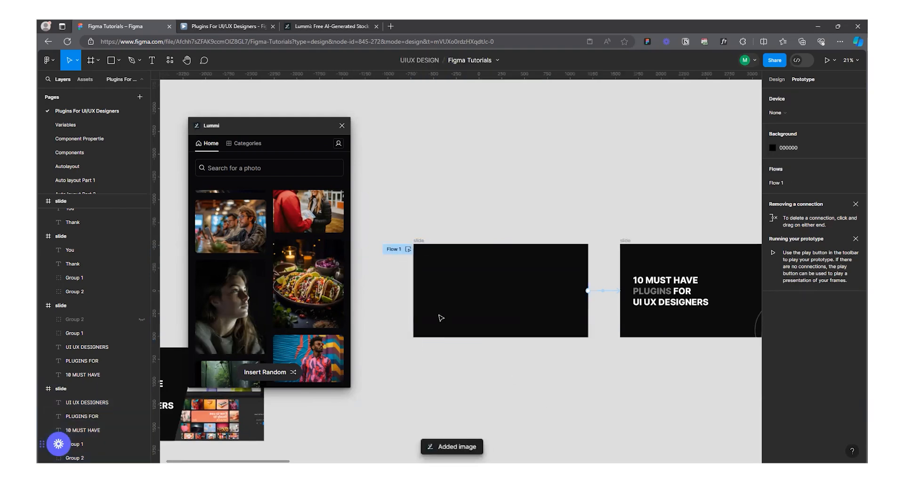
scroll(480, 315, down, 1)
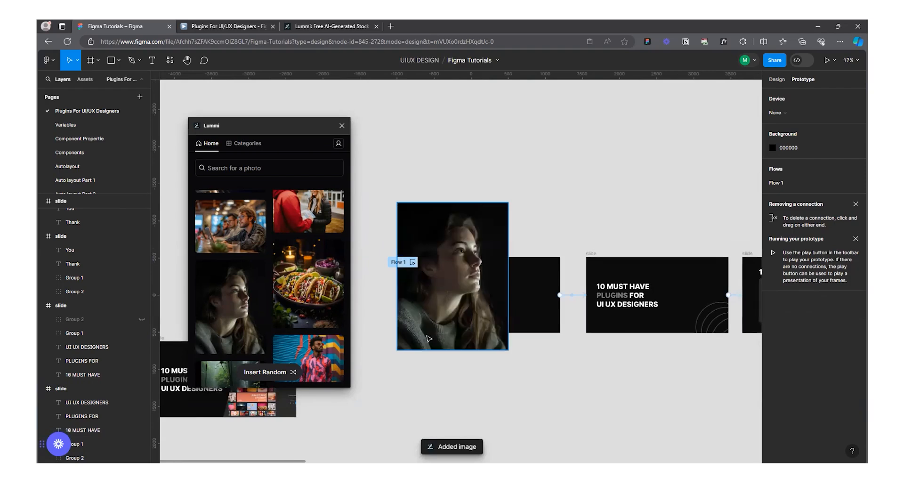
drag(451, 277, 483, 373)
click(483, 372)
scroll(476, 358, down, 1)
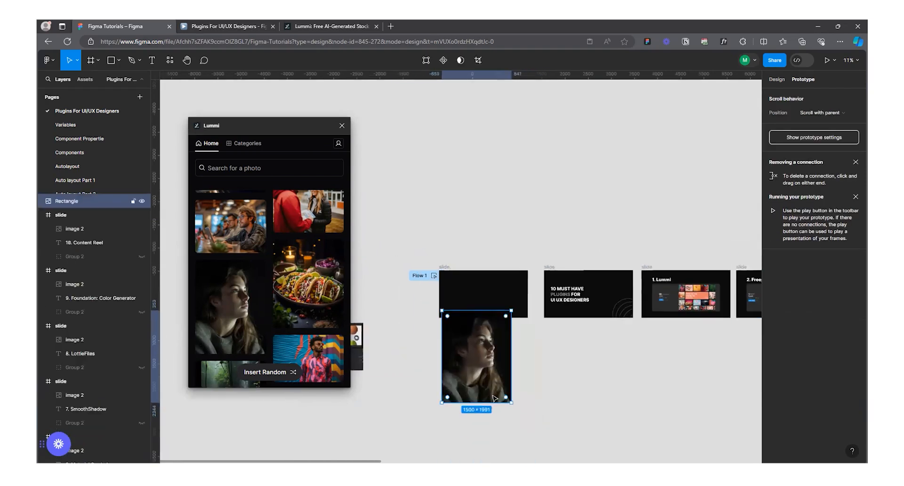
scroll(455, 322, up, 4)
scroll(471, 324, down, 4)
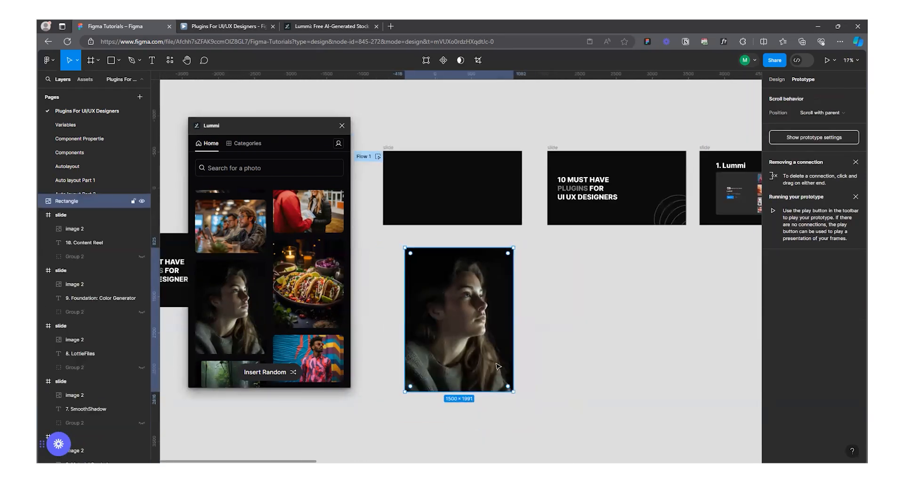
Scale the portrait down to about 795 × 1055 and check its detail up close.
drag(514, 392, 461, 322)
scroll(449, 280, up, 12)
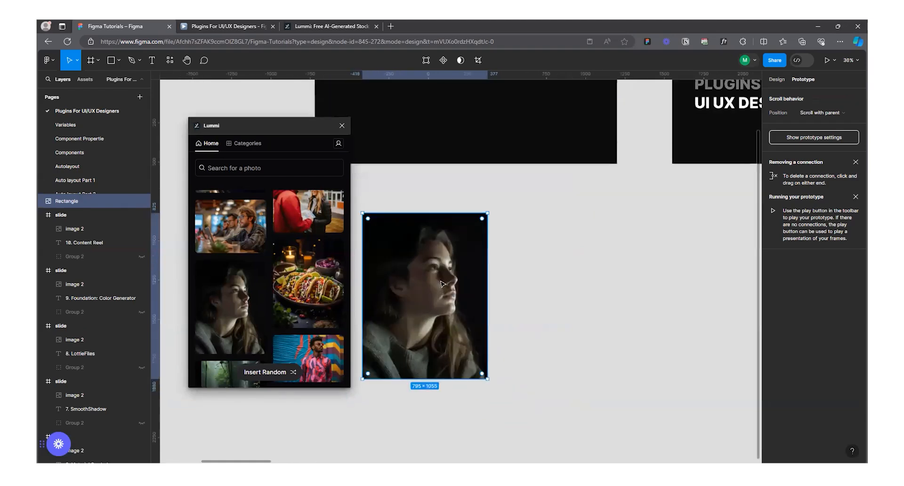
scroll(449, 268, up, 3)
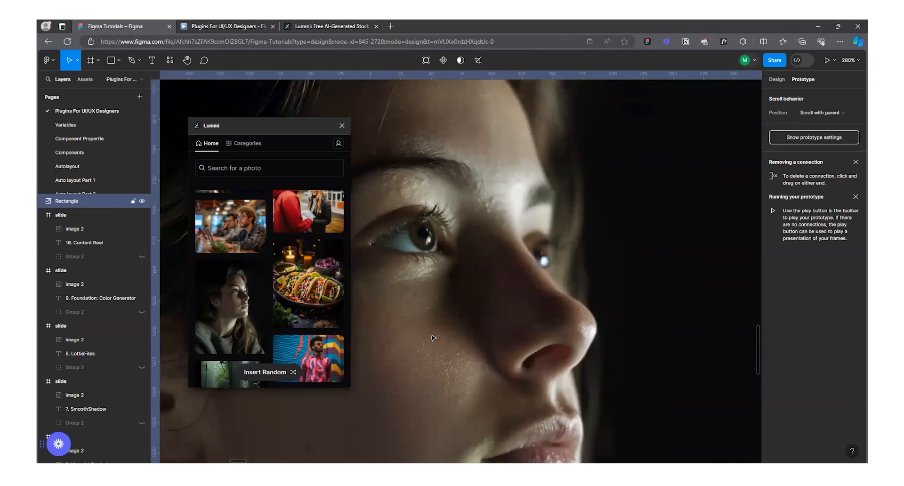
scroll(433, 337, down, 10)
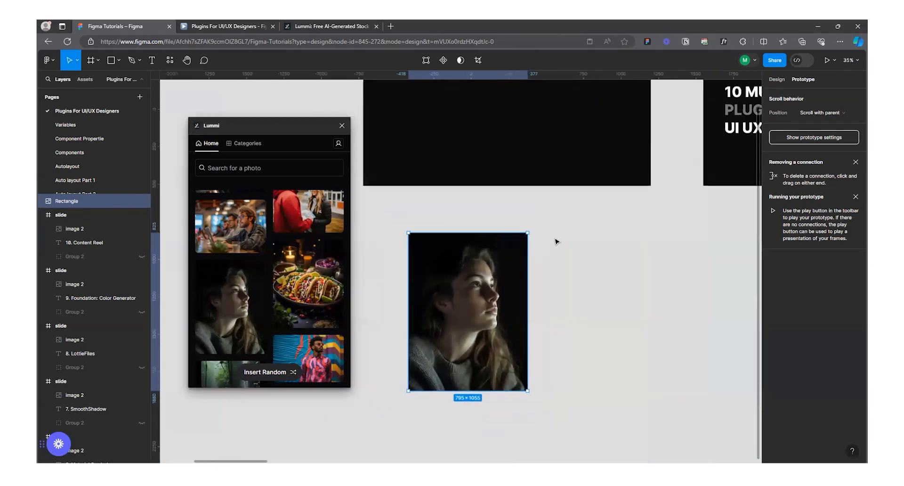
Move the portrait so its left edge lines up with the first slide, just beneath it.
click(556, 241)
scroll(426, 261, up, 6)
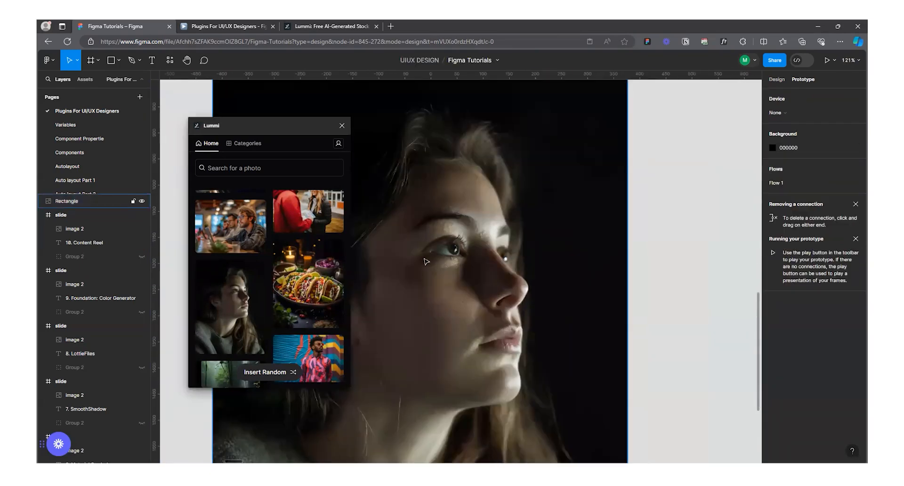
scroll(479, 218, down, 5)
click(537, 220)
drag(516, 229, 512, 201)
click(615, 189)
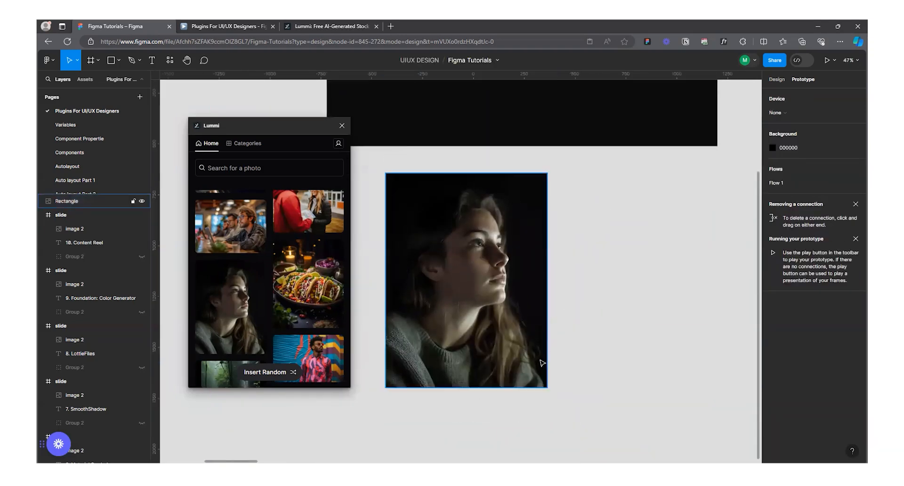
scroll(540, 362, down, 3)
drag(506, 283, 477, 281)
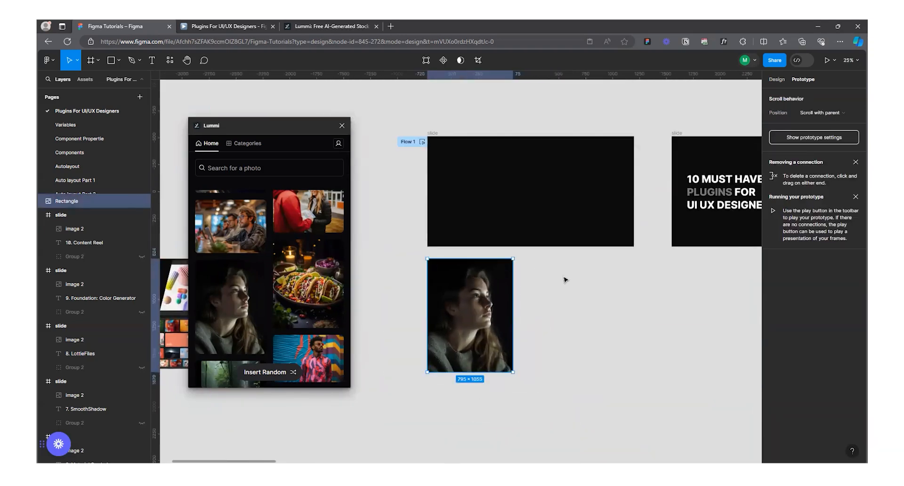
Move the Lummi plugin window farther away from the slides and the portrait.
click(315, 23)
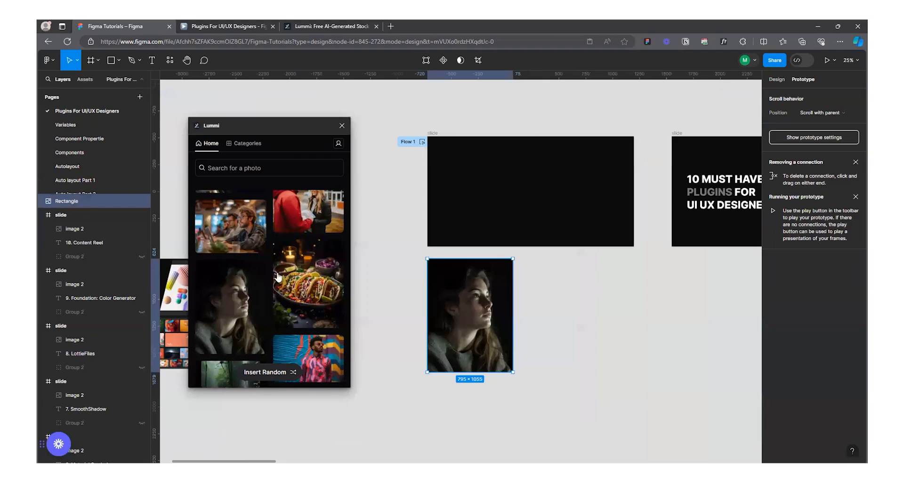
click(142, 25)
drag(294, 124, 277, 94)
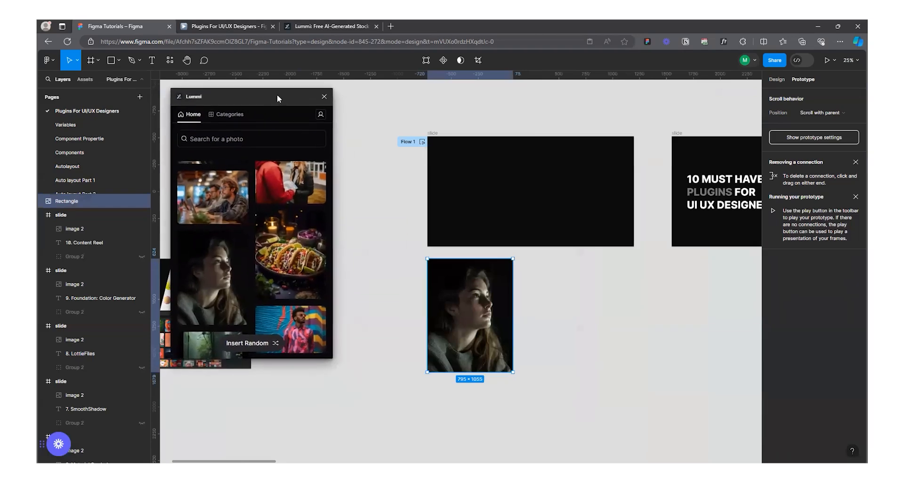
Examine the placed portrait on the canvas and browse more photos in Lummi's feed.
click(527, 302)
scroll(528, 302, up, 3)
scroll(536, 308, down, 4)
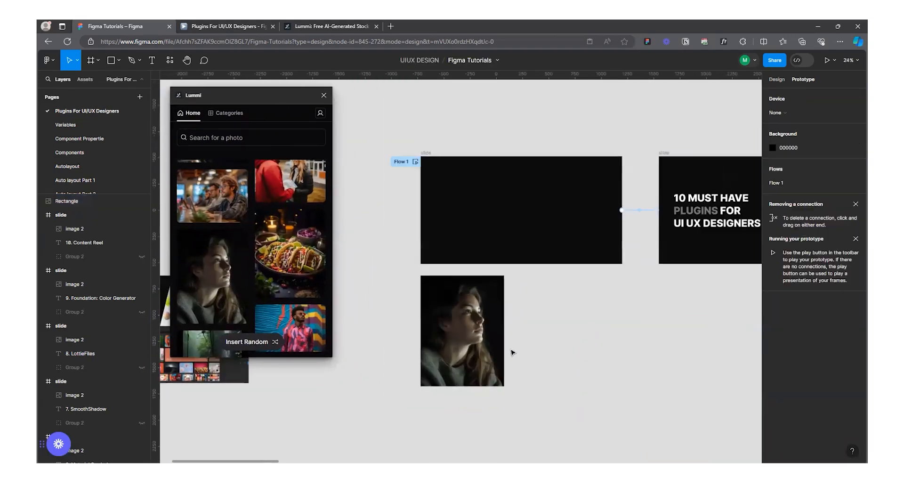
scroll(527, 315, down, 3)
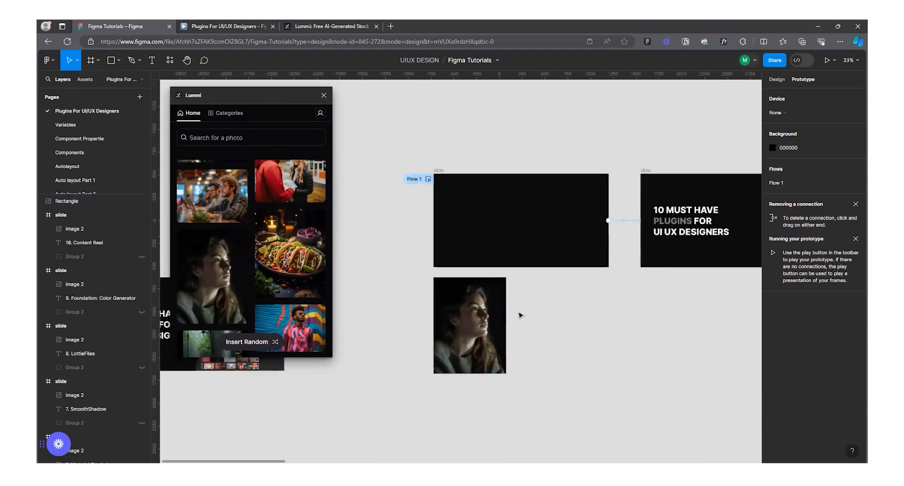
scroll(519, 327, up, 2)
scroll(383, 336, down, 2)
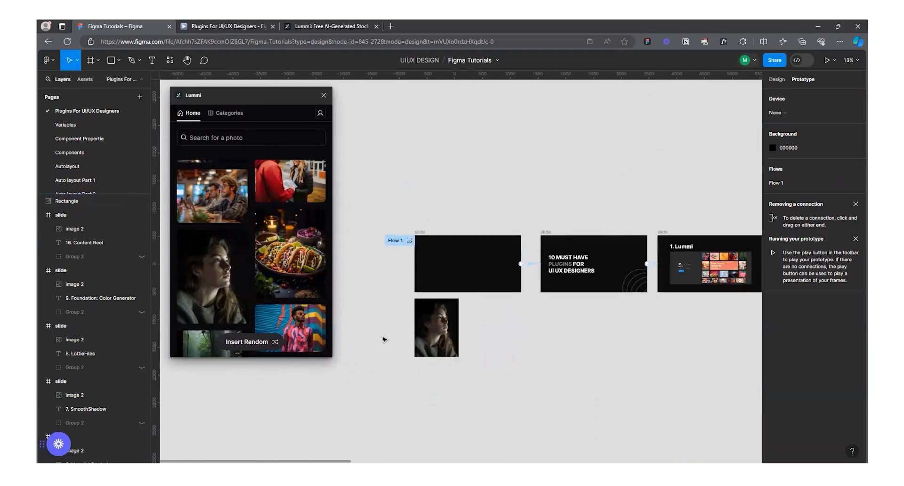
scroll(478, 316, up, 3)
scroll(480, 317, down, 2)
scroll(419, 318, up, 3)
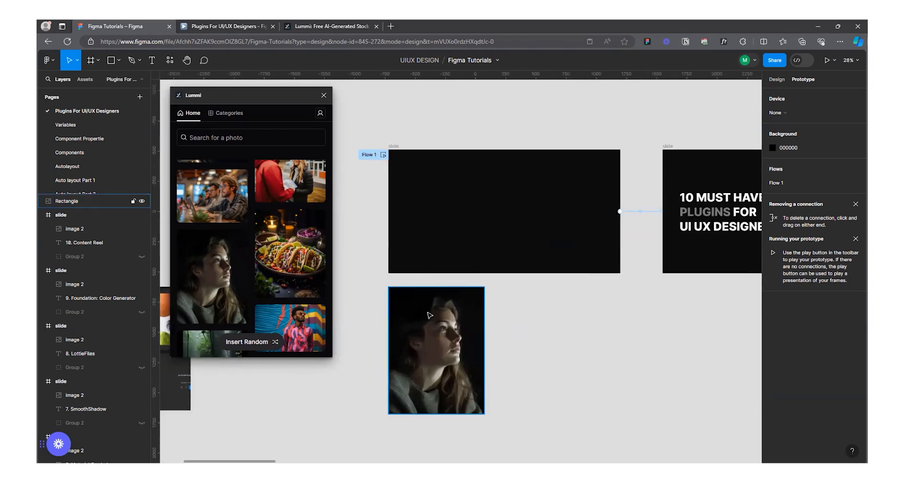
scroll(279, 293, down, 8)
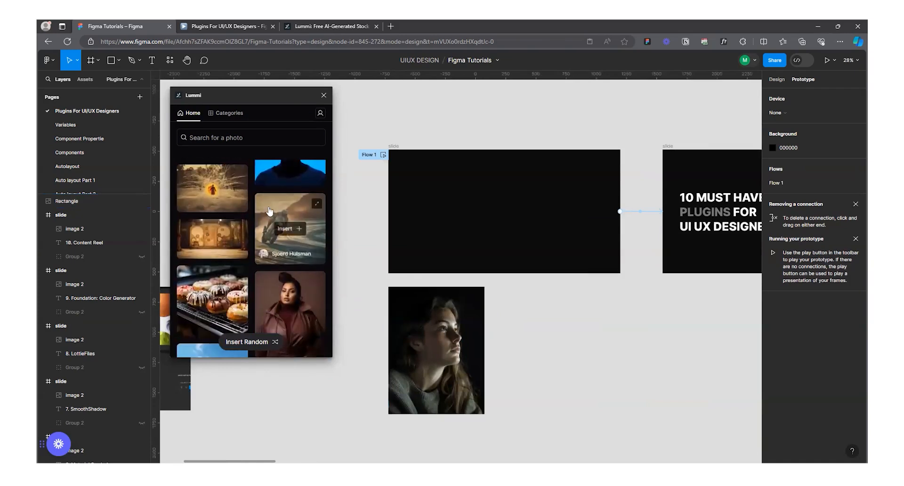
scroll(416, 325, down, 3)
scroll(416, 324, down, 2)
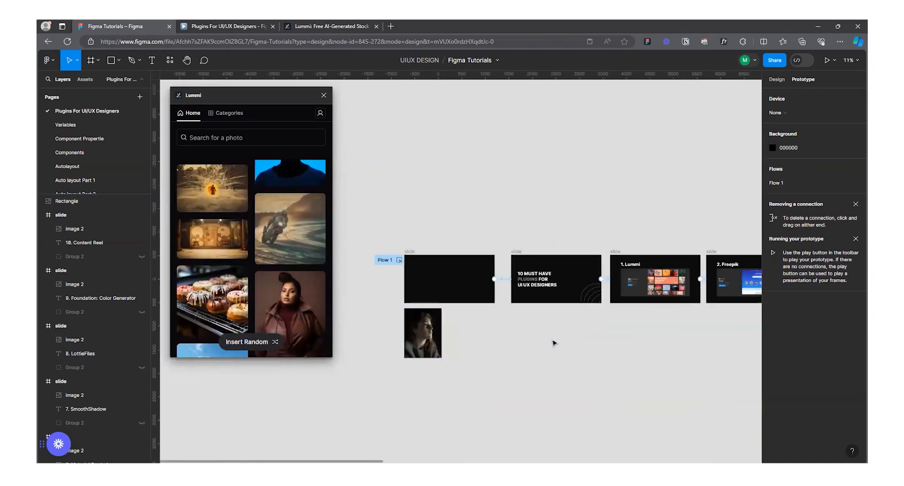
Advance the prototype presentation to the "2. Freepik" slide and return to the design file.
click(244, 23)
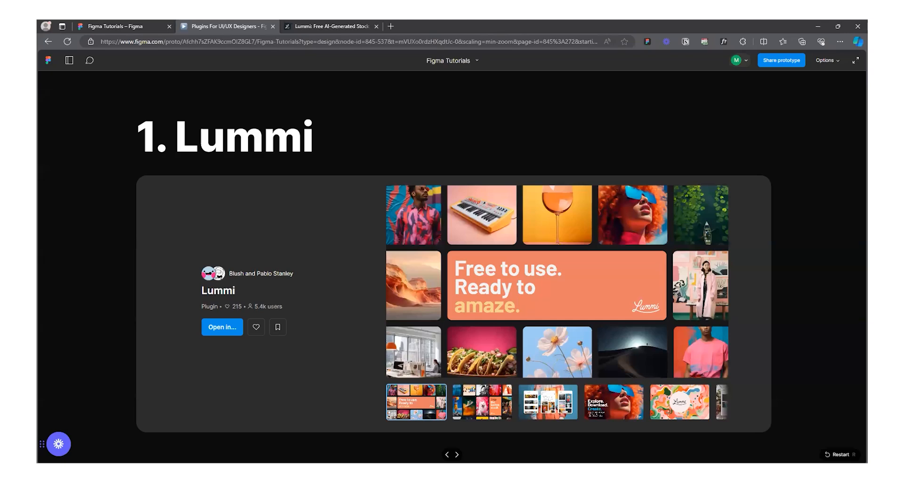
key(Right)
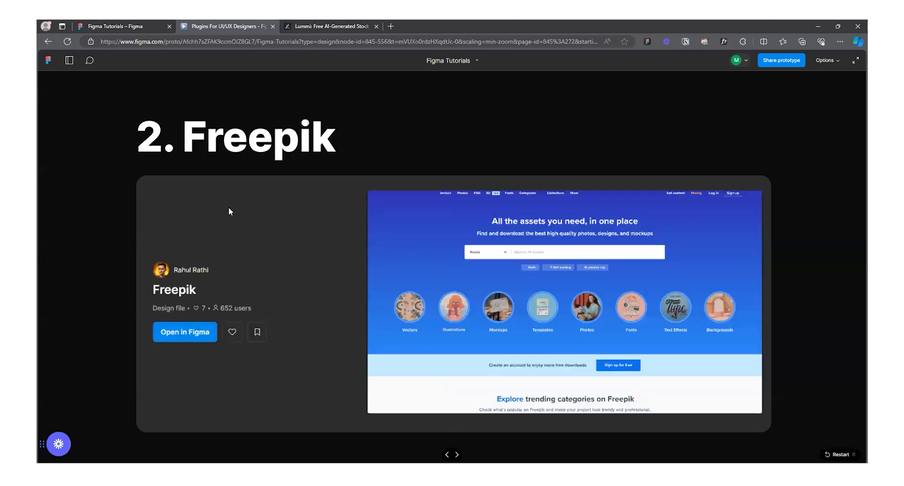
click(147, 21)
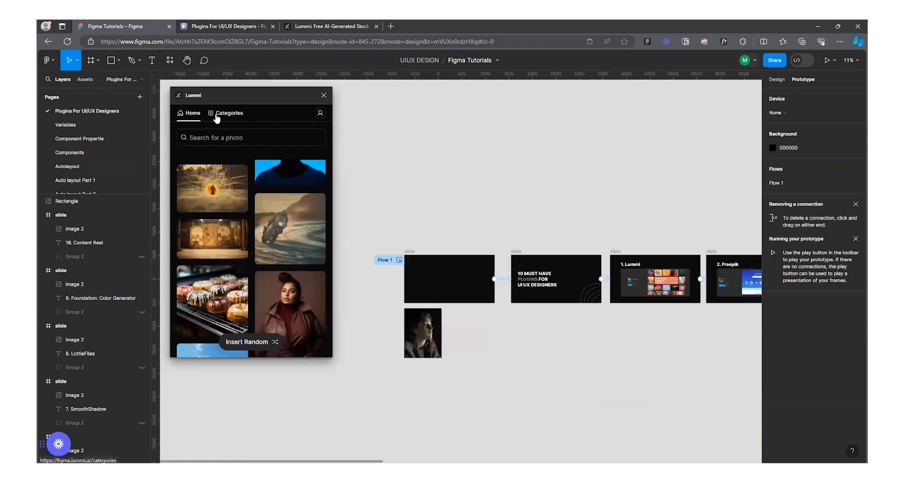
Close the Lummi plugin, search the plugins for "freepik" and run the Freepik plugin.
click(323, 95)
click(169, 61)
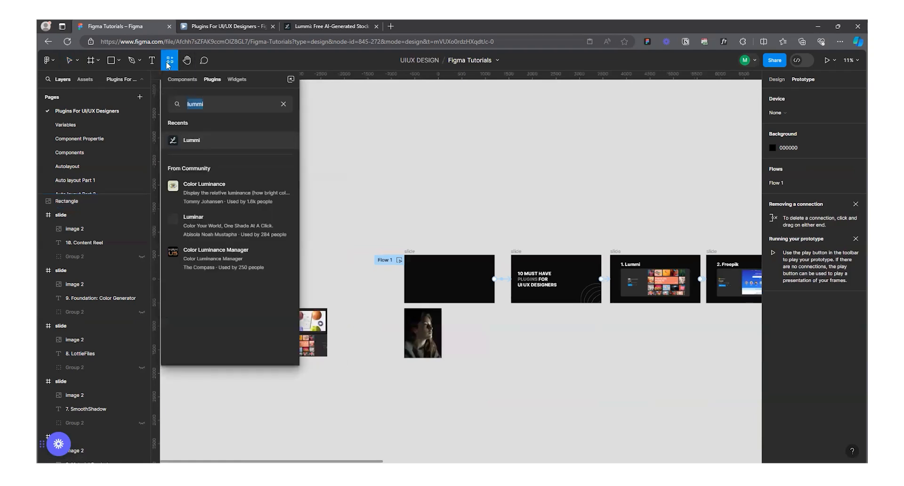
click(283, 104)
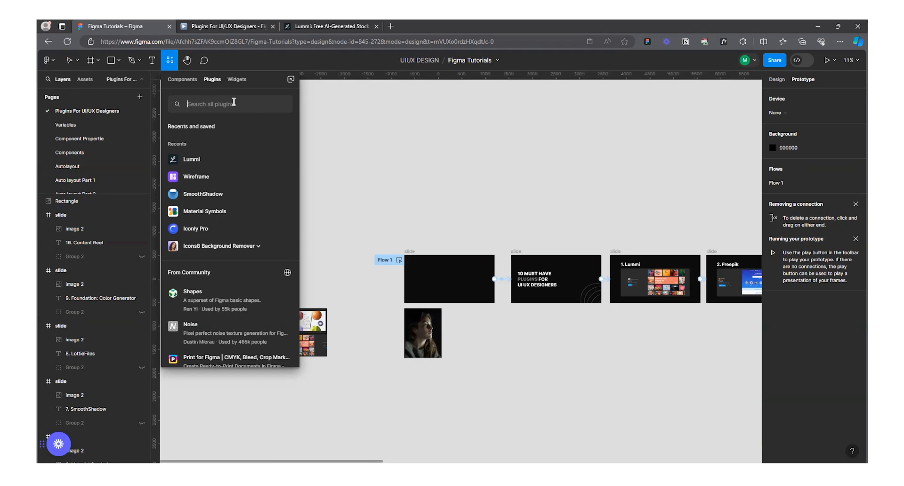
text(freepik)
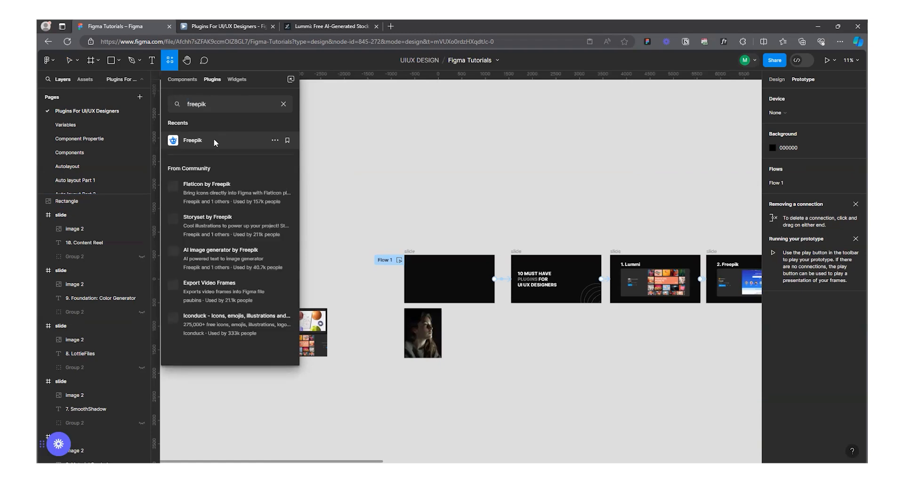
click(215, 140)
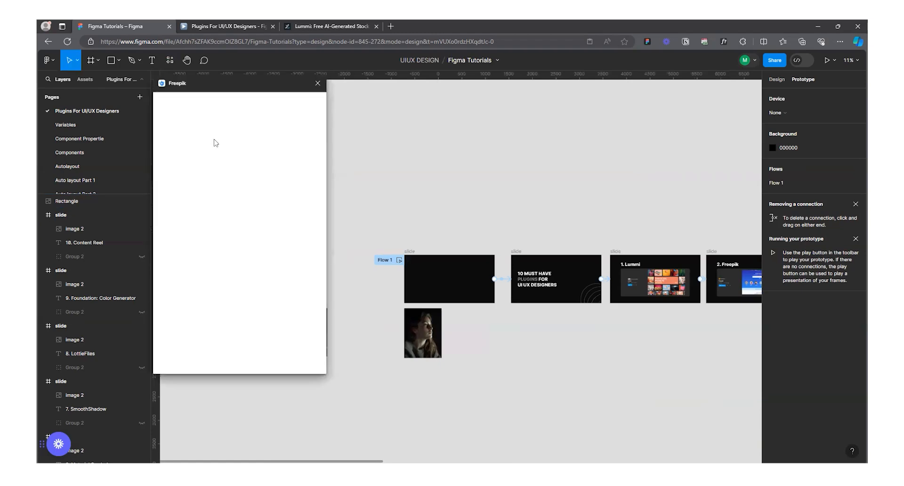
scroll(417, 340, up, 3)
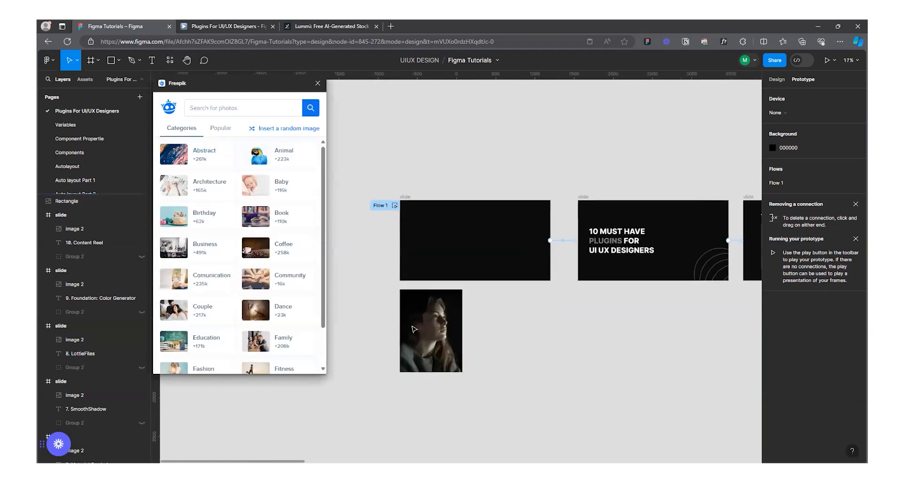
Browse Freepik's Abstract category and choose the colorful layered swirl artwork for insertion.
click(208, 149)
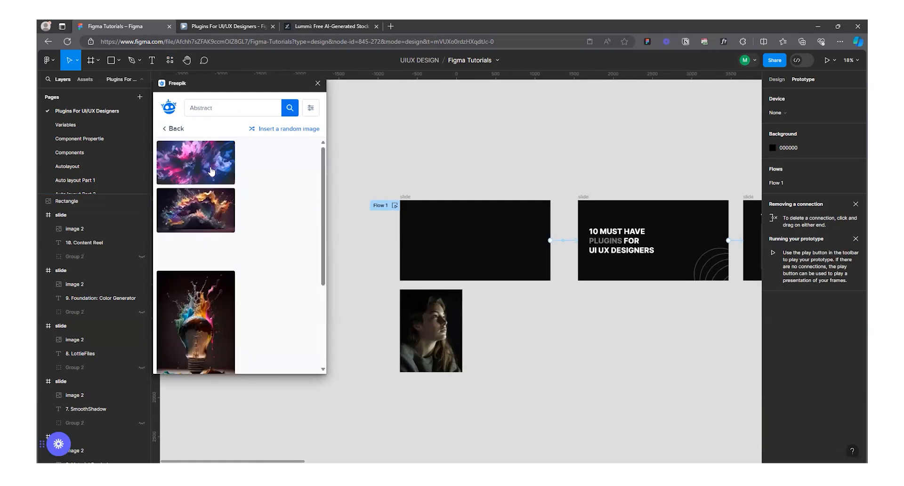
scroll(244, 282, down, 3)
scroll(261, 286, down, 5)
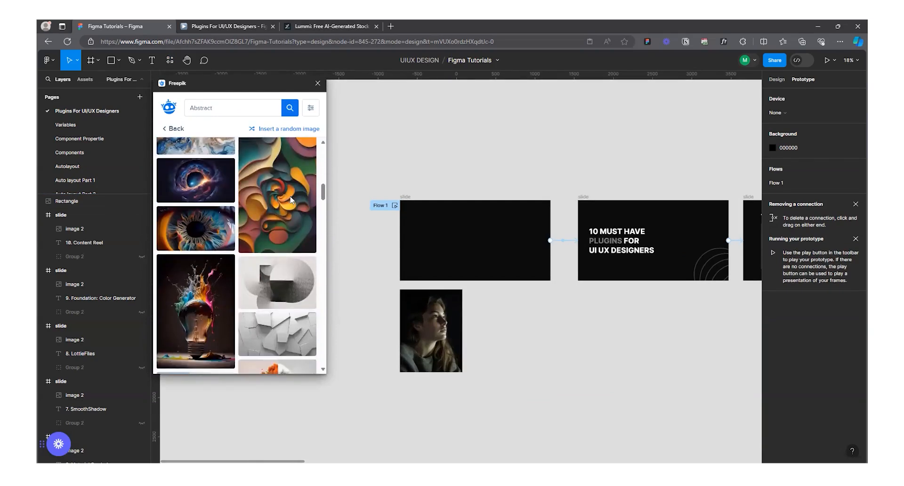
click(290, 200)
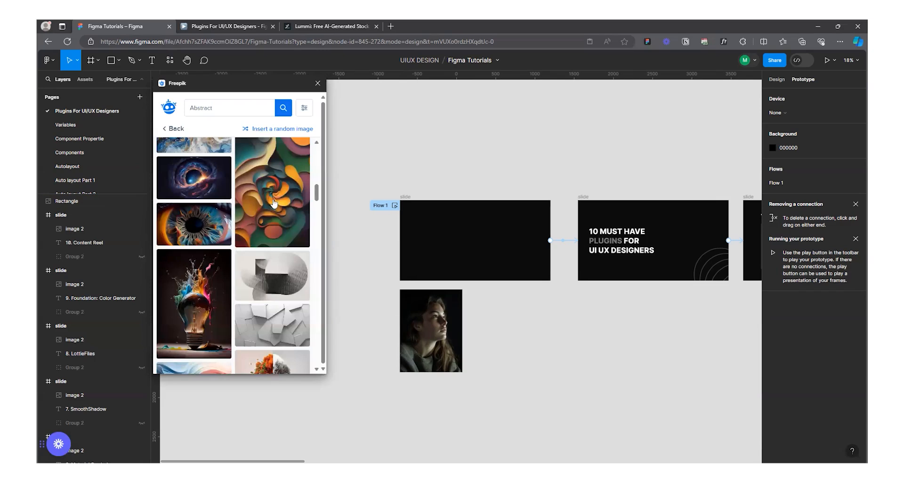
Reposition the inserted swirl artwork below the slides, inspect its detail and deselect it.
scroll(464, 254, down, 4)
scroll(464, 254, down, 2)
drag(524, 340, 540, 346)
scroll(541, 346, up, 4)
scroll(542, 347, up, 5)
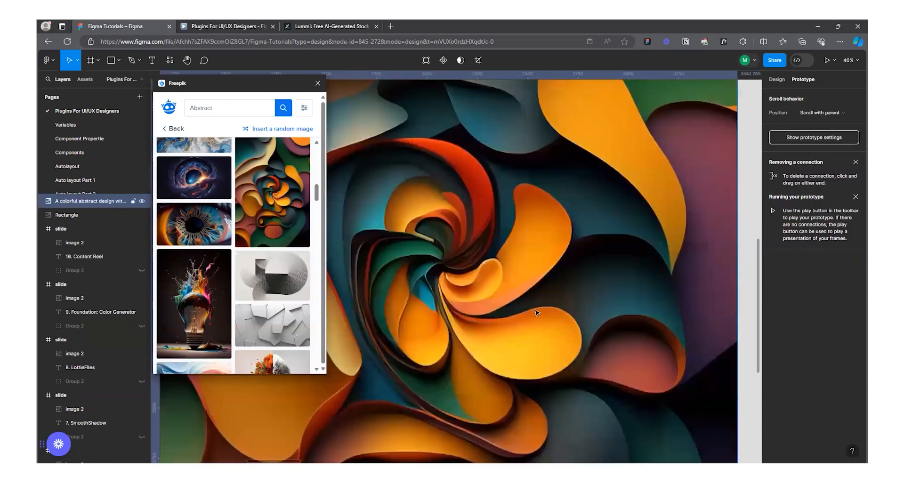
scroll(537, 324, down, 4)
click(665, 264)
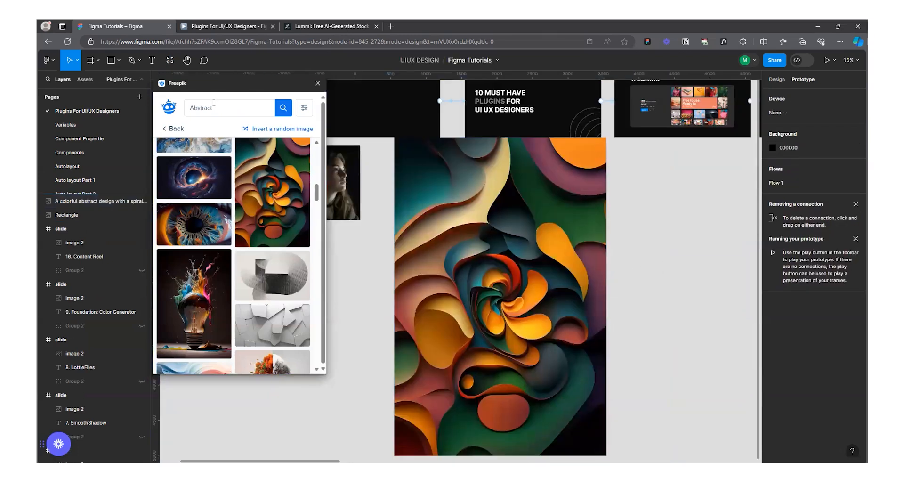
Return to Freepik's main view, search for "guy" and browse the portrait photos.
drag(249, 104, 160, 113)
click(170, 129)
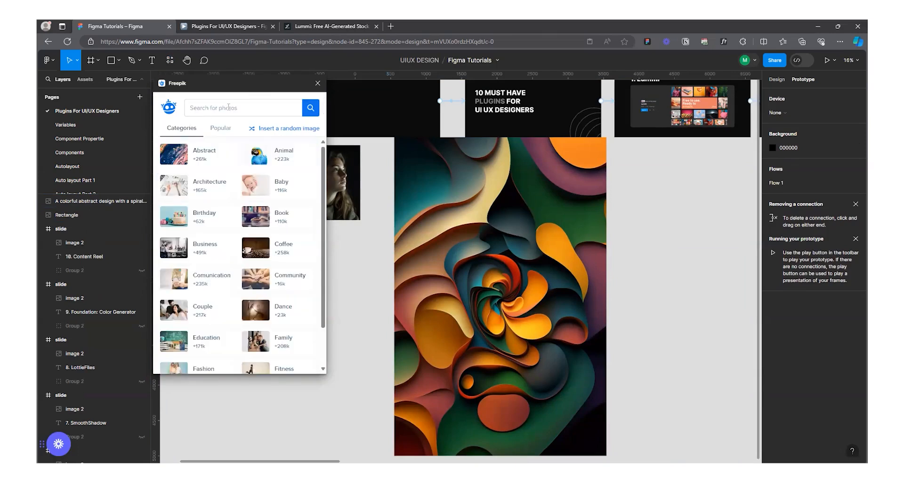
text(guy)
key(Return)
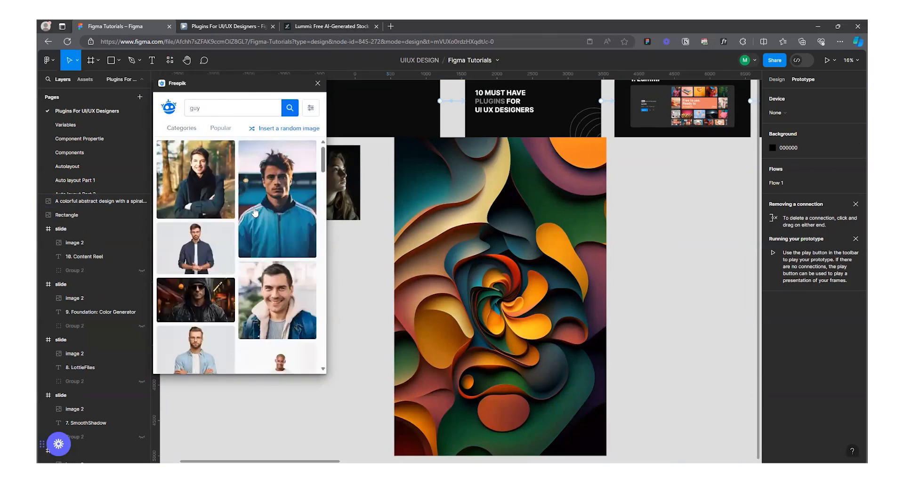
scroll(262, 264, down, 3)
scroll(263, 264, down, 8)
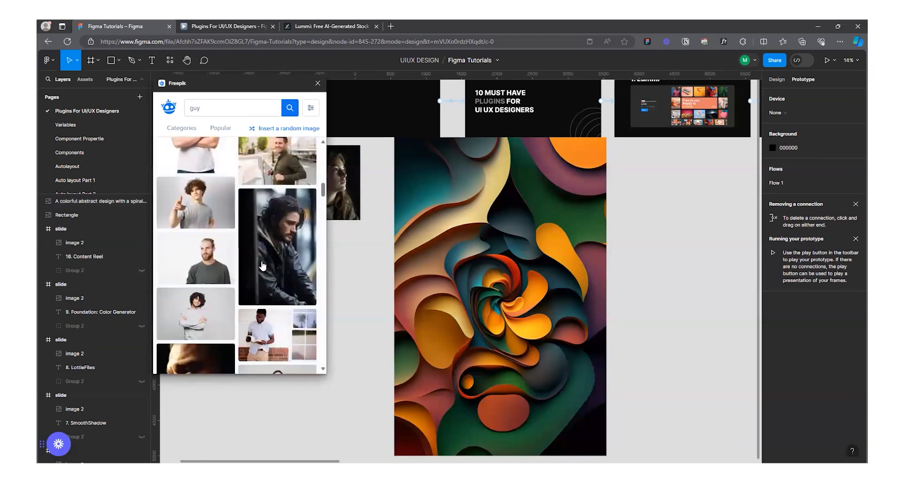
scroll(254, 280, down, 5)
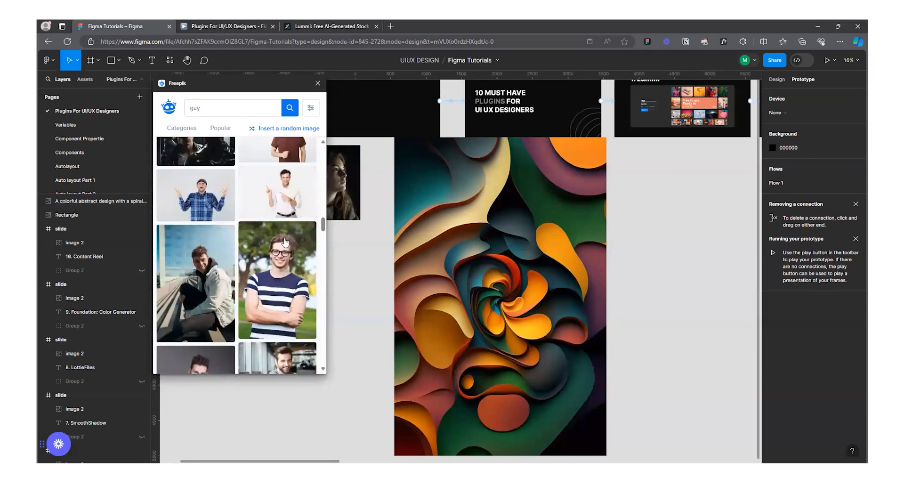
scroll(412, 228, down, 2)
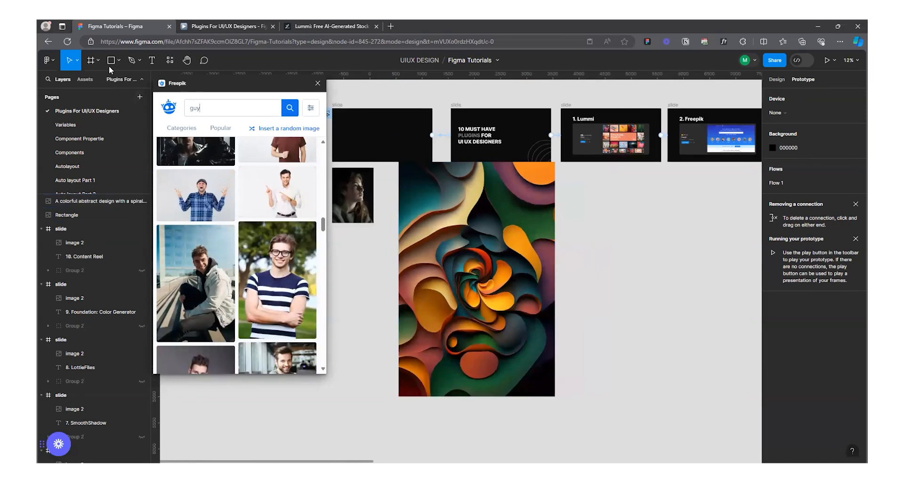
Draw a rectangle about 1872 × 2934 beside the artwork and fill it with the Freepik photo of the man in glasses and striped shirt.
key(r)
drag(584, 190, 682, 343)
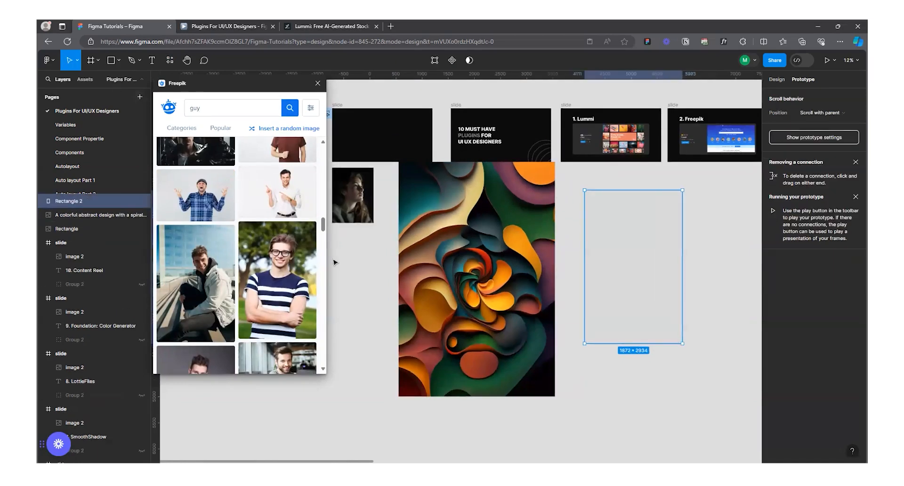
click(282, 271)
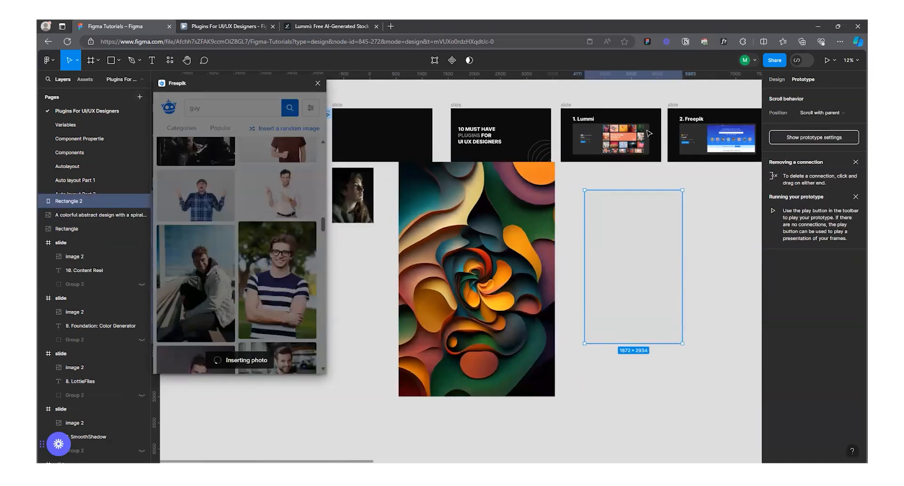
scroll(641, 258, down, 2)
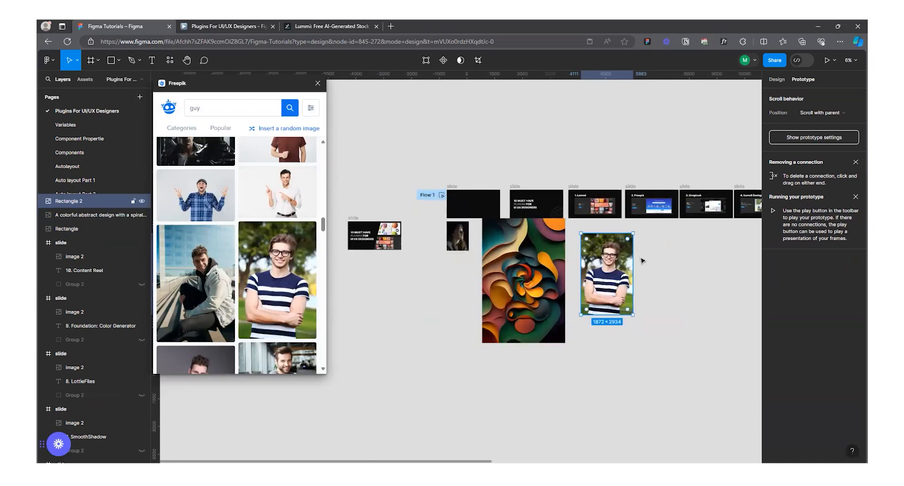
Move the man's photo closer to the swirl artwork and shift both images down, clear of the slides.
scroll(573, 230, up, 5)
click(573, 230)
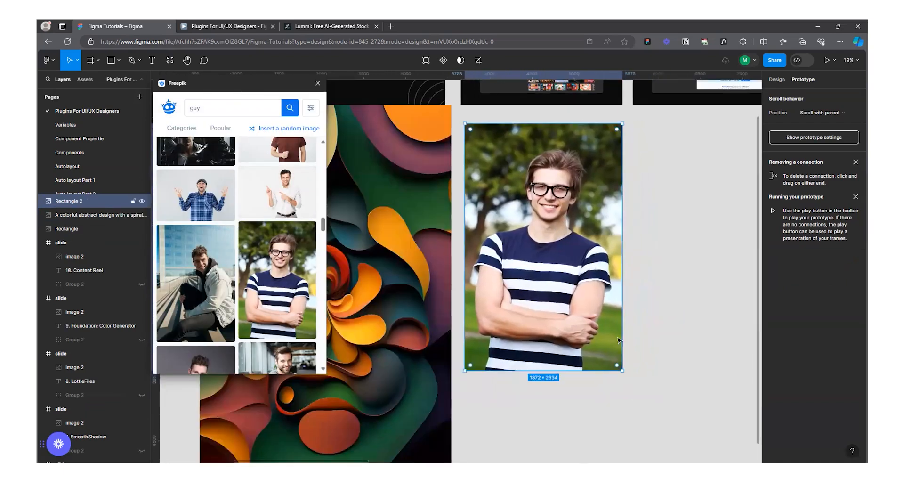
scroll(579, 264, down, 3)
scroll(605, 306, up, 1)
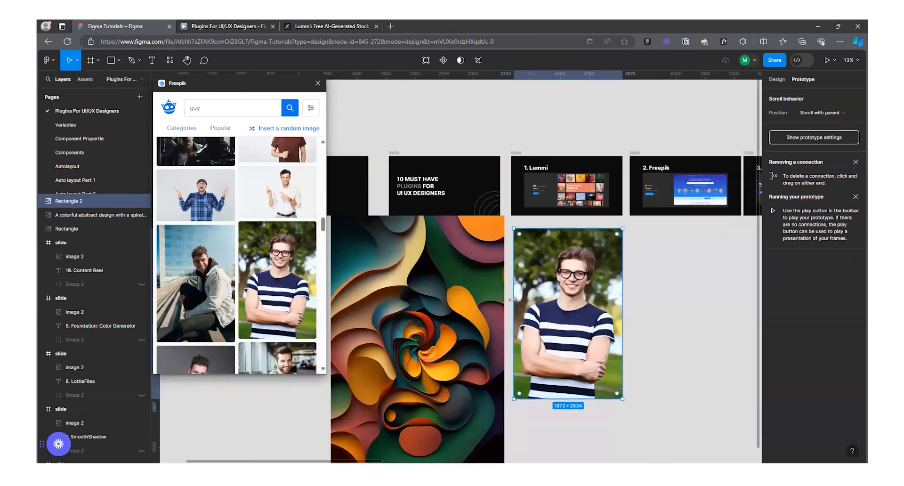
scroll(514, 300, down, 5)
click(496, 304)
shift+click(527, 306)
drag(527, 306, 529, 333)
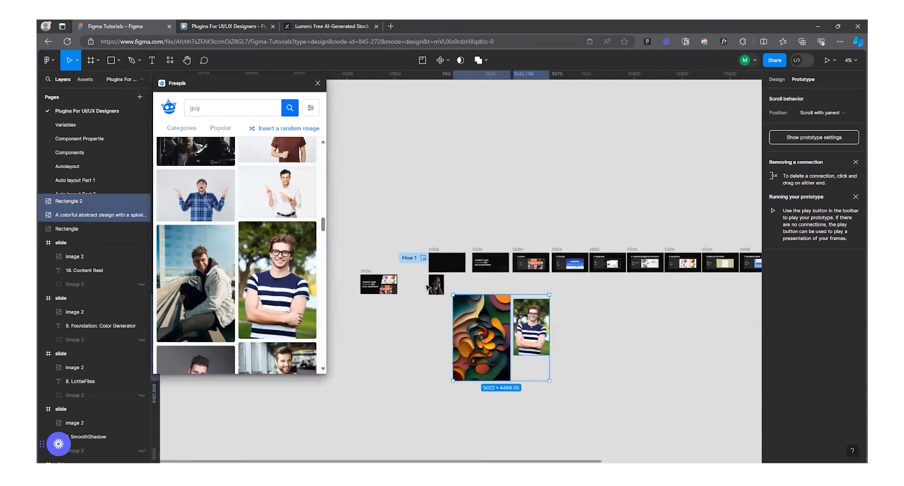
Close Freepik, advance the prototype presentation to the "3. Unsplash" slide and return to the design file.
scroll(429, 328, up, 2)
click(317, 82)
click(248, 24)
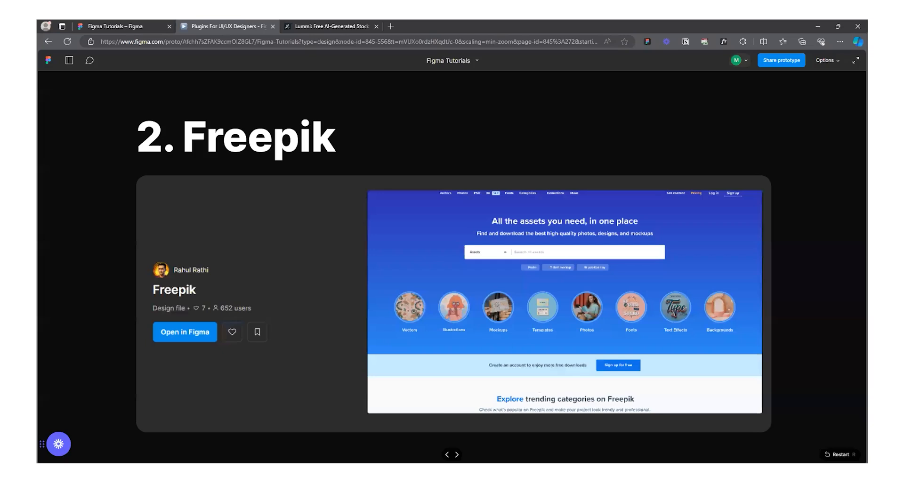
key(Right)
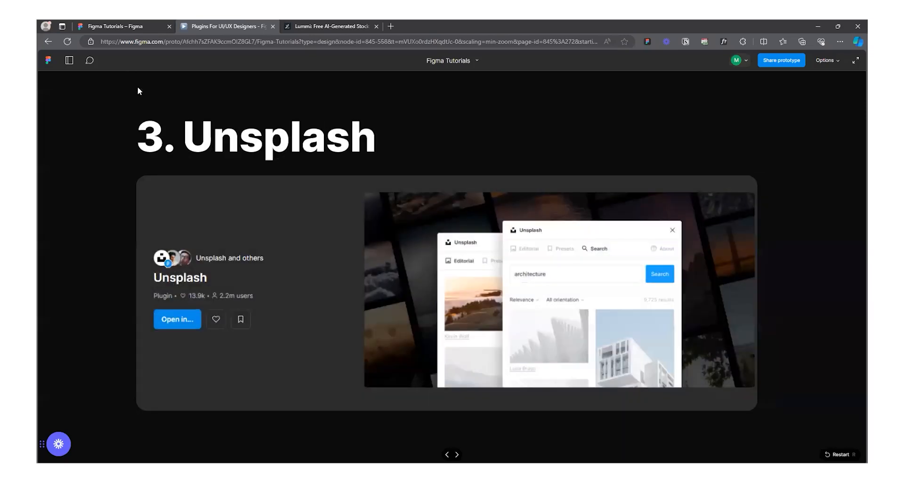
click(121, 24)
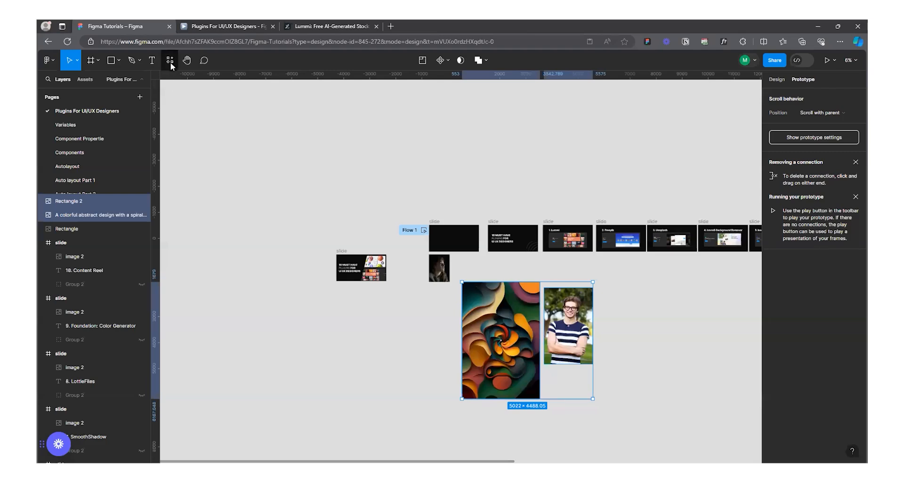
Search the plugins for "unsplas" and run the Unsplash plugin.
click(170, 59)
click(283, 104)
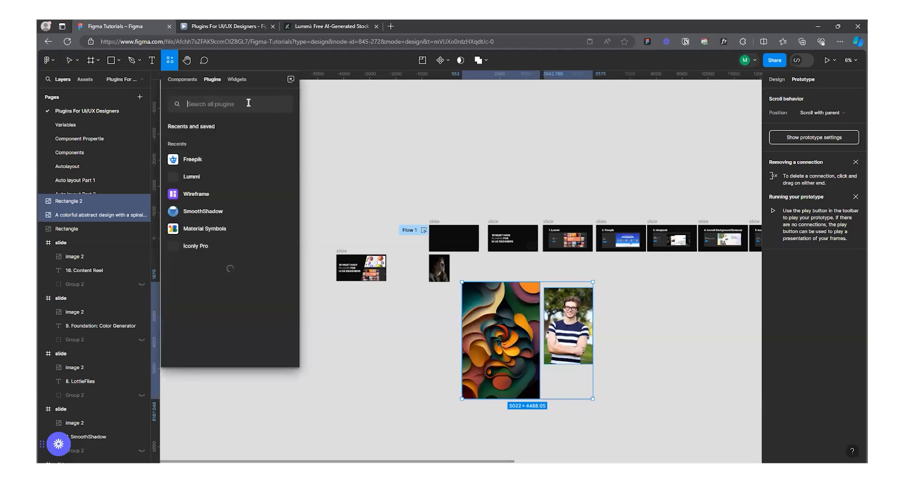
text(unsplas)
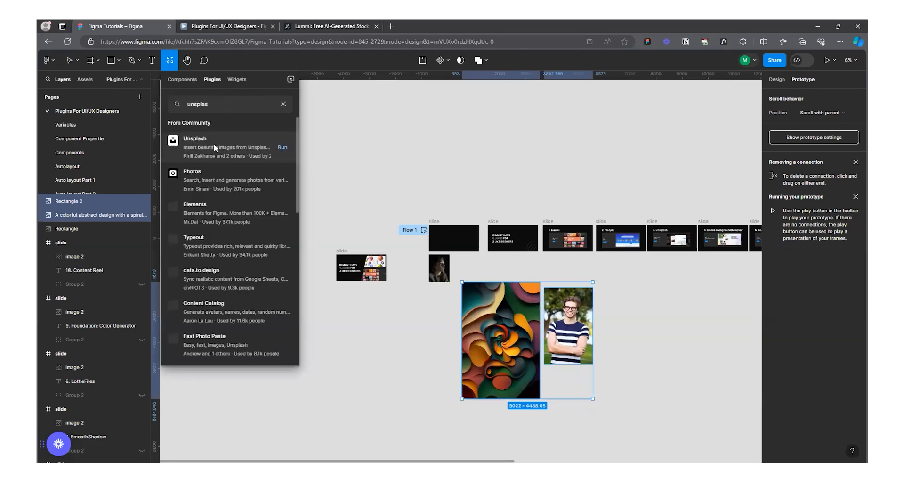
click(279, 149)
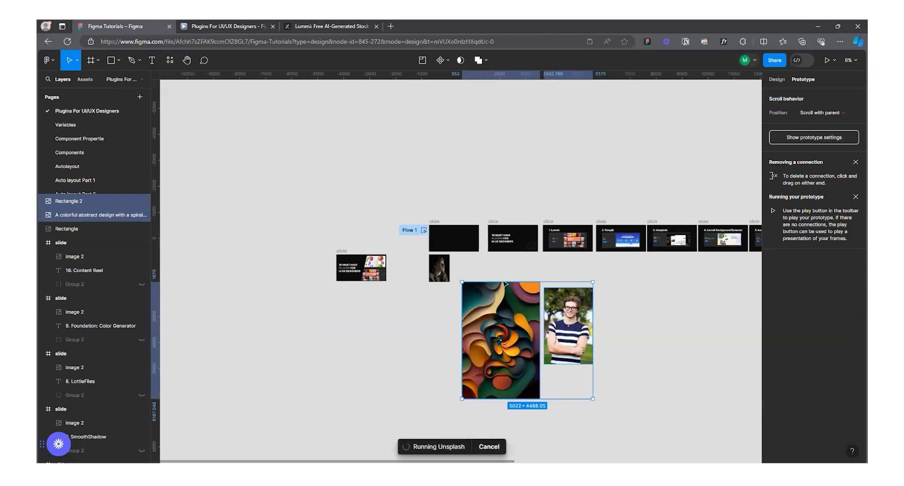
scroll(577, 276, up, 1)
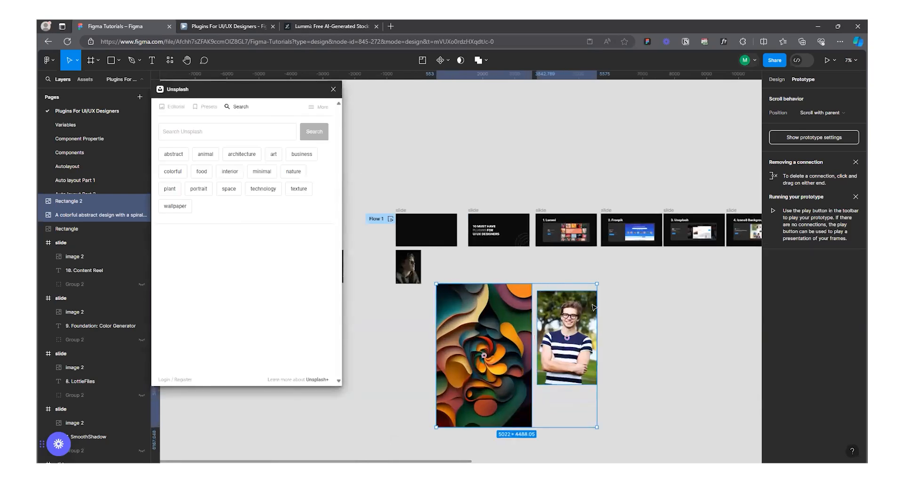
Align the top edges of the swirl artwork and the man's photo and reposition the pair below the slides.
click(776, 79)
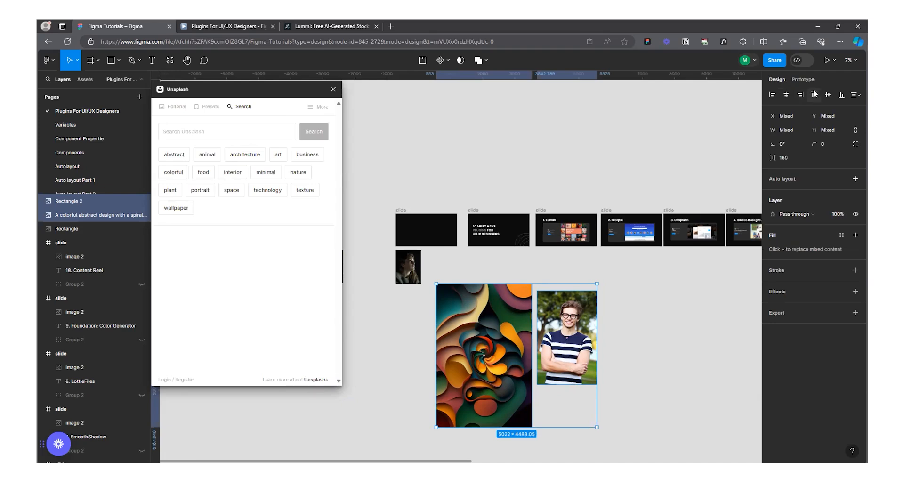
click(813, 94)
mouse_move(492, 306)
mouse_down()
mouse_move(472, 275)
mouse_move(492, 308)
mouse_up()
scroll(473, 277, up, 1)
scroll(501, 299, down, 1)
scroll(502, 301, down, 1)
Search Unsplash for "flower" and browse the photo results.
click(224, 132)
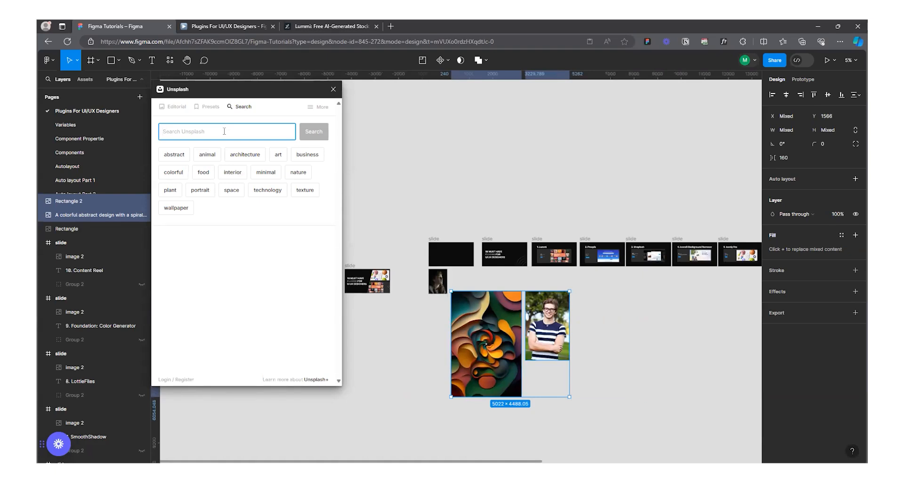
text(f)
key(Return)
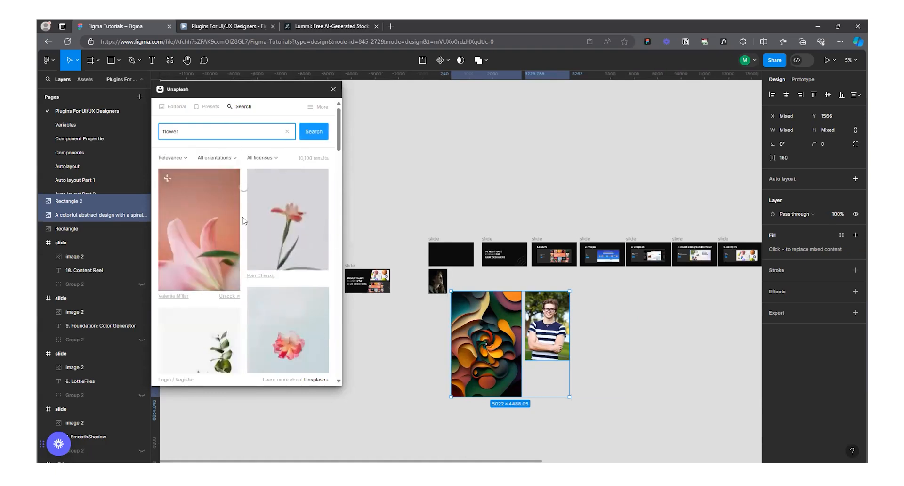
scroll(247, 248, down, 5)
scroll(247, 247, down, 10)
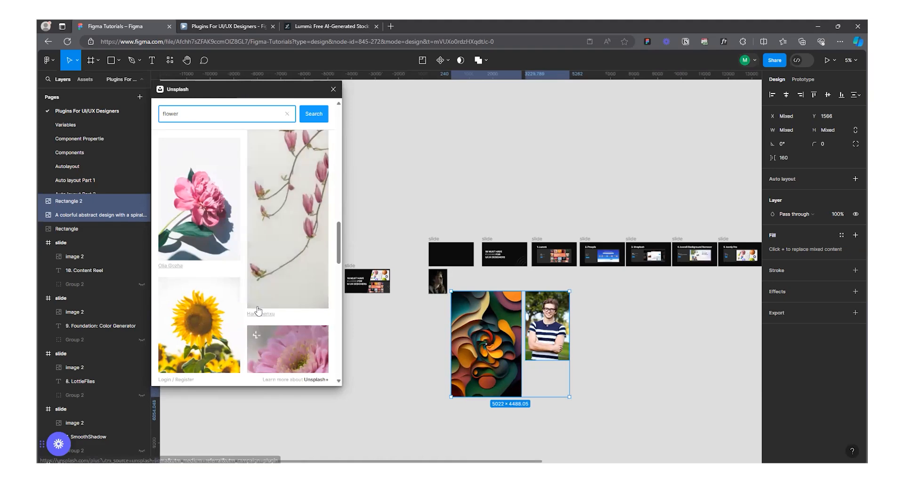
click(589, 313)
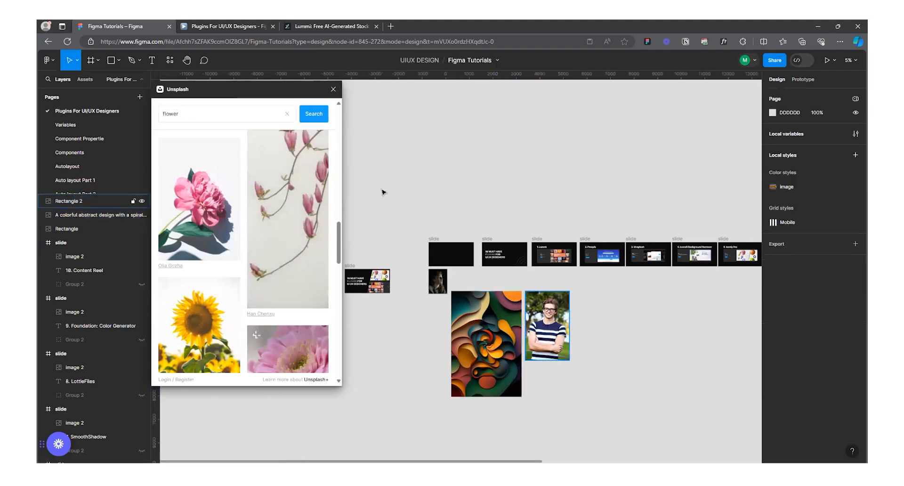
scroll(409, 327, up, 3)
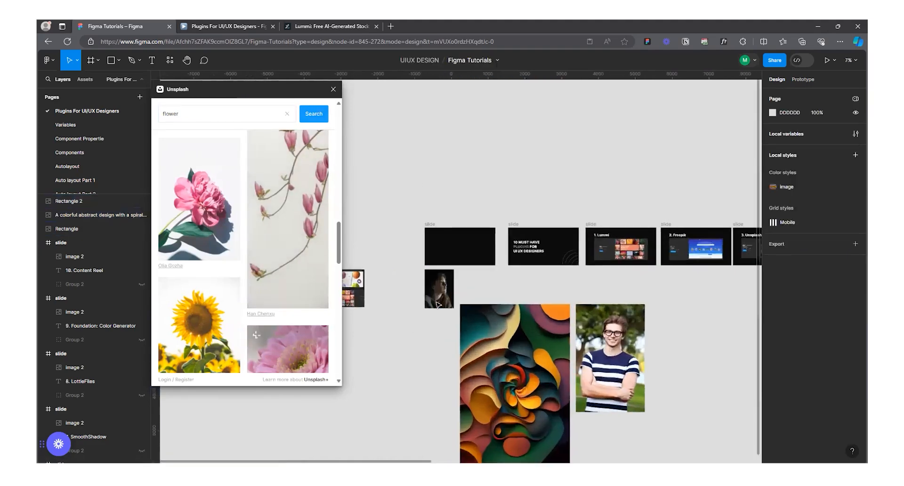
Close Unsplash, advance the presentation to the "4. Icons8 Background Remover" slide and return to the design file.
click(333, 89)
click(230, 26)
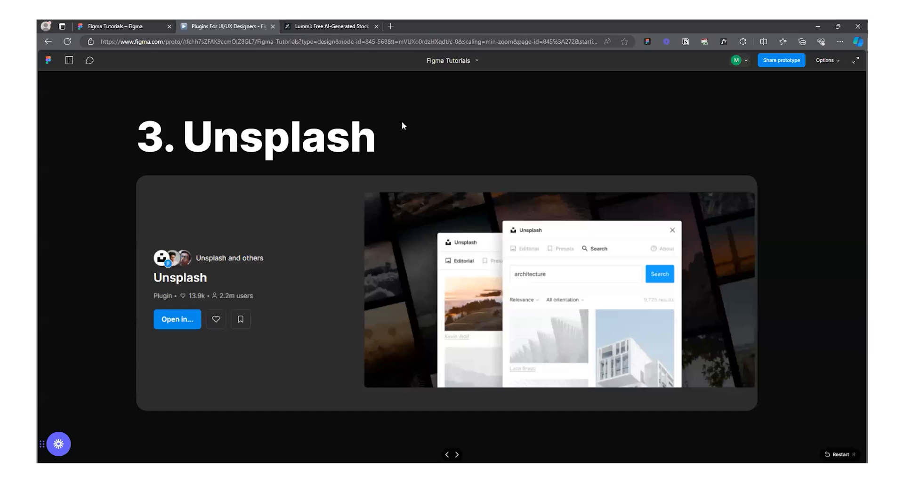
key(Right)
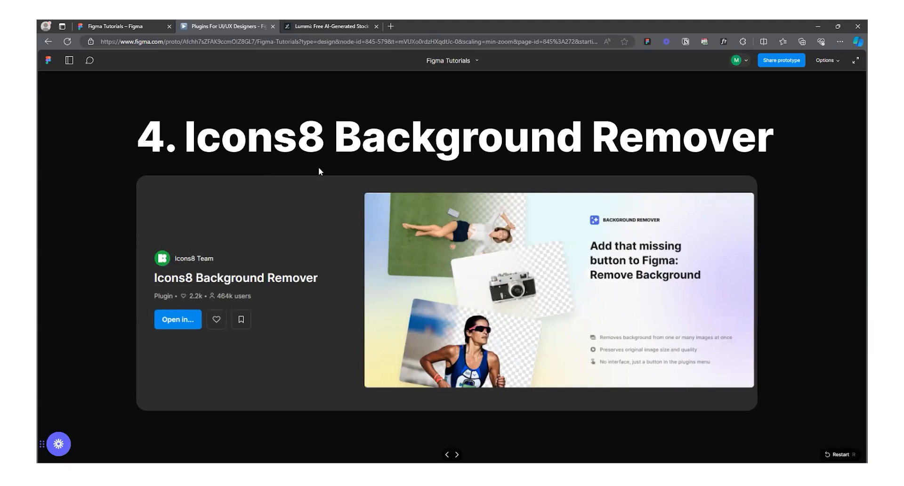
click(139, 27)
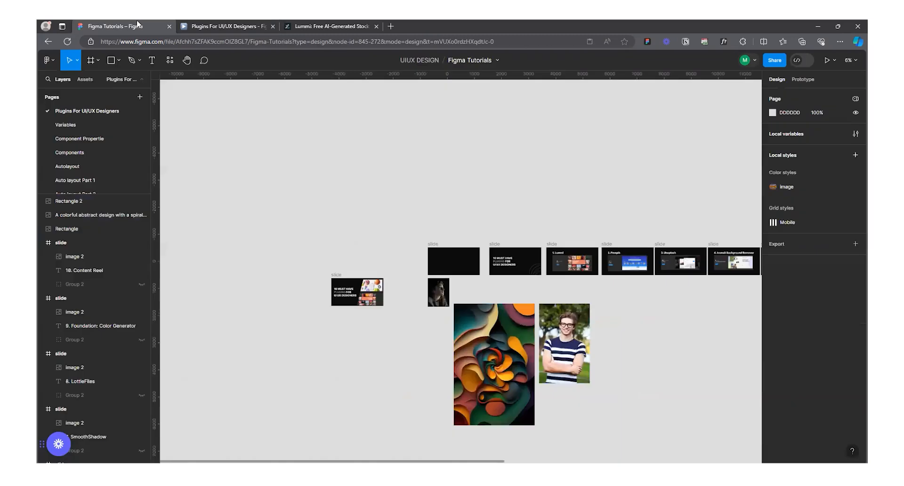
Search the plugins for "icons8" and show the commands of Icons8 Background Remover.
click(170, 60)
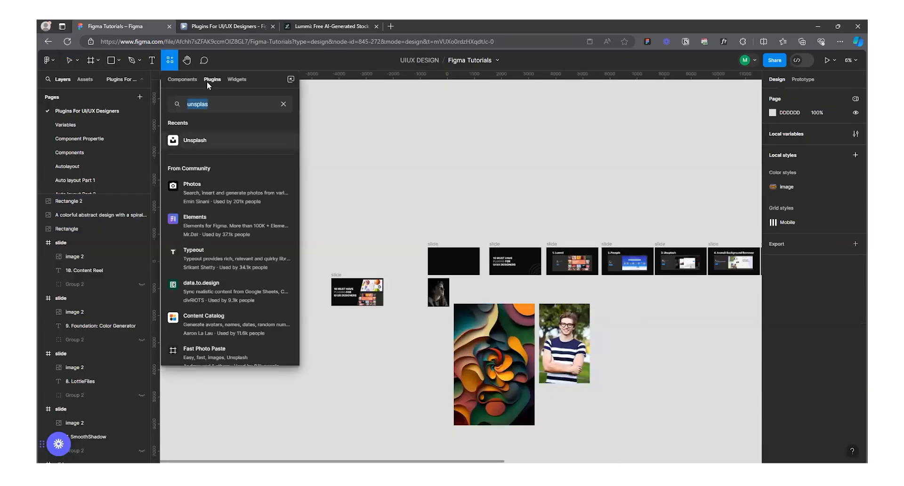
click(283, 105)
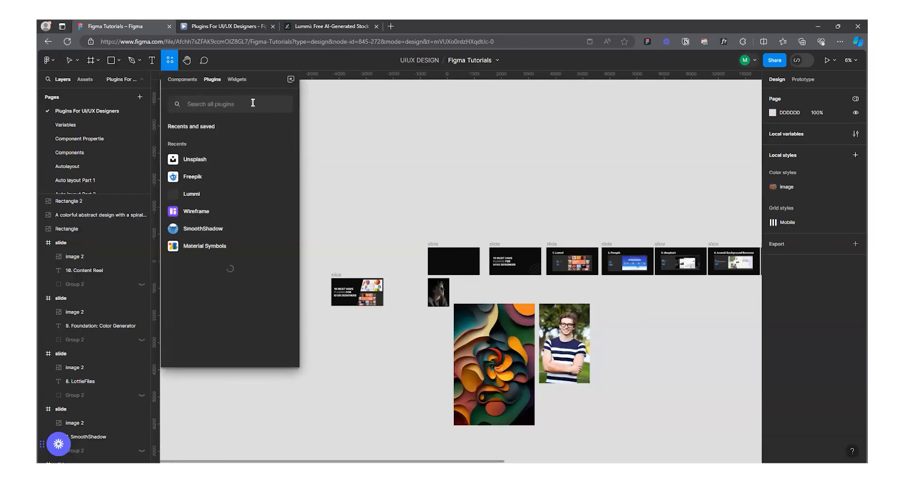
text(i)
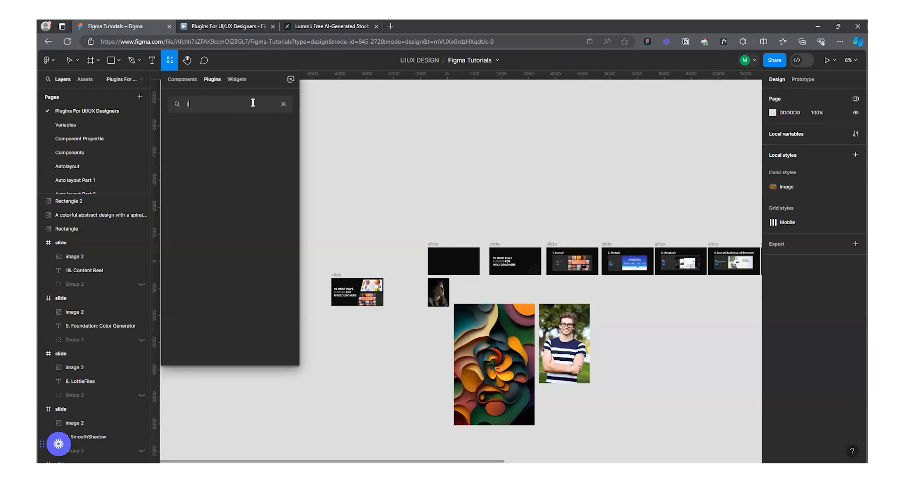
text(cons8)
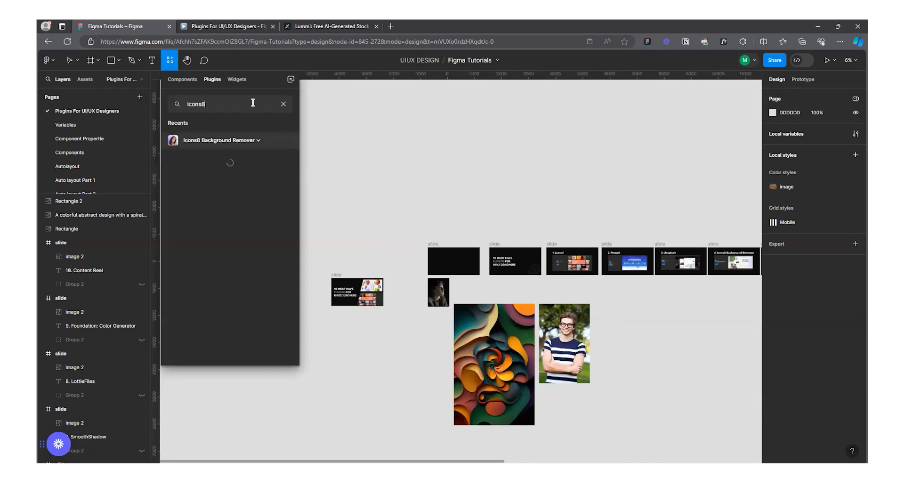
click(251, 140)
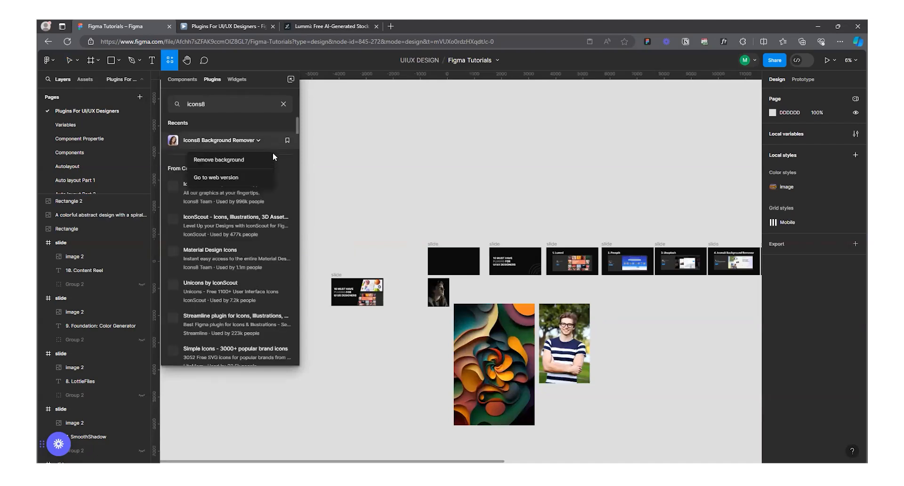
click(234, 141)
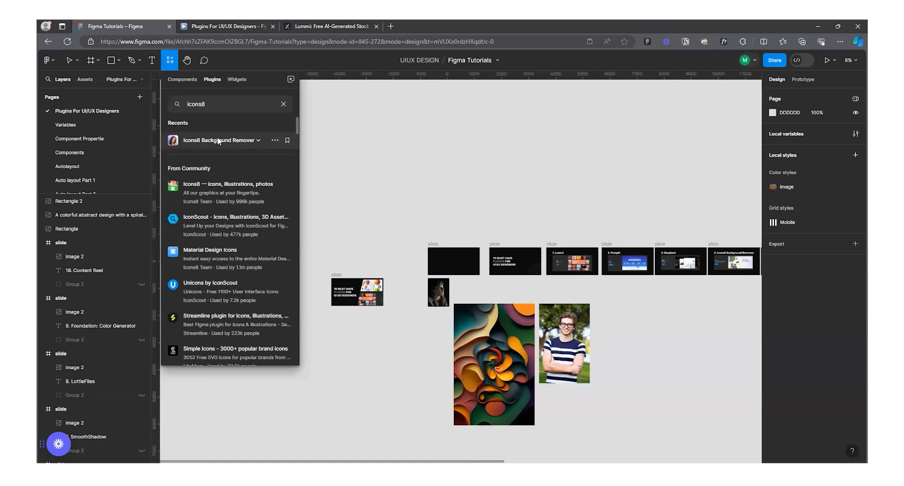
Run the Icons8 Background Remover's Remove background command on the woman's portrait below the slides.
click(442, 301)
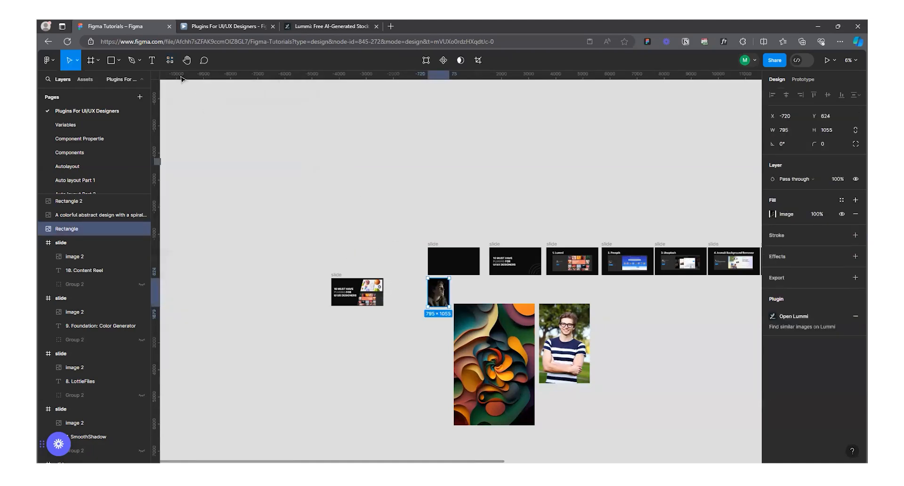
click(170, 60)
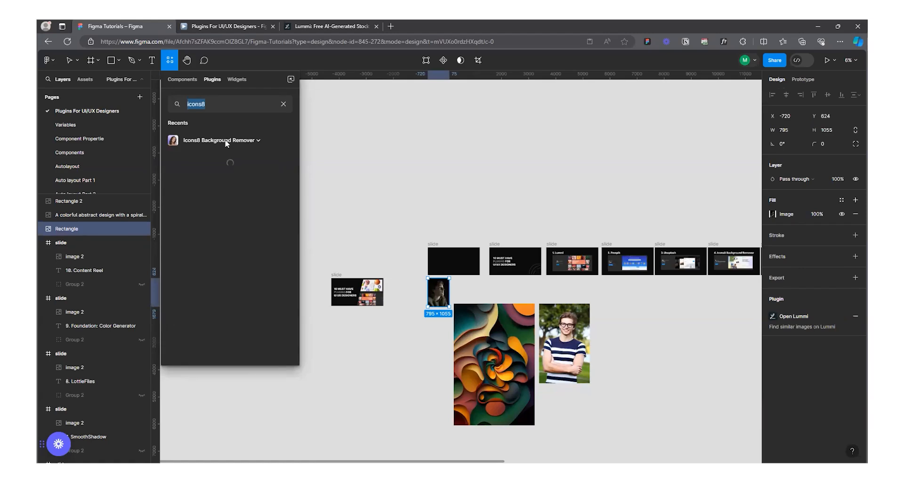
click(257, 141)
click(218, 160)
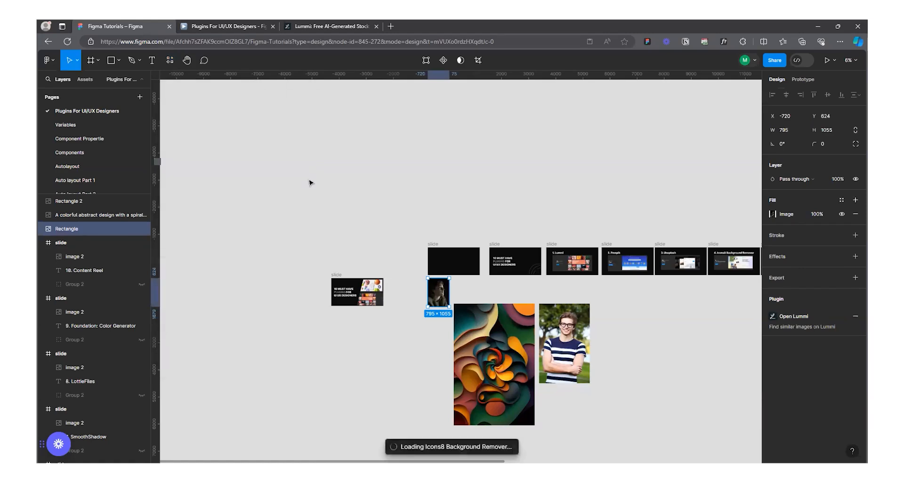
Examine the portrait cutout up close, especially the edges around the hair and shoulders.
scroll(447, 303, up, 2)
scroll(446, 303, up, 10)
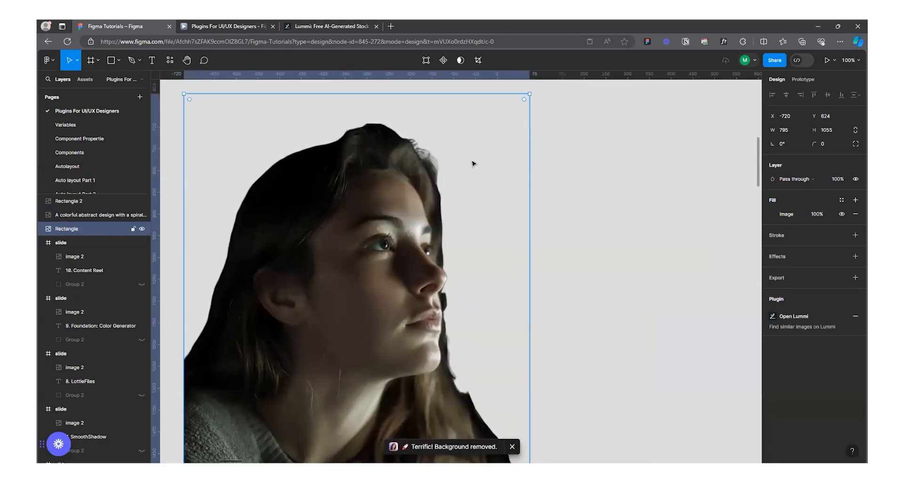
scroll(422, 145, up, 8)
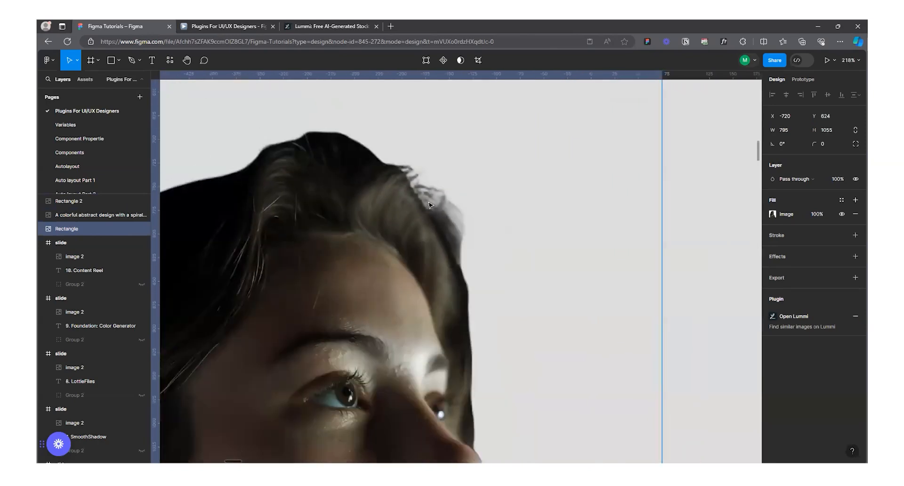
scroll(428, 204, down, 10)
scroll(458, 230, down, 3)
scroll(466, 236, up, 6)
scroll(480, 246, down, 3)
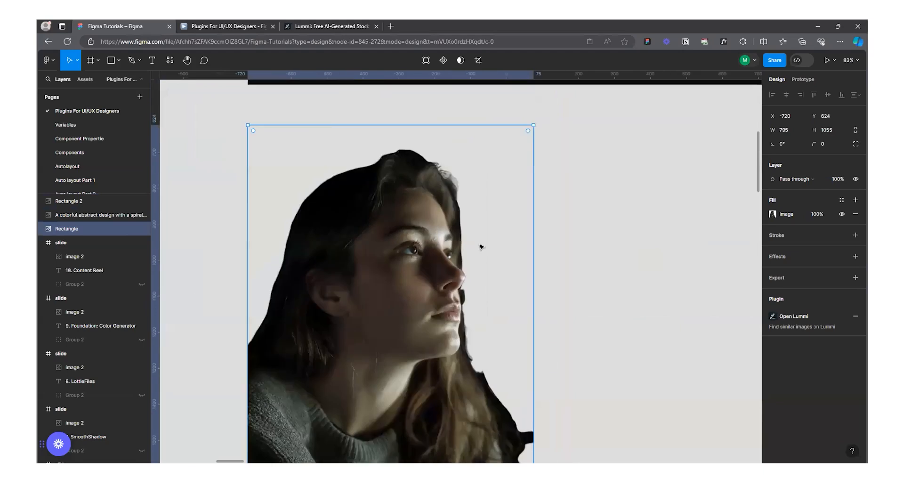
scroll(480, 246, down, 5)
click(529, 241)
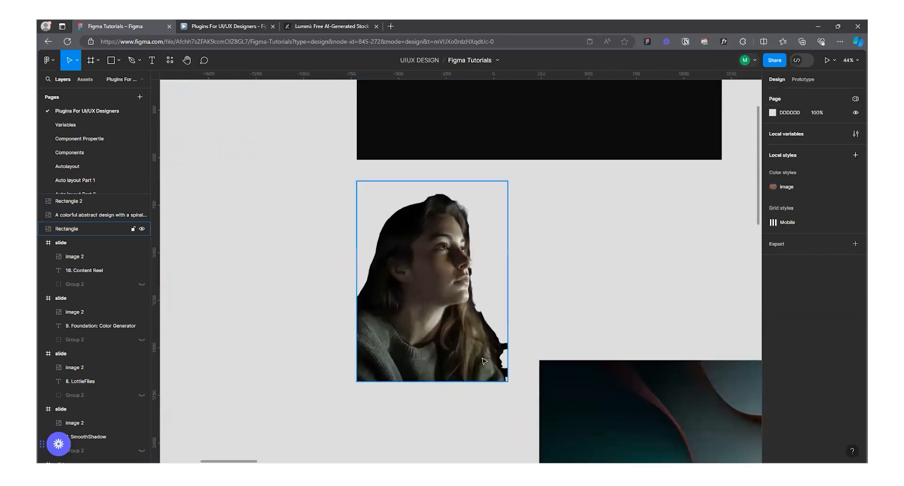
scroll(438, 210, up, 4)
scroll(435, 197, down, 2)
scroll(440, 132, up, 1)
scroll(439, 132, up, 5)
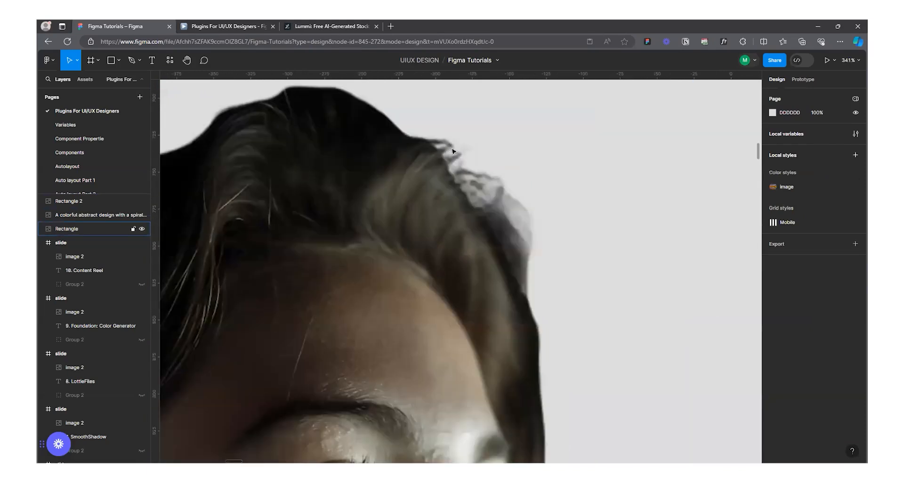
scroll(419, 178, down, 2)
scroll(420, 177, down, 6)
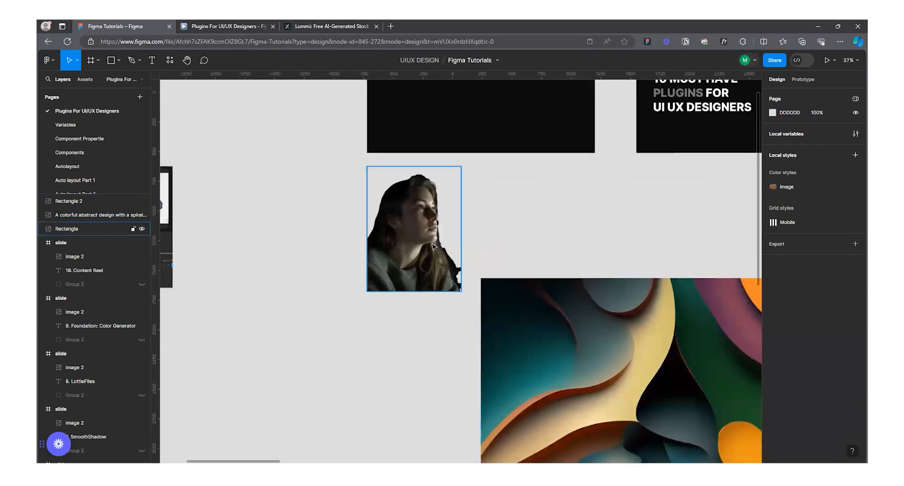
Delete the woman's portrait cutout from the canvas.
click(437, 219)
scroll(439, 219, up, 1)
scroll(439, 219, up, 2)
scroll(438, 218, down, 3)
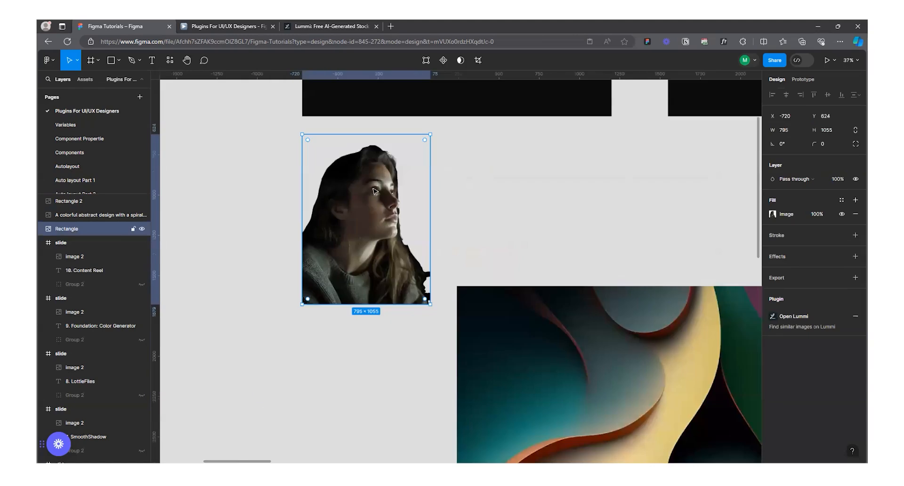
click(464, 196)
click(361, 202)
scroll(372, 208, down, 2)
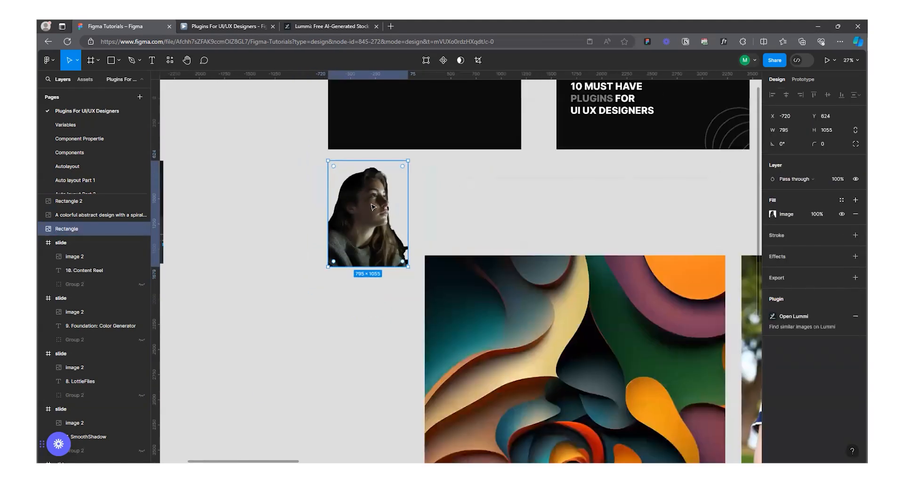
scroll(372, 187, up, 3)
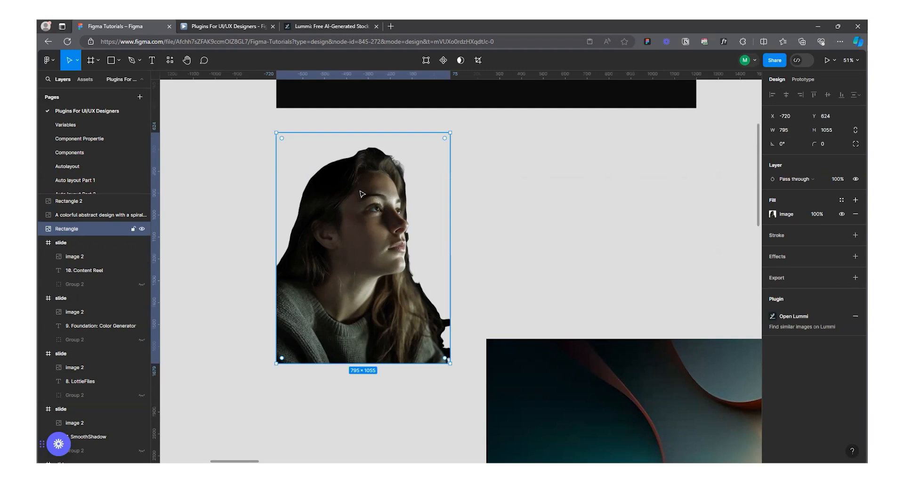
scroll(333, 231, down, 5)
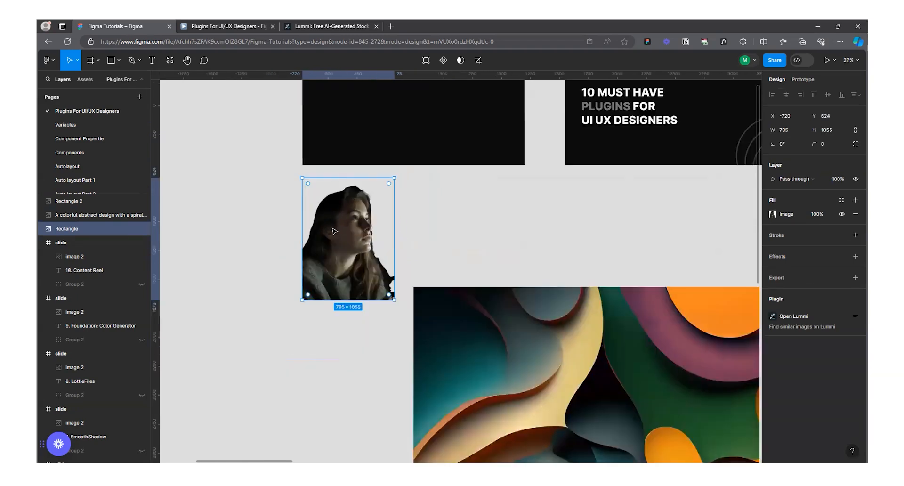
key(Delete)
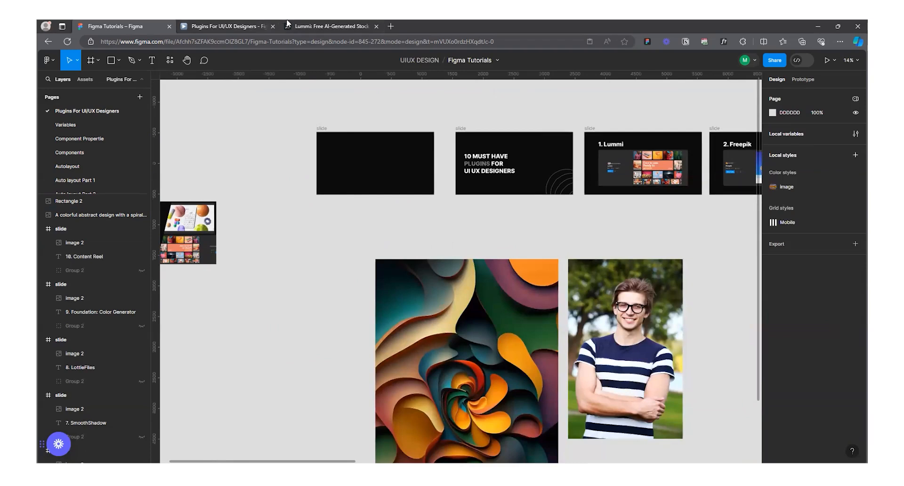
Advance the presentation to the "5. Iconly Pro" slide, return to the design file and delete the swirl artwork and the man's photo.
click(251, 25)
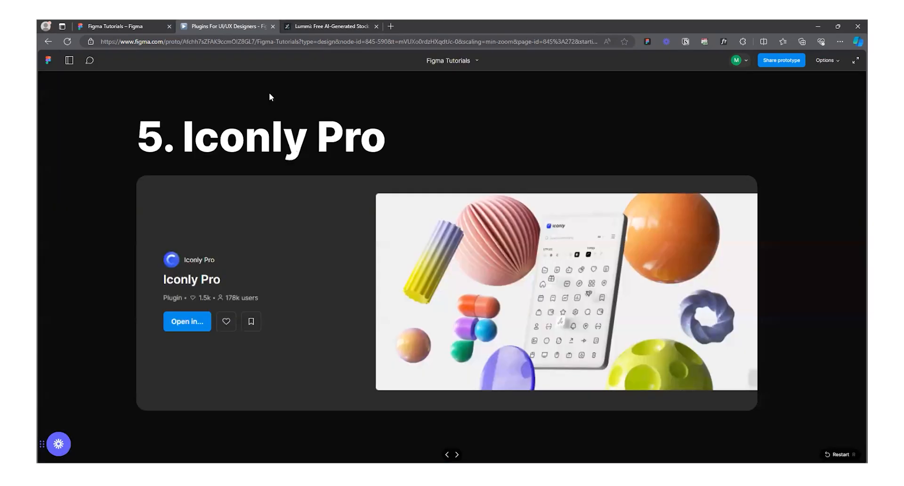
click(143, 20)
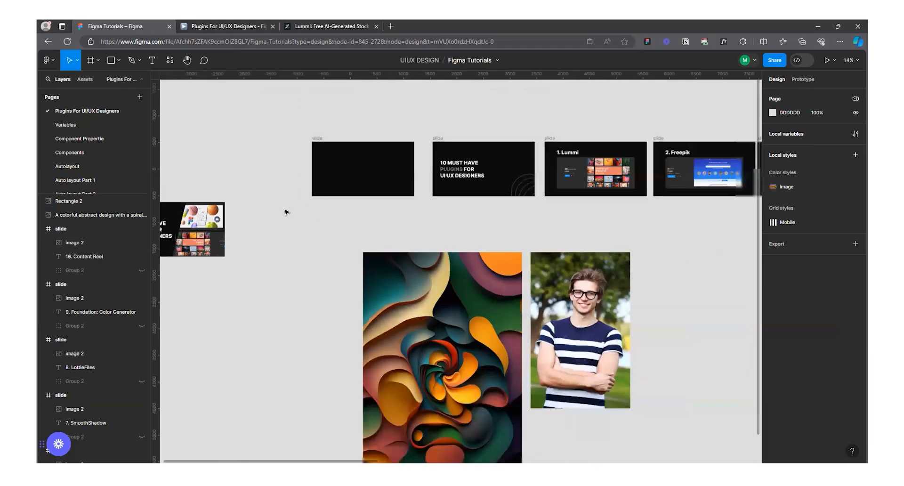
drag(298, 221, 523, 407)
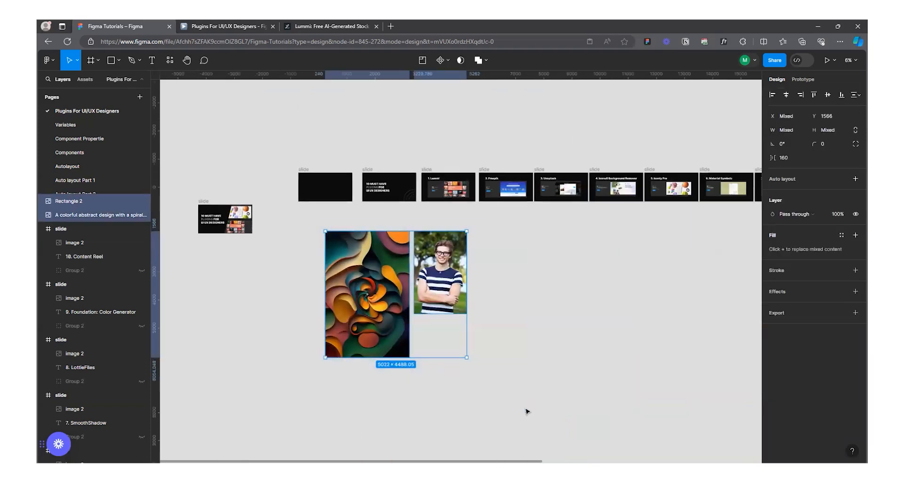
key(Delete)
Search the plugins for "icon" and run the Iconly Pro plugin.
click(169, 60)
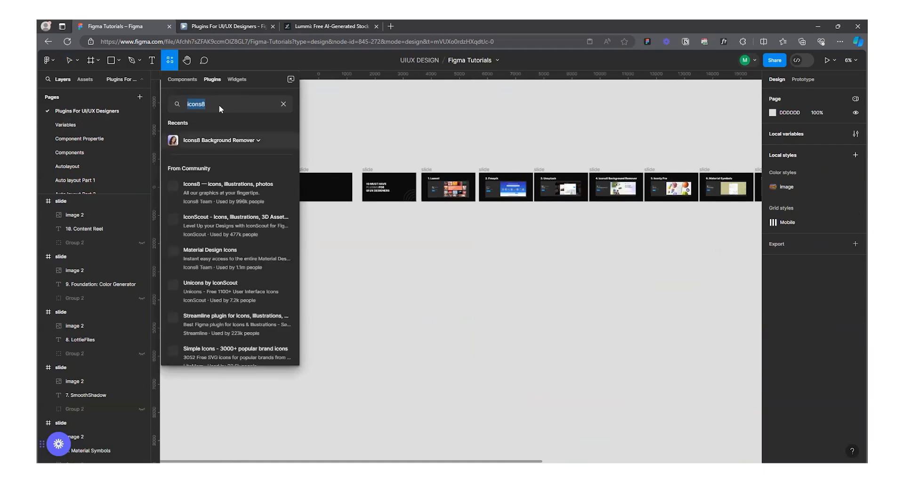
text(icon)
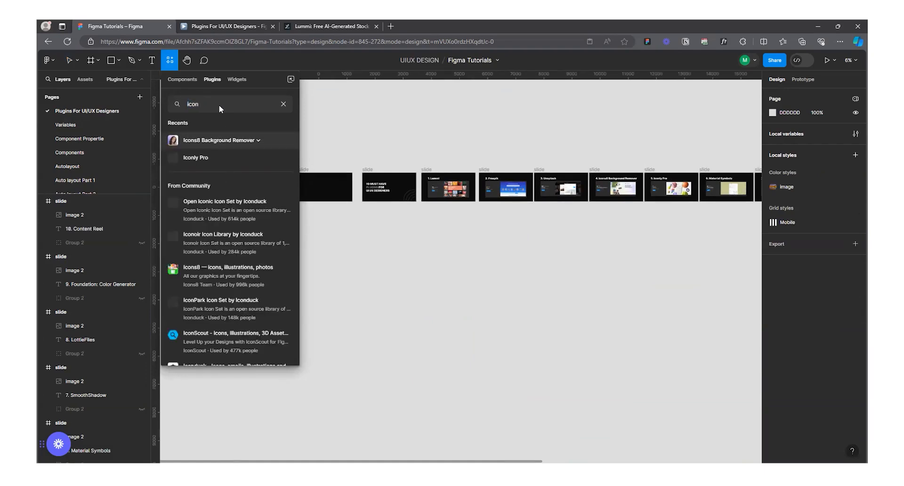
click(203, 157)
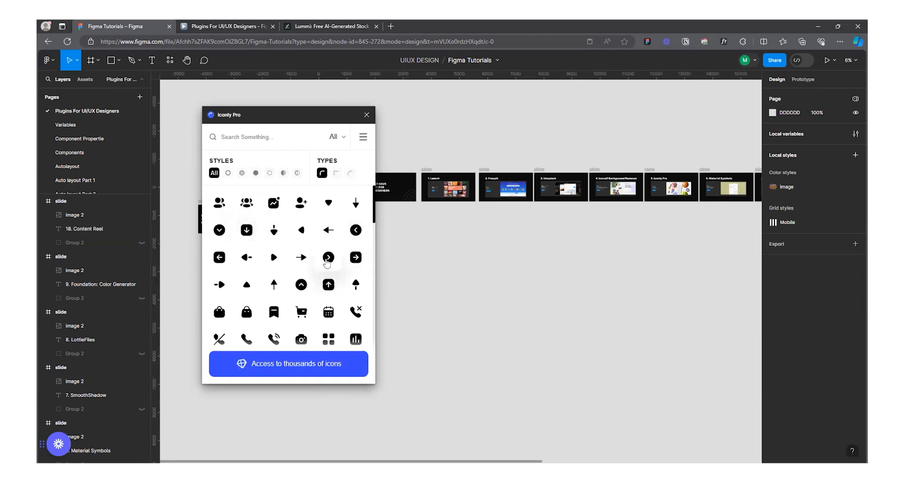
Insert the bold Arrow - Right Square icon from Iconly Pro and move it slightly up on the empty canvas.
click(356, 258)
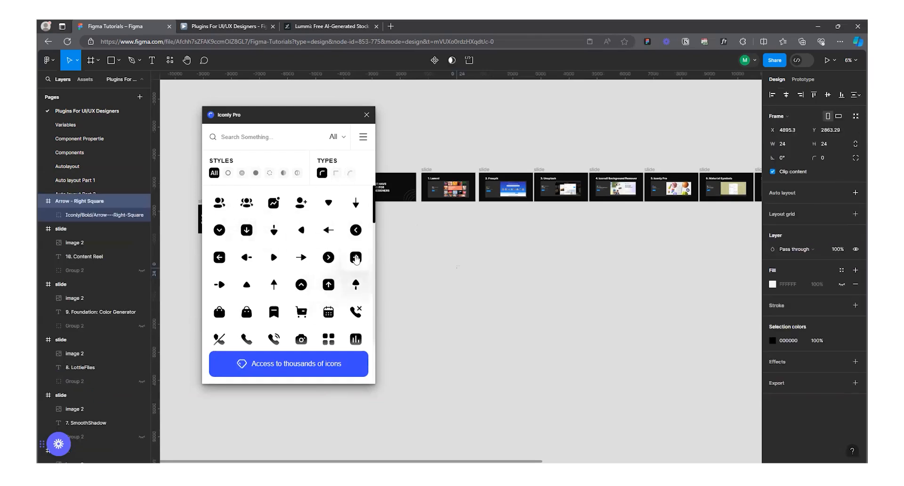
scroll(470, 256, up, 10)
scroll(500, 256, up, 10)
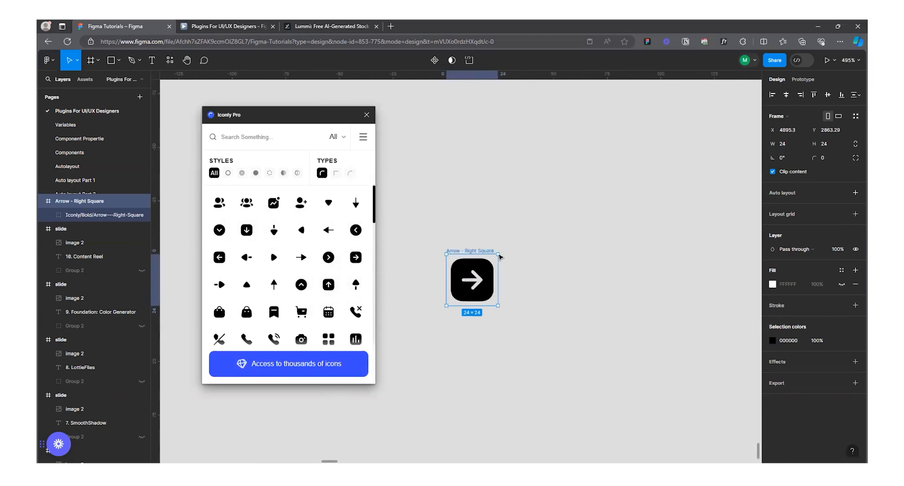
drag(487, 250, 463, 194)
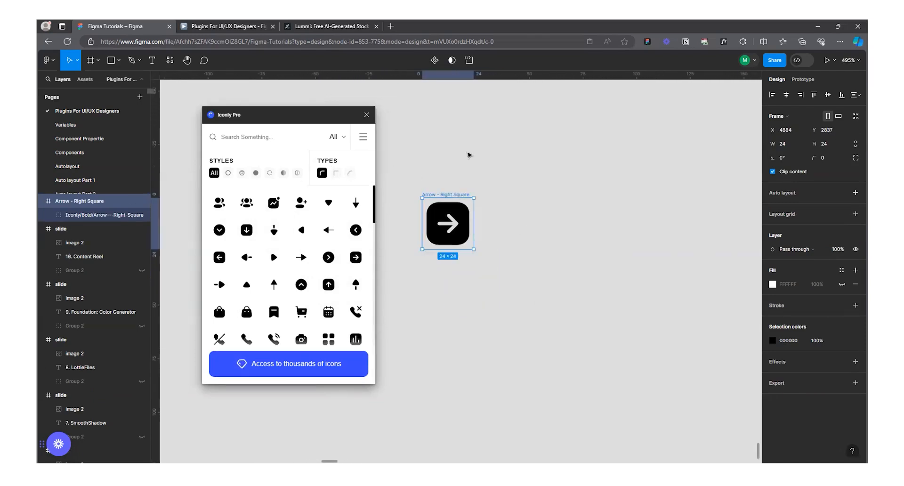
click(467, 154)
Insert the Light, Bulk and Two-tone versions of the Arrow - Right Square icon and arrange them in a two-by-two grid with the bold one.
click(229, 173)
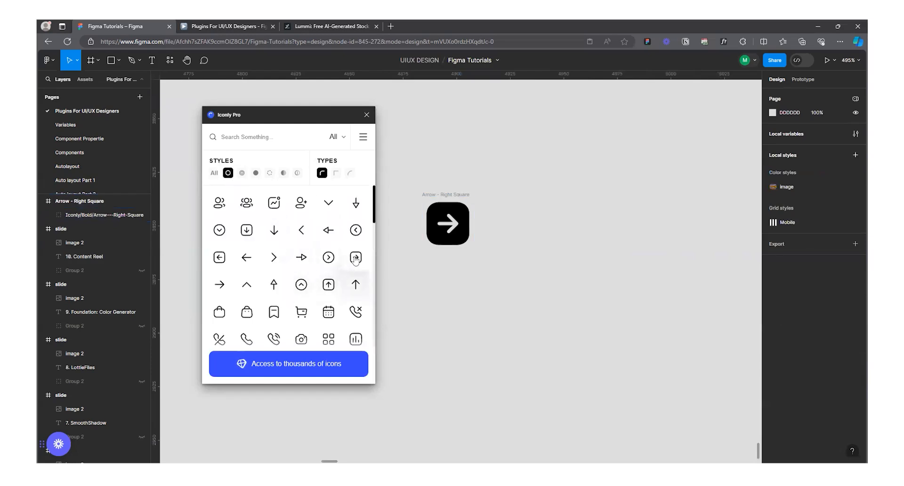
click(355, 257)
drag(511, 293, 511, 223)
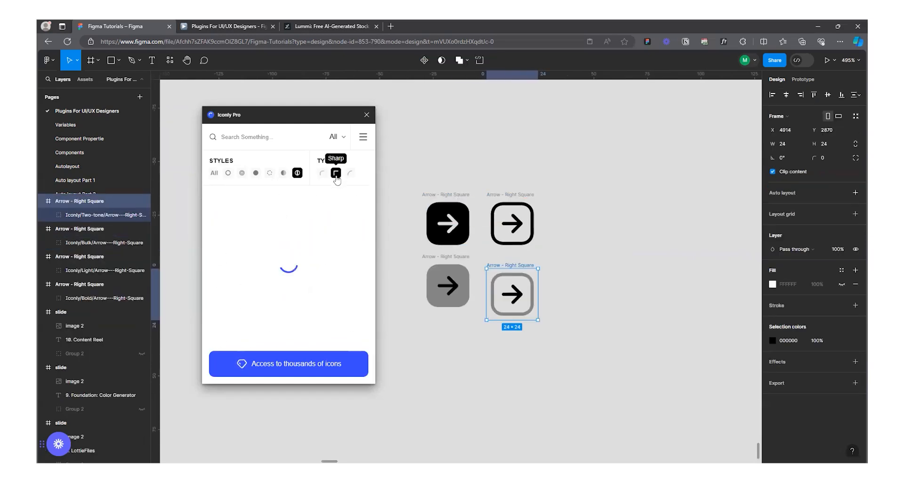
Insert a Sharp-type Arrow - Right 2 icon and a rounder-type Arrow - Right Circle icon, placing both beside the icon grid.
click(328, 257)
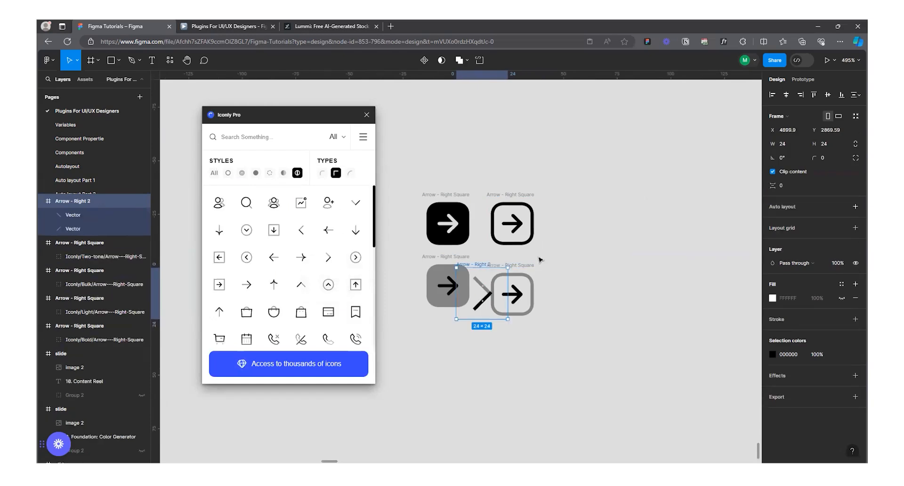
drag(533, 265, 666, 258)
click(350, 172)
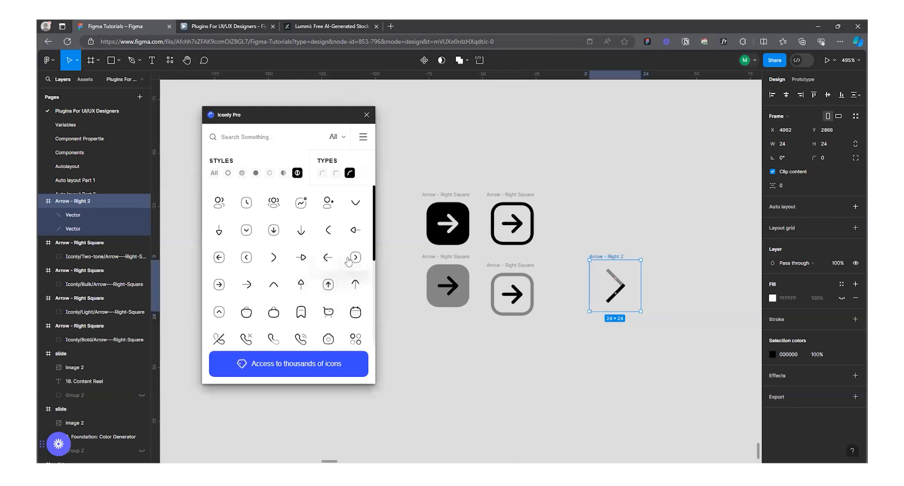
click(355, 257)
drag(487, 263, 587, 189)
Delete all the inserted arrow icons from the canvas.
scroll(541, 339, down, 5)
drag(449, 239, 678, 402)
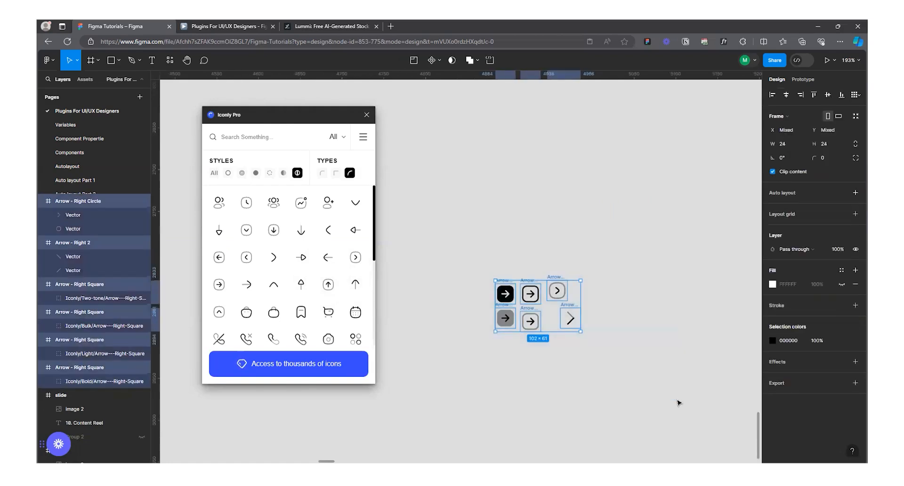
click(678, 403)
scroll(289, 268, down, 5)
scroll(290, 272, down, 10)
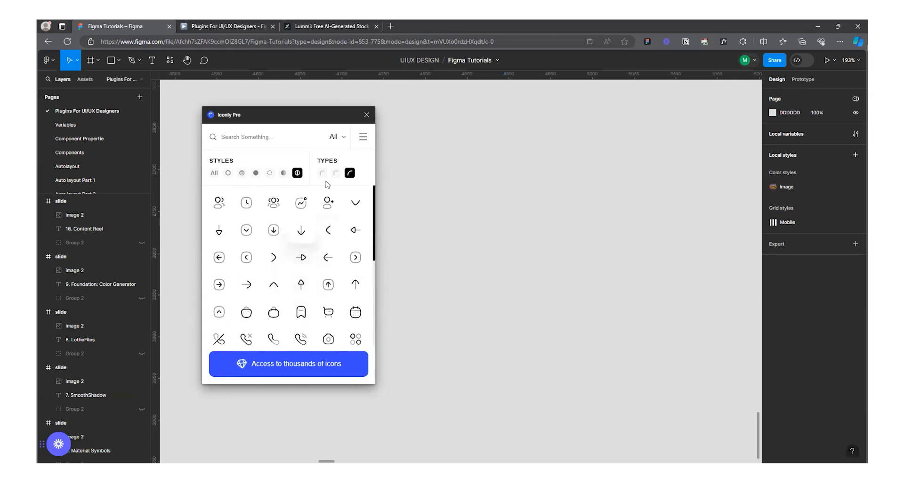
Look through the icon categories and account options of Iconly Pro, and close the plugin.
click(342, 139)
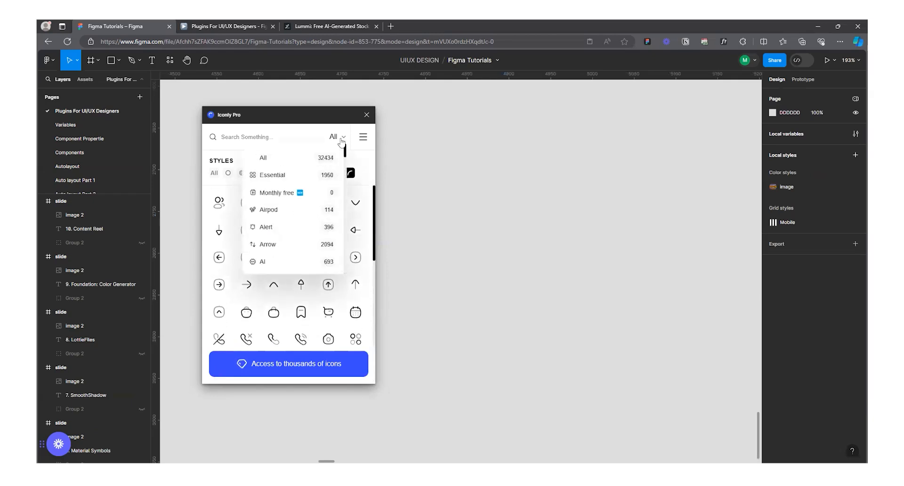
click(342, 141)
click(363, 136)
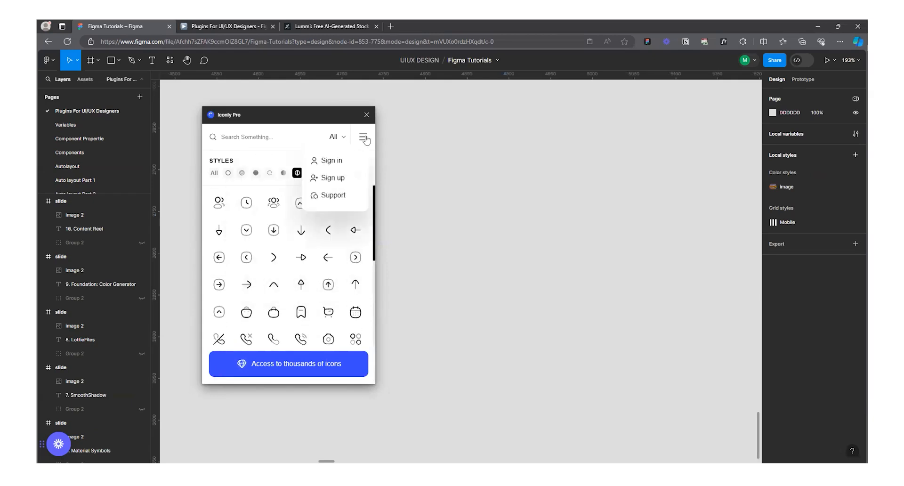
click(286, 173)
click(366, 114)
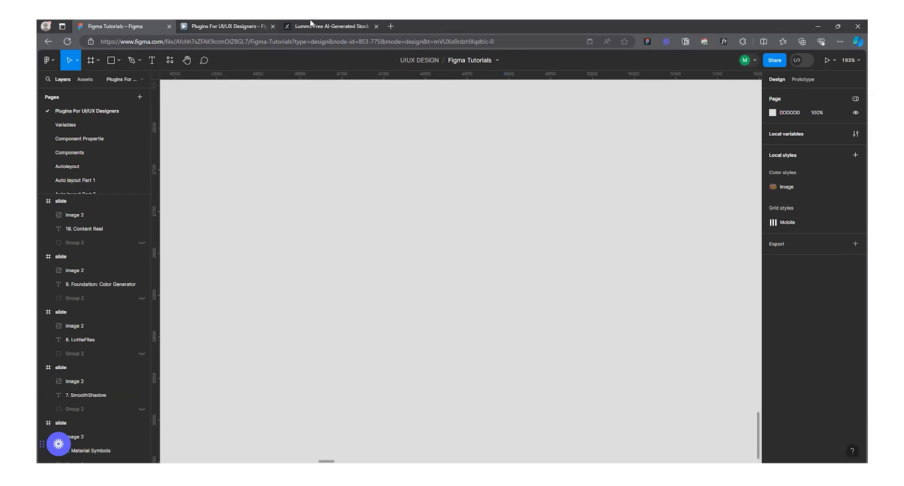
Advance the plugin presentation to the Material Symbols slide and run the Material Symbols plugin in the design file.
click(241, 25)
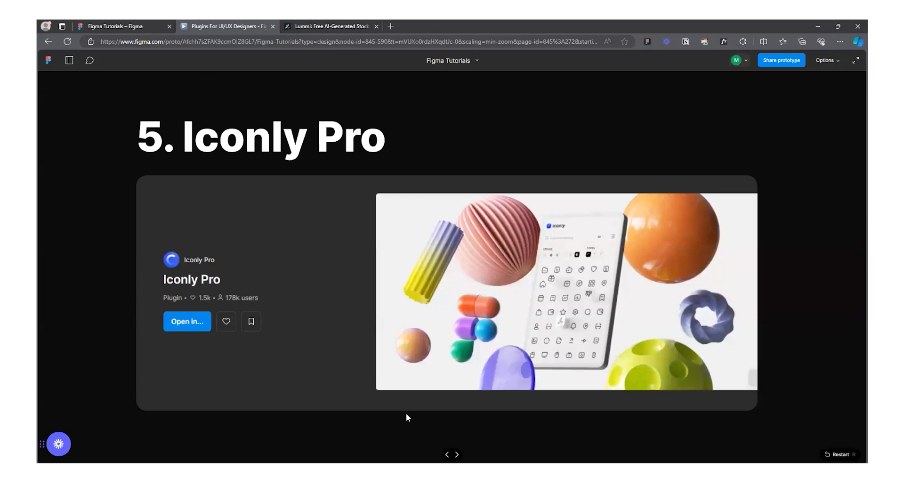
key(Right)
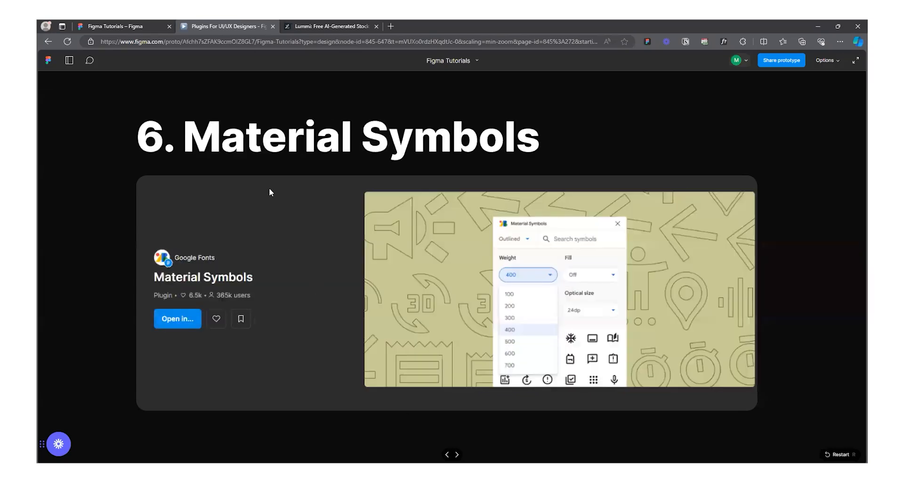
click(148, 24)
click(170, 60)
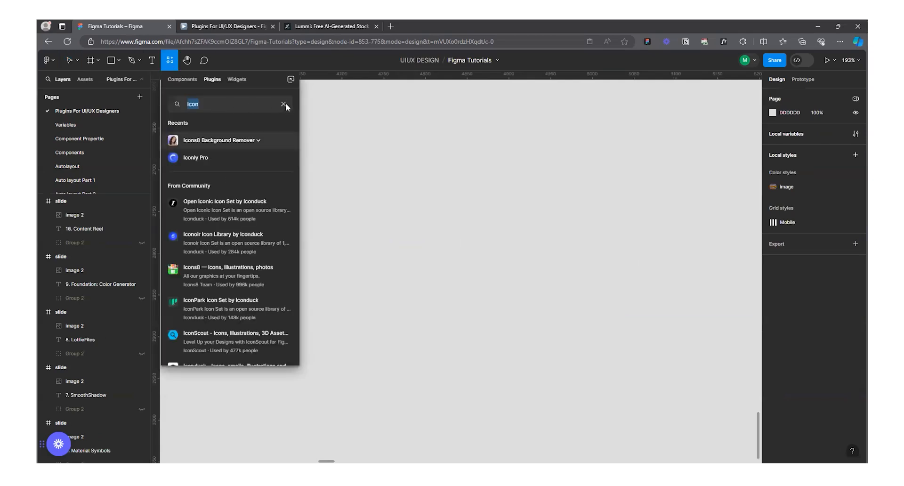
click(282, 103)
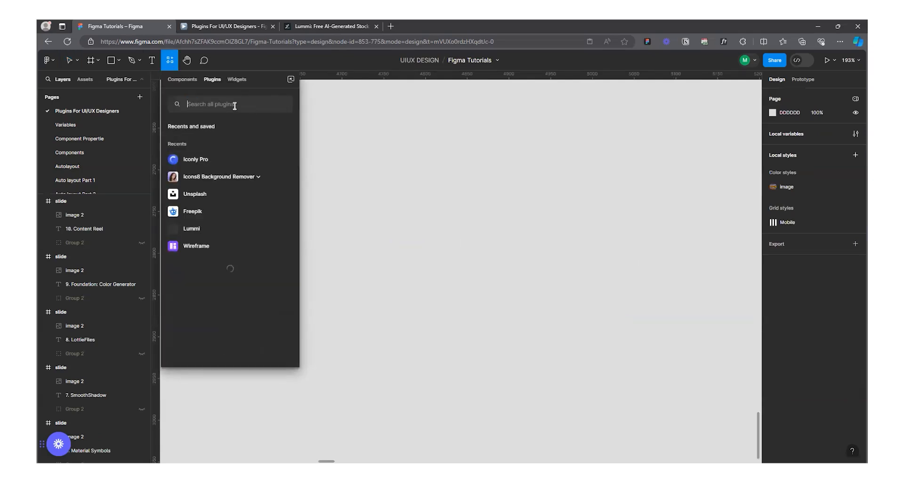
text(materia)
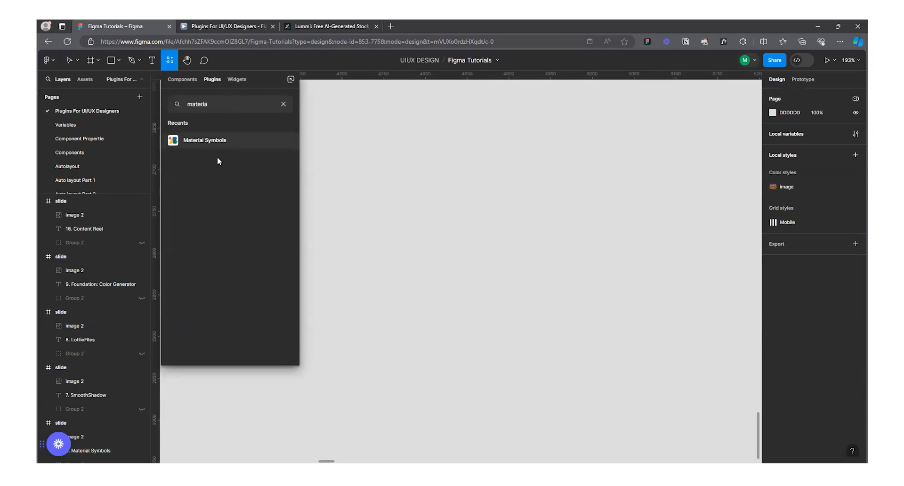
click(215, 140)
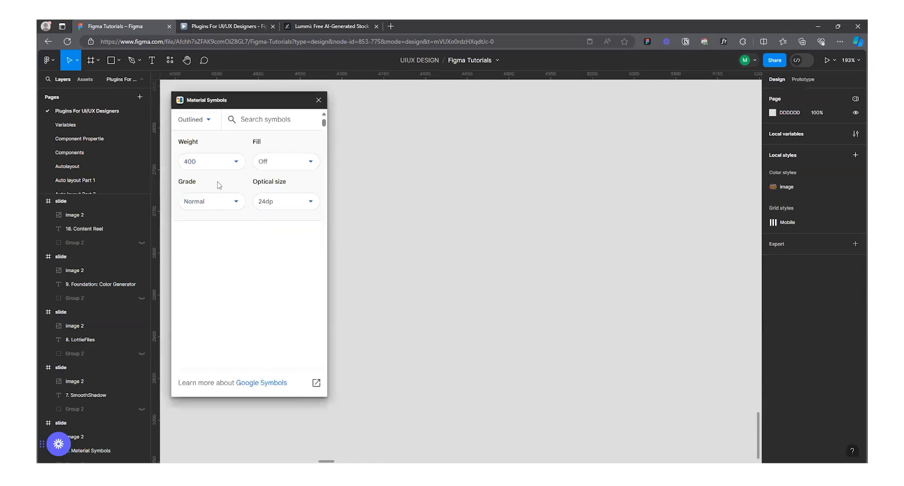
Search the symbols for "email", insert the outlined mail icon and place it beside the plugin window.
click(257, 122)
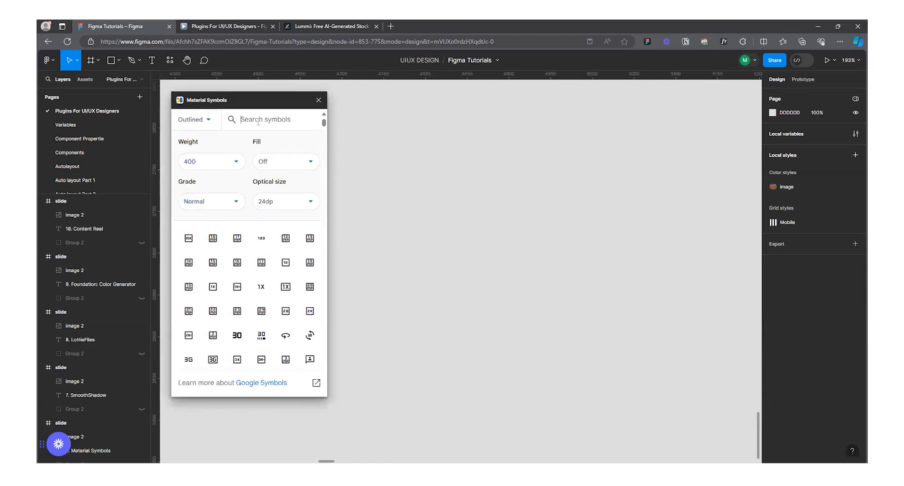
text(email)
click(309, 262)
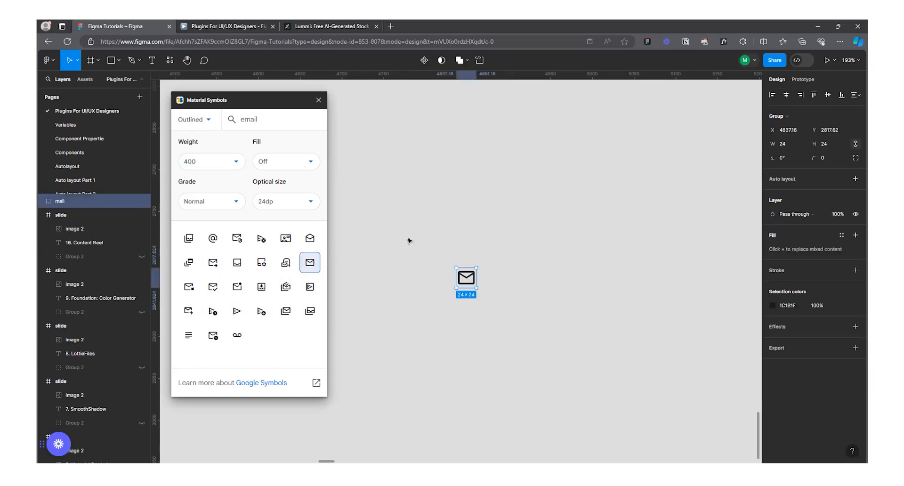
scroll(426, 253, up, 4)
drag(517, 309, 404, 211)
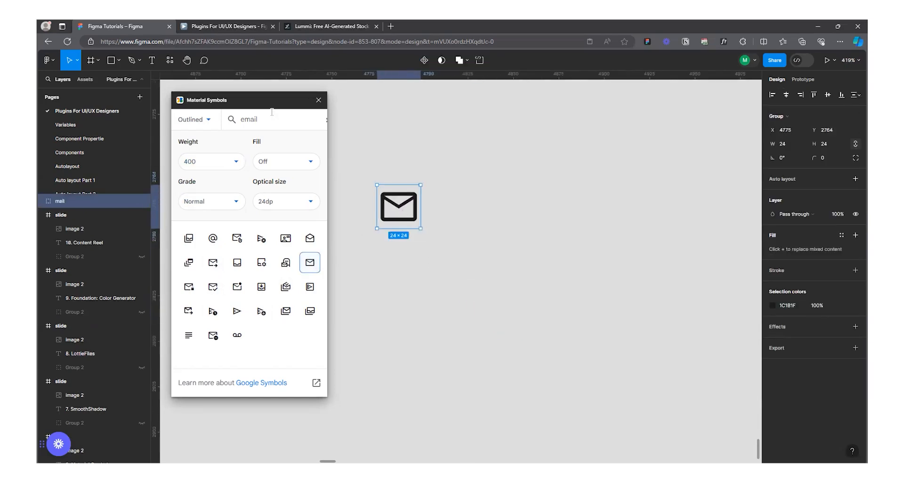
key(ctrl+plus)
key(ctrl+plus)
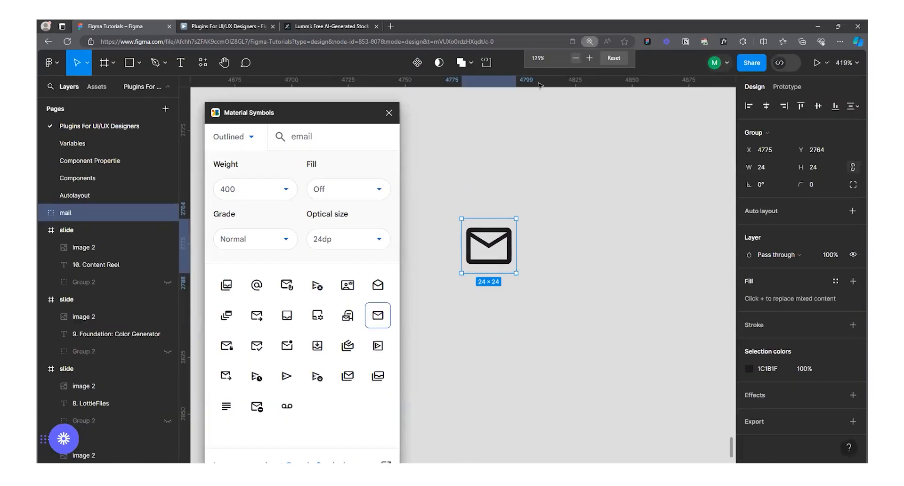
key(ctrl+0)
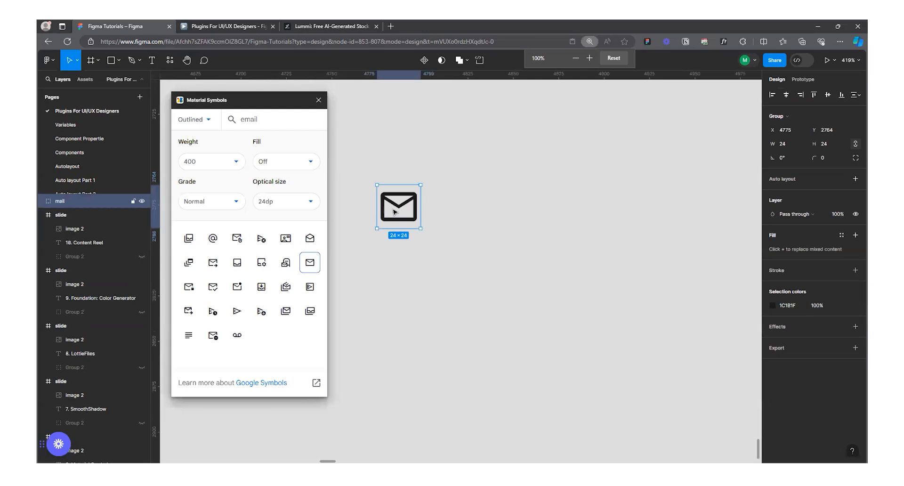
Move the mail icon up to X 4787, Y 2762.
scroll(394, 189, up, 5)
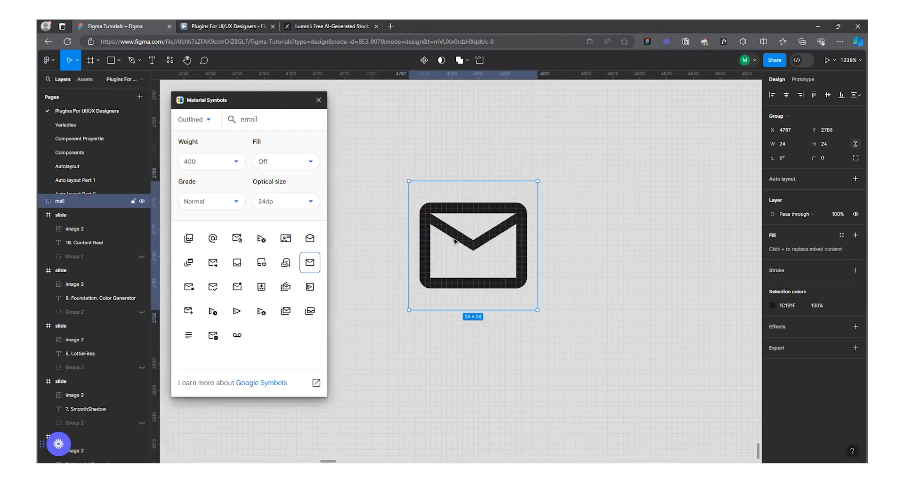
key(Up)
key(Up)
key(Up)
key(Up)
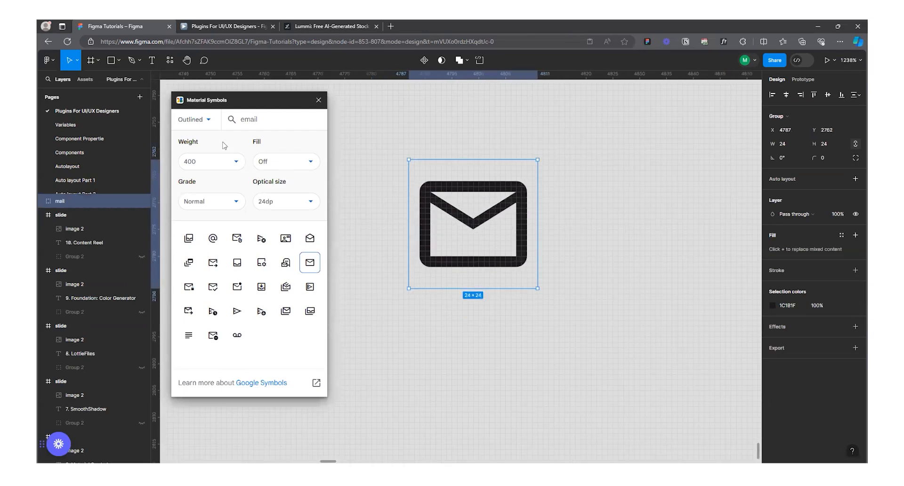
Turn on the fill for the mail icon in Material Symbols.
click(283, 161)
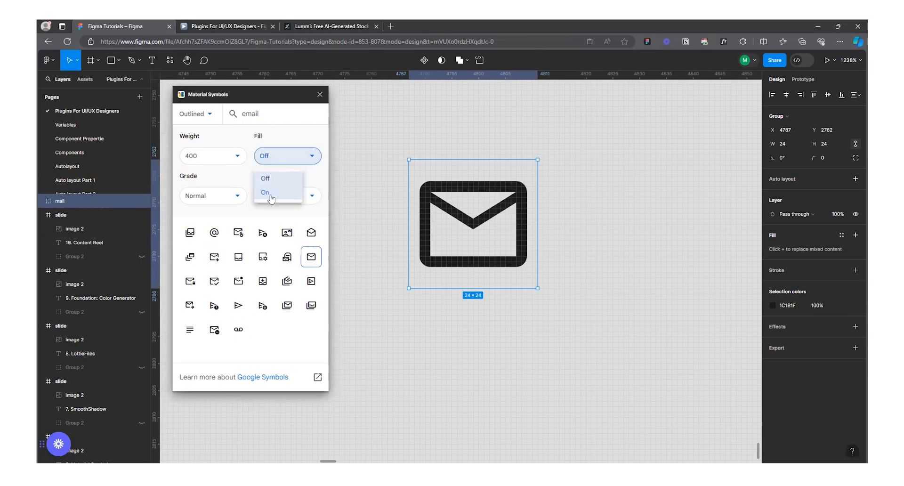
click(268, 180)
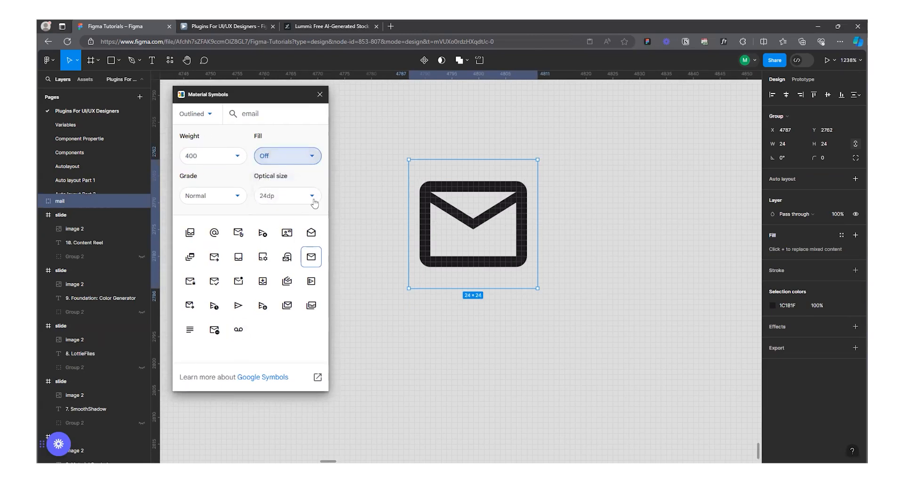
click(283, 155)
click(279, 195)
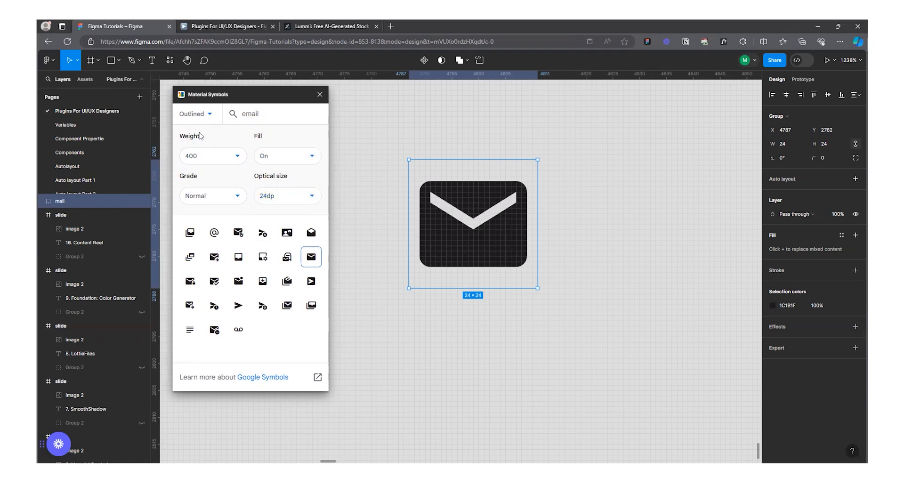
Switch the mail icon to the Rounded style and set its weight to 700.
click(195, 114)
click(201, 162)
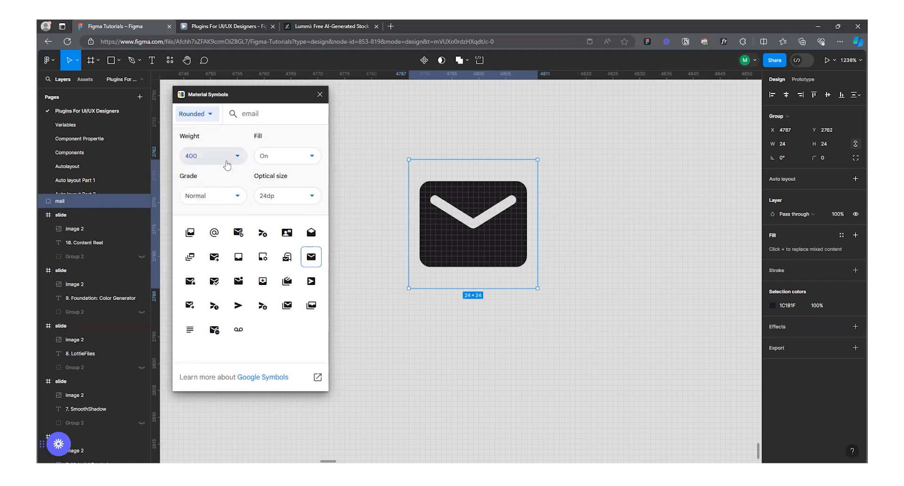
click(213, 156)
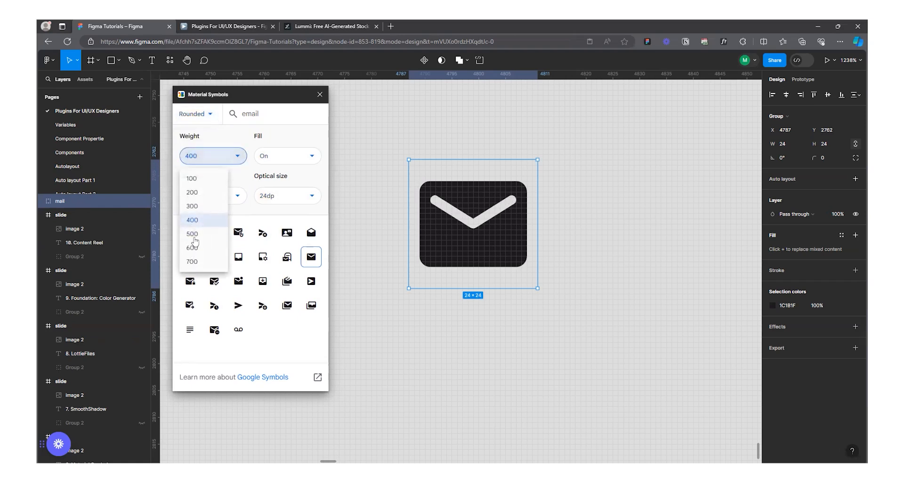
click(192, 262)
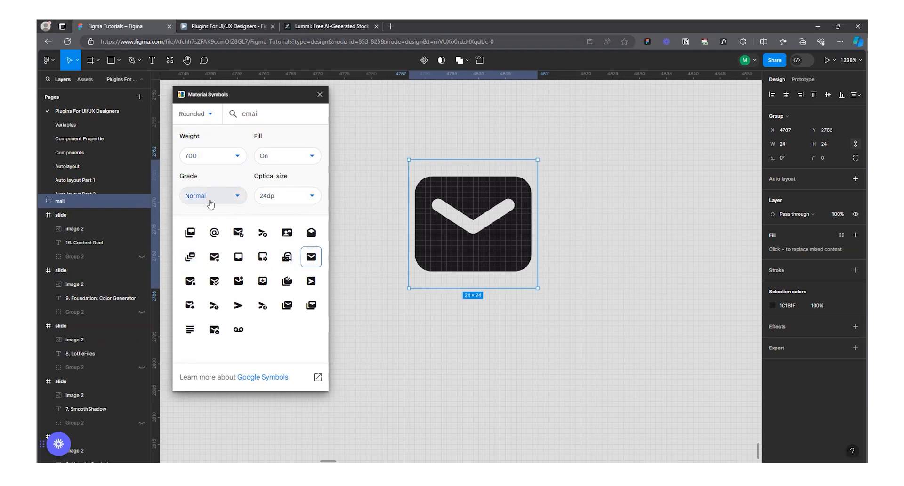
Try the Dark theme grade on the mail icon and return the grade to Normal.
click(207, 198)
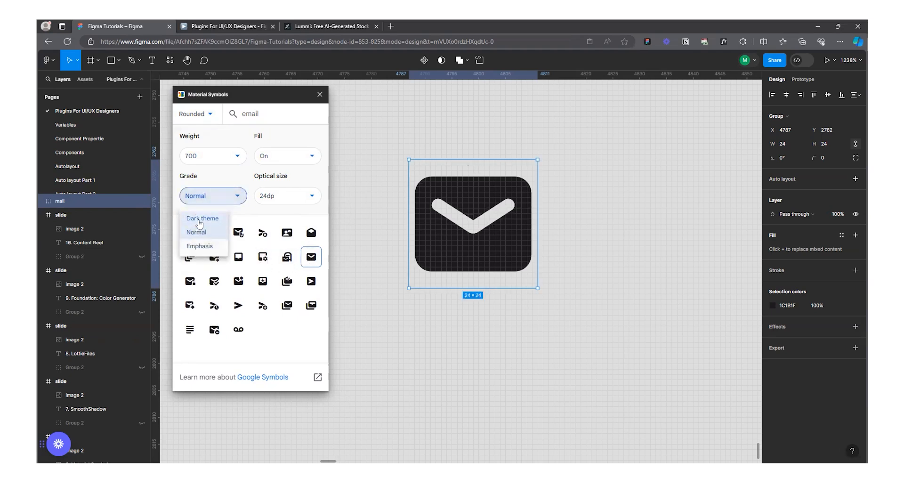
click(198, 220)
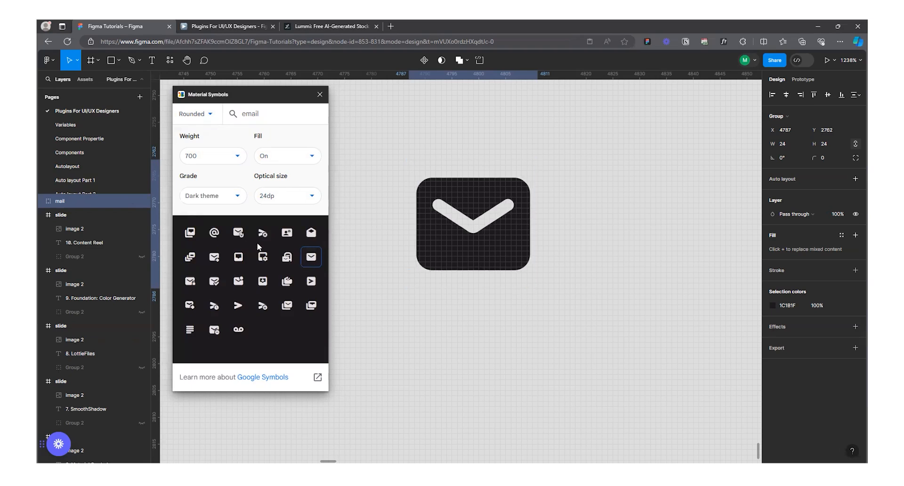
click(207, 196)
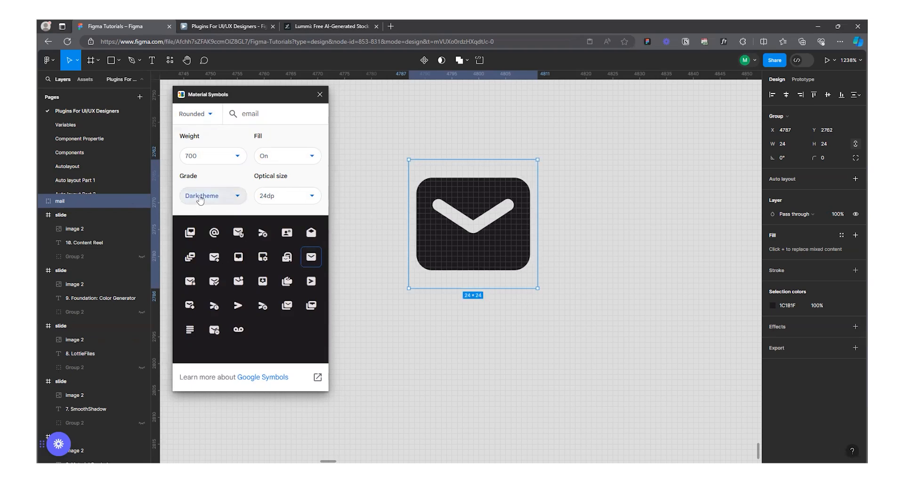
click(198, 237)
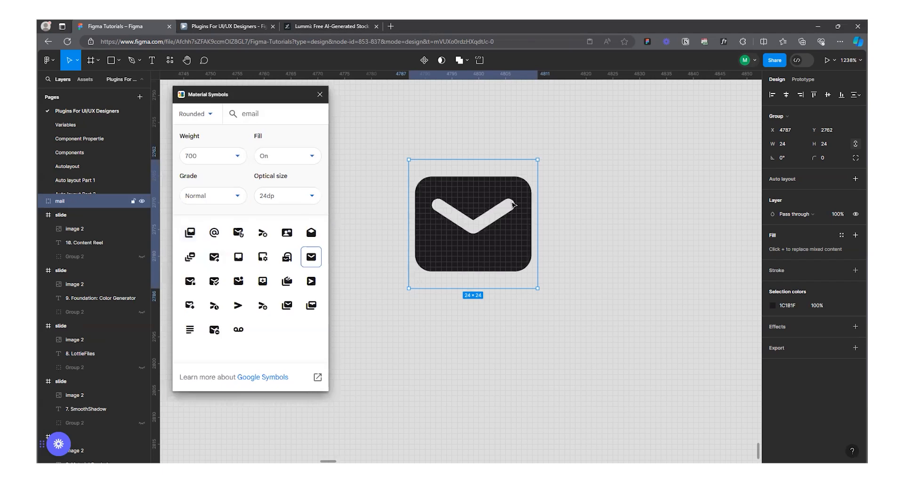
Try the stacked inbox symbol and the one above it in place of the mail icon, and switch back to mail.
click(310, 305)
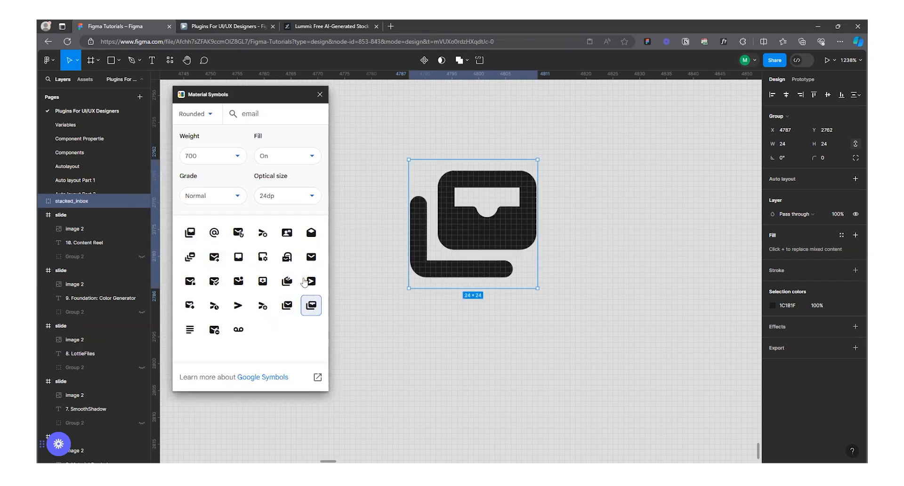
click(309, 281)
click(310, 256)
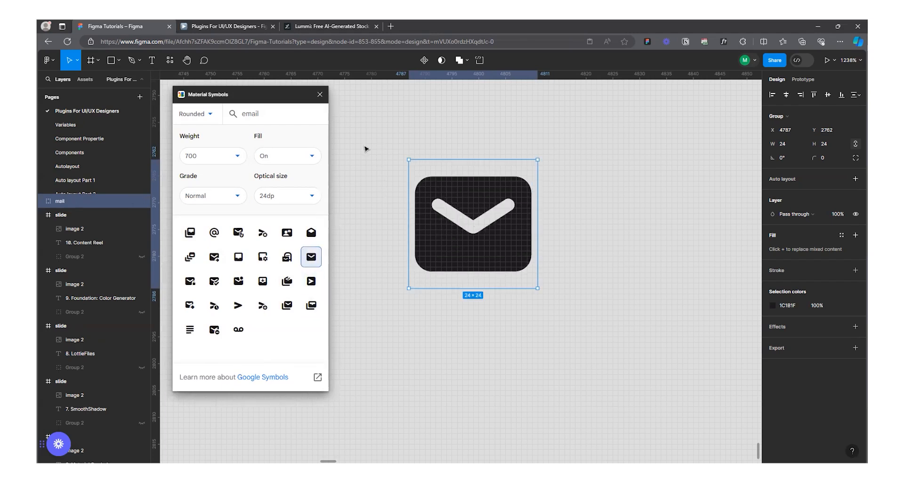
Try an optical size of 48dp on the mail icon and return it to 24dp.
click(298, 195)
click(269, 260)
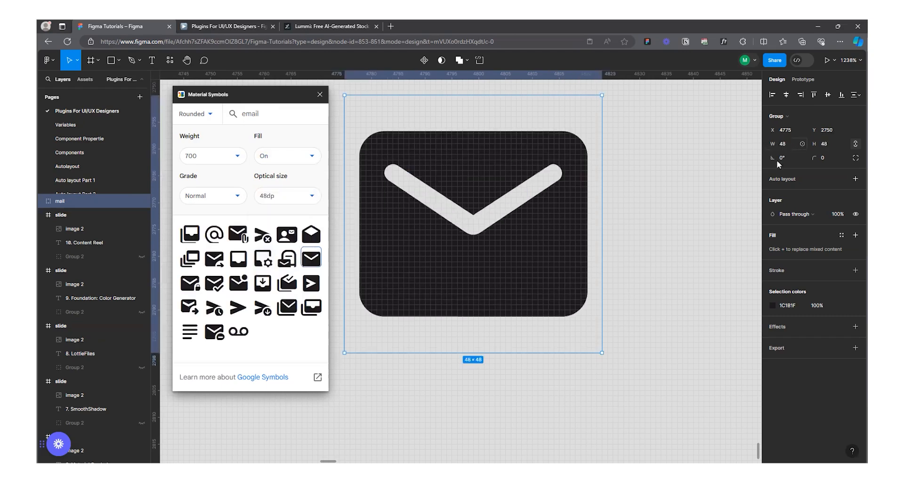
click(272, 195)
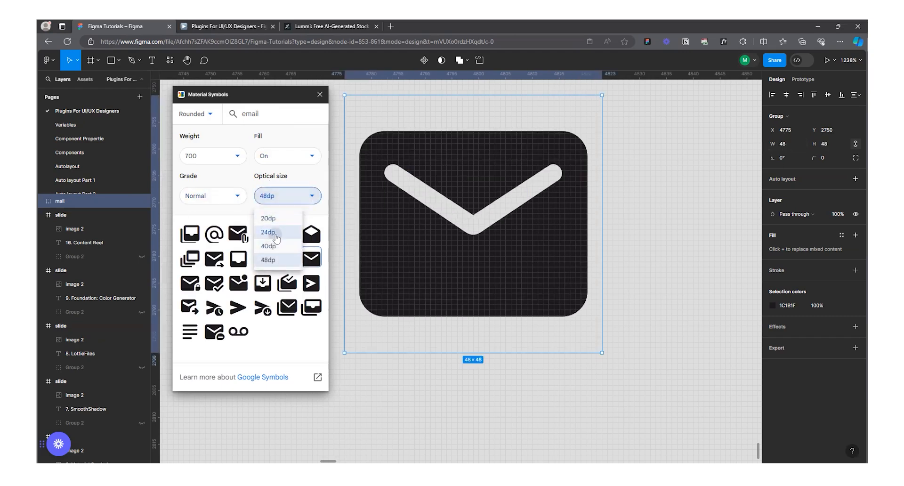
click(268, 232)
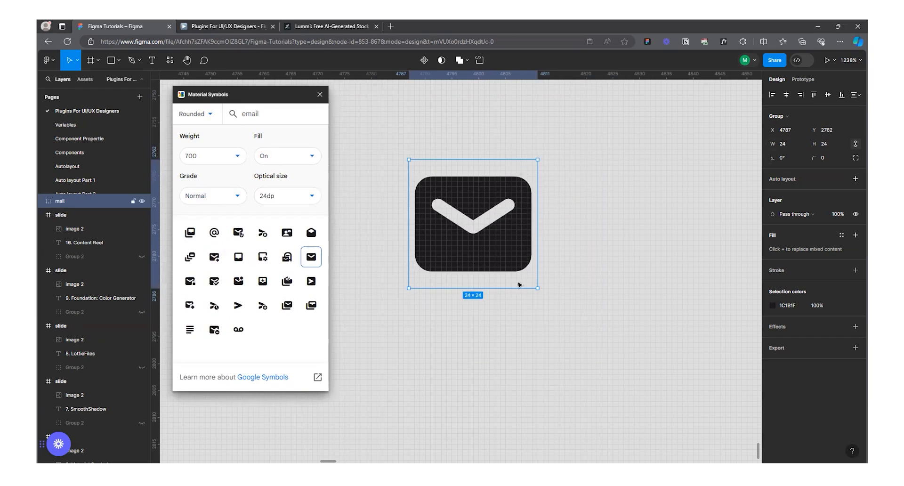
Turn off the mail icon's fill, try weight 400, and settle on a weight of 100.
click(288, 160)
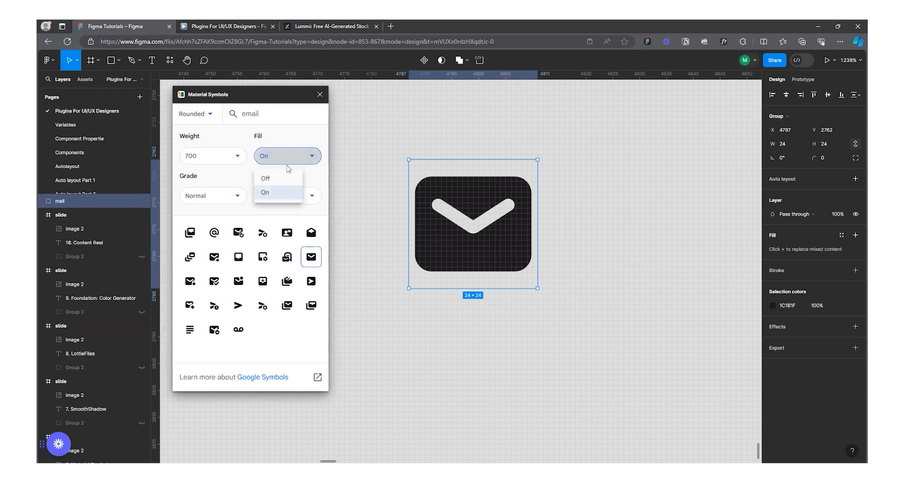
click(271, 177)
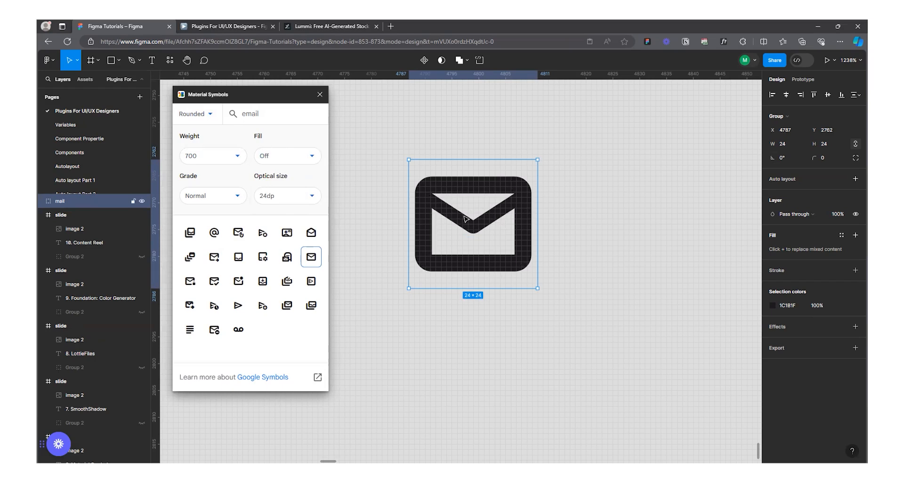
click(210, 198)
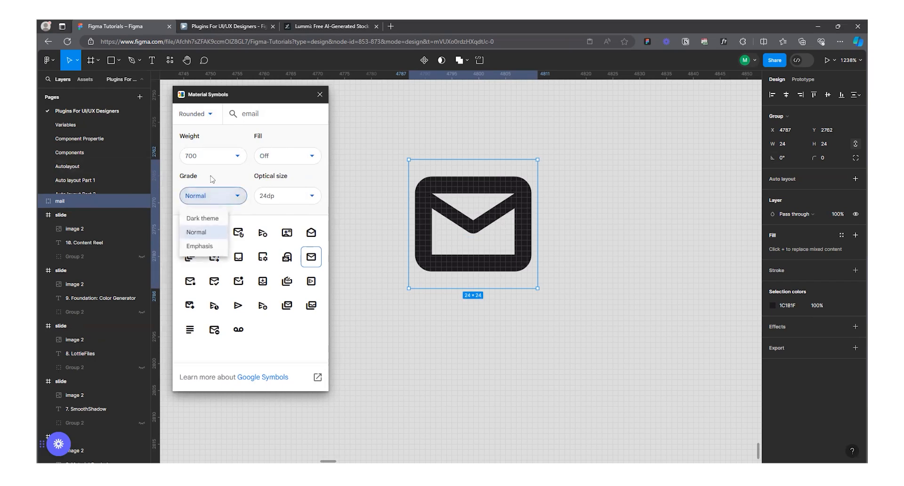
click(210, 156)
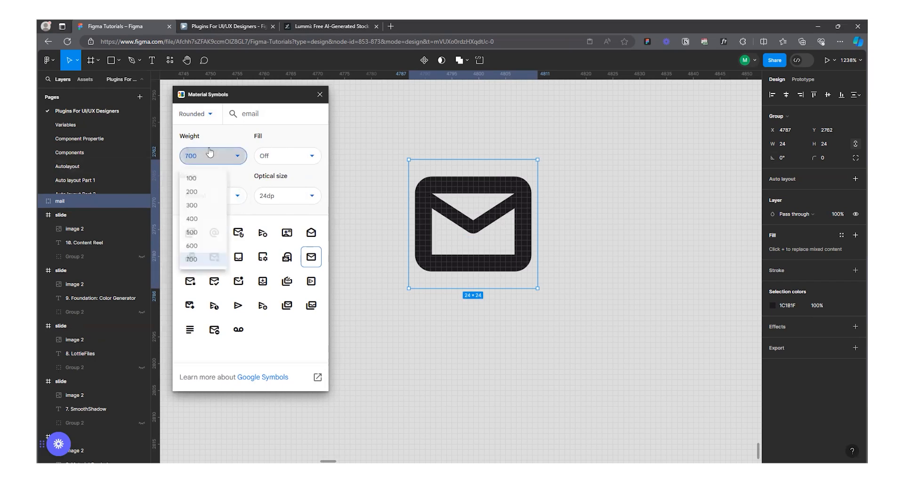
click(196, 225)
click(215, 160)
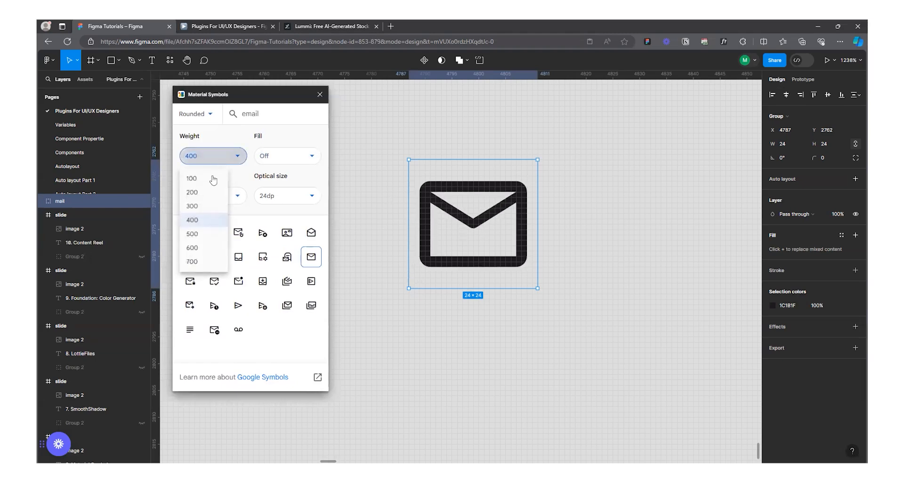
click(212, 178)
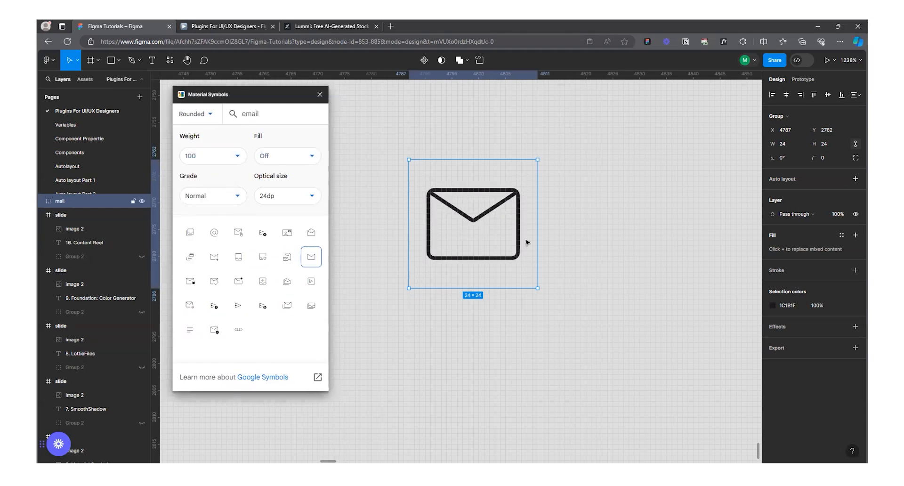
Close the Material Symbols plugin and delete the mail icon from the canvas.
scroll(494, 195, up, 5)
scroll(563, 237, down, 4)
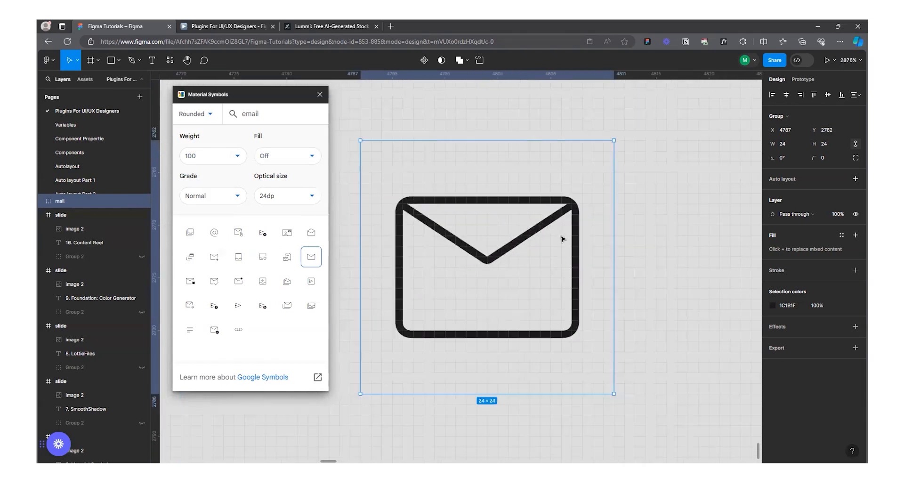
scroll(557, 274, down, 4)
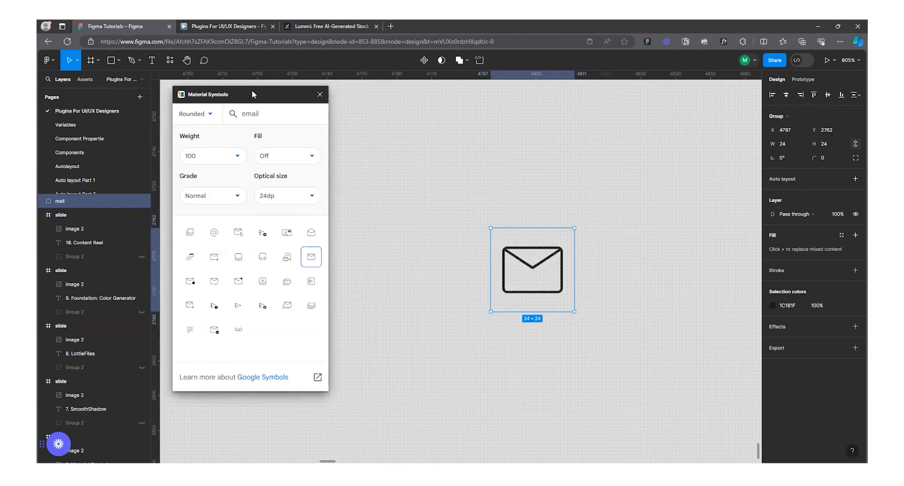
click(320, 95)
scroll(363, 253, down, 4)
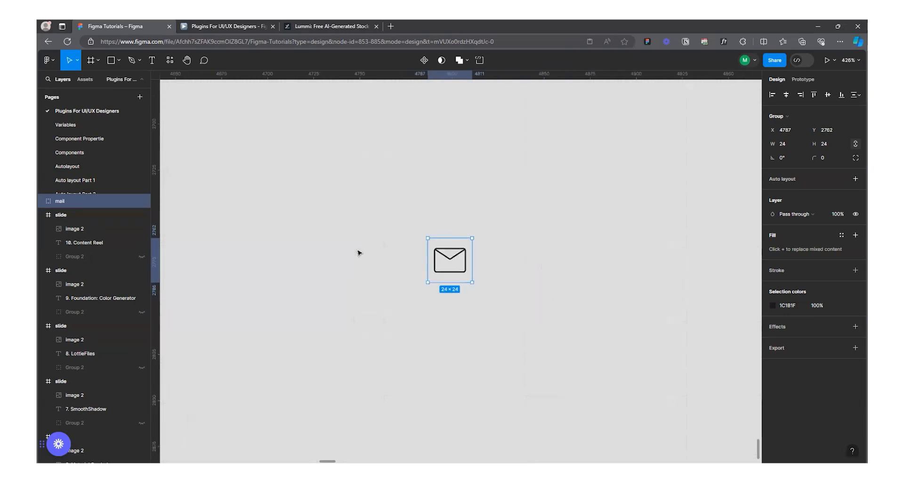
key(Delete)
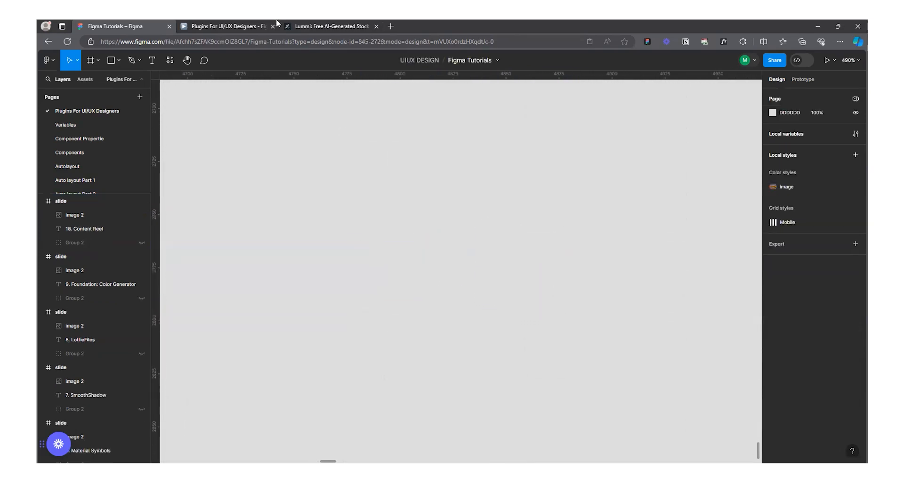
Advance the plugin presentation to the SmoothShadow slide and return to the design file.
click(243, 24)
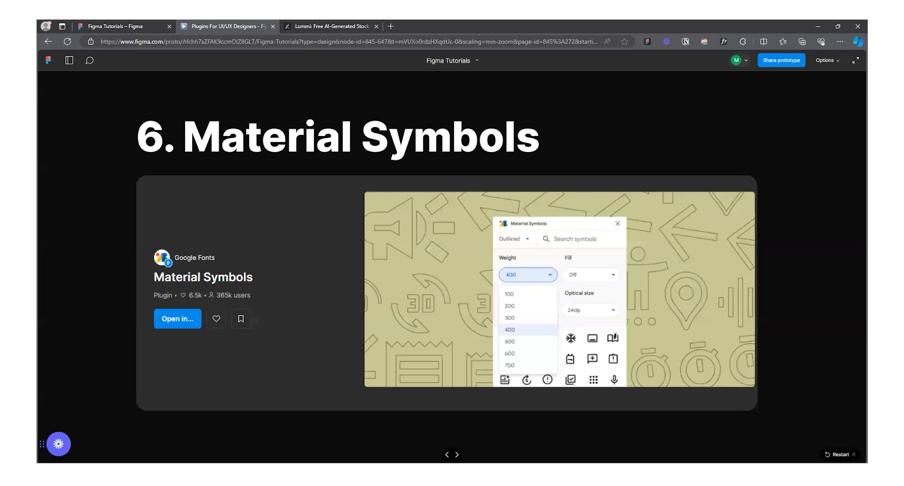
key(Right)
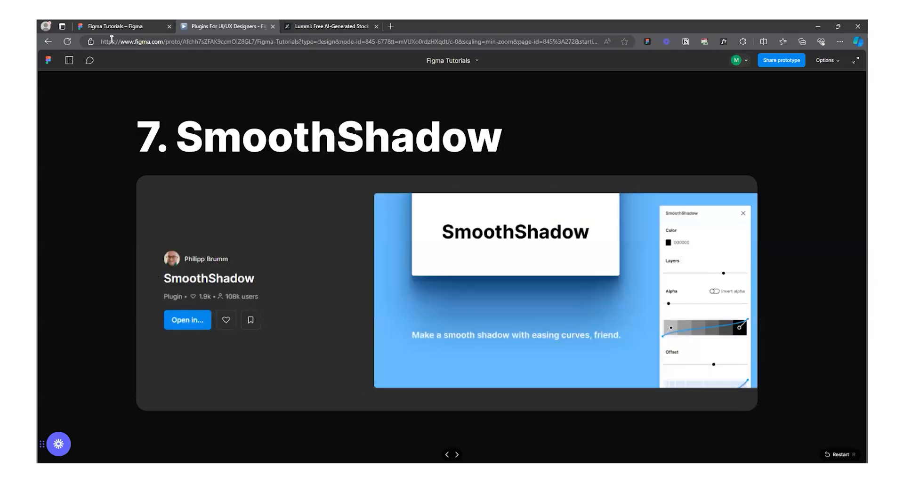
click(113, 27)
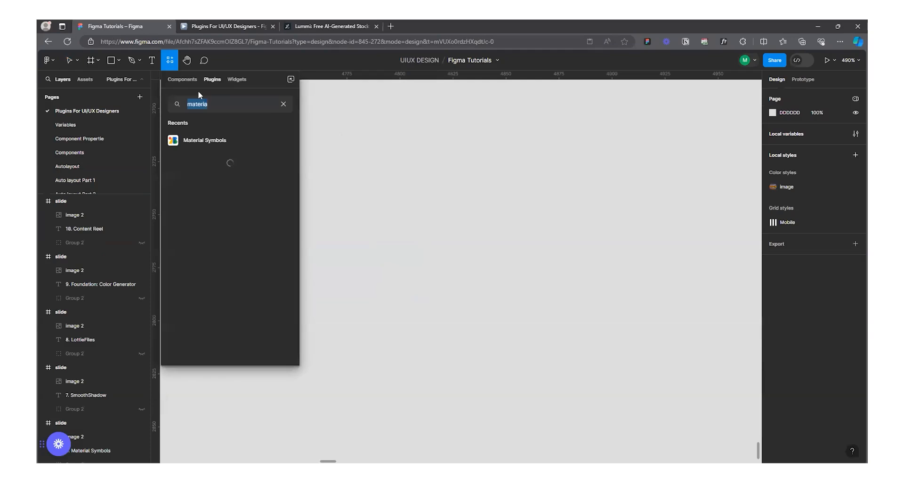
Replace the old plugin search with "s" and run the SmoothShadow plugin.
key(BackSpace)
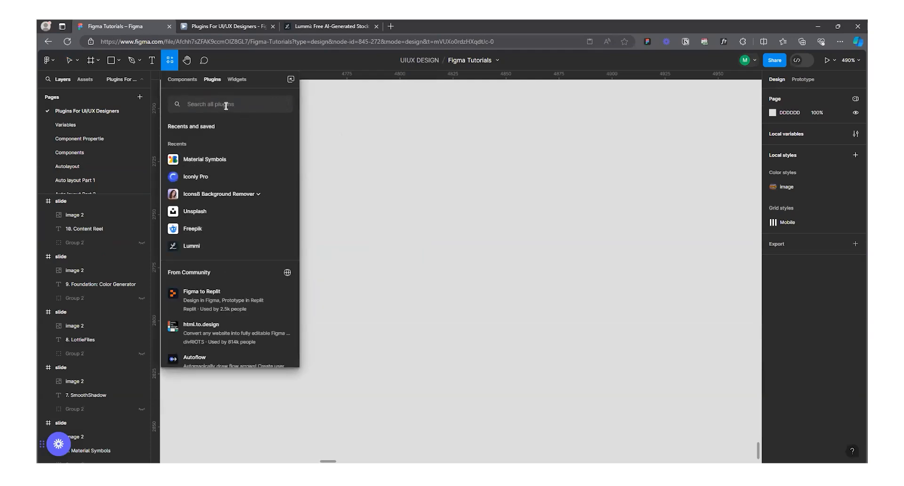
text(shad)
key(BackSpace)
key(BackSpace)
key(BackSpace)
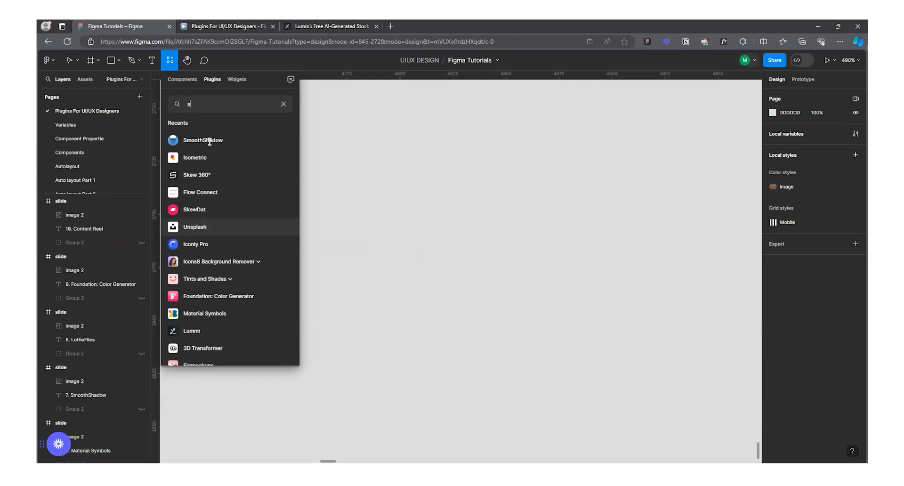
click(209, 141)
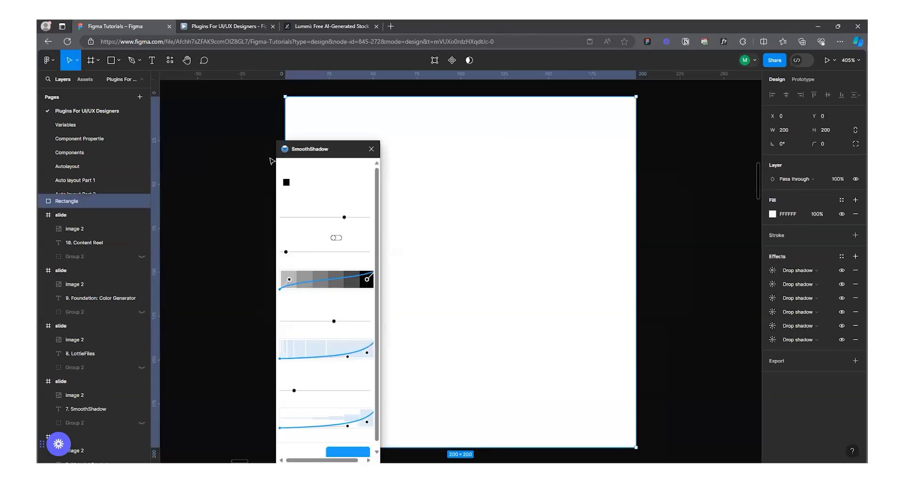
Move the white SmoothShadow rectangle off the black slide onto empty canvas, at about X -1078, Y 787.
scroll(579, 186, down, 10)
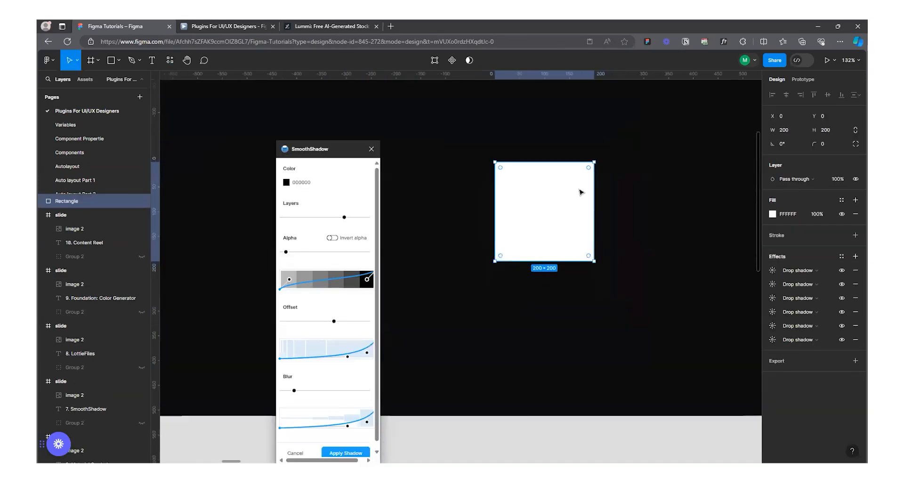
drag(580, 190, 468, 270)
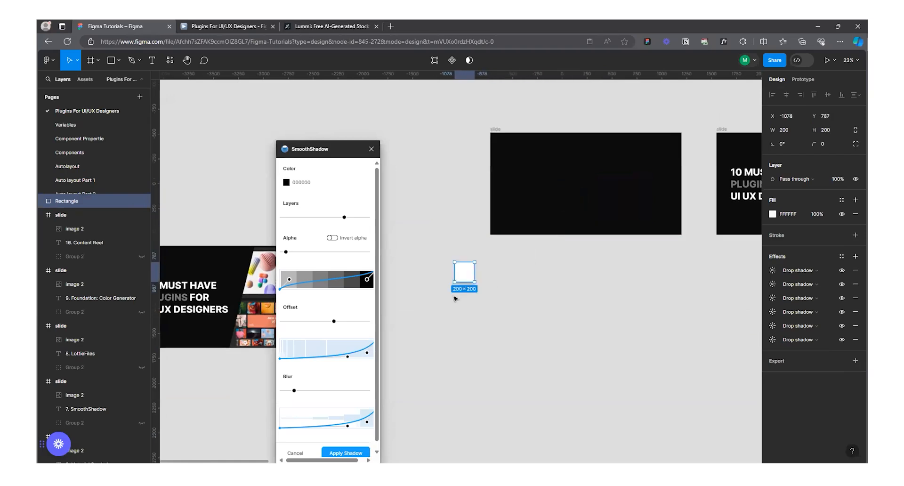
scroll(455, 267, up, 3)
scroll(455, 267, up, 5)
click(645, 161)
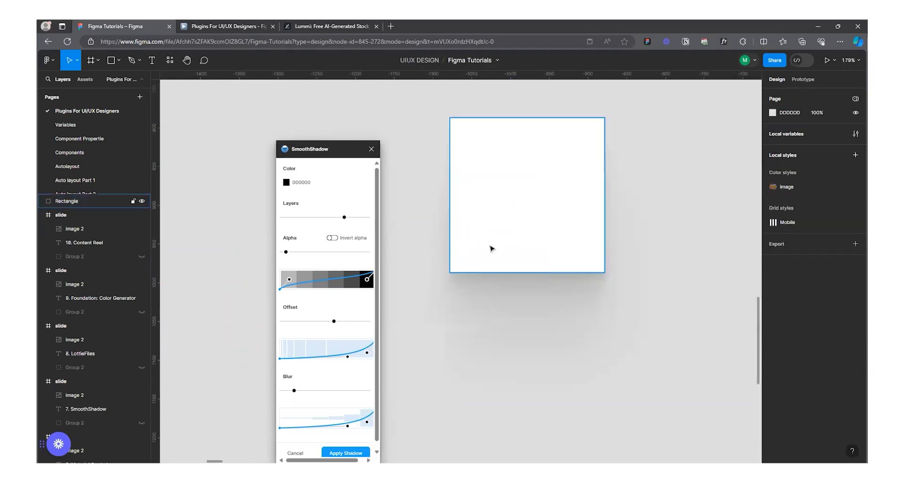
Try reshaping the offset and blur easing curves of the rectangle's smooth shadow.
click(495, 217)
drag(347, 361, 382, 370)
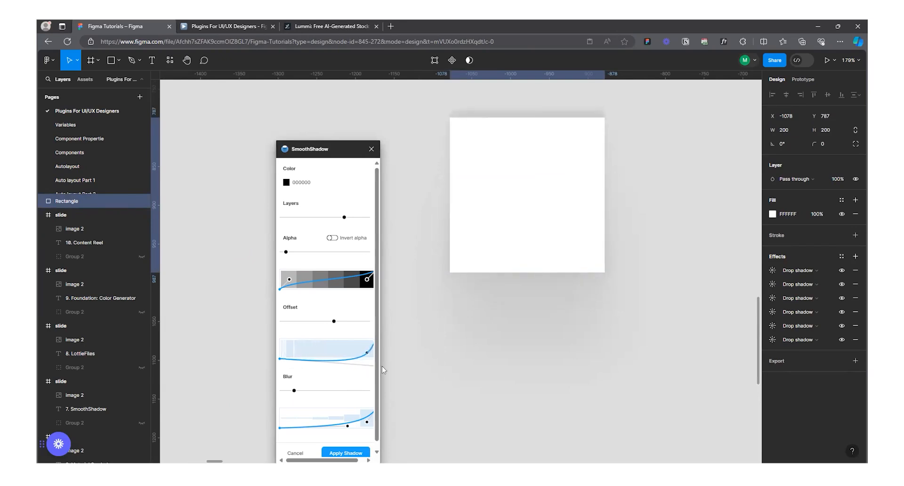
scroll(330, 308, down, 1)
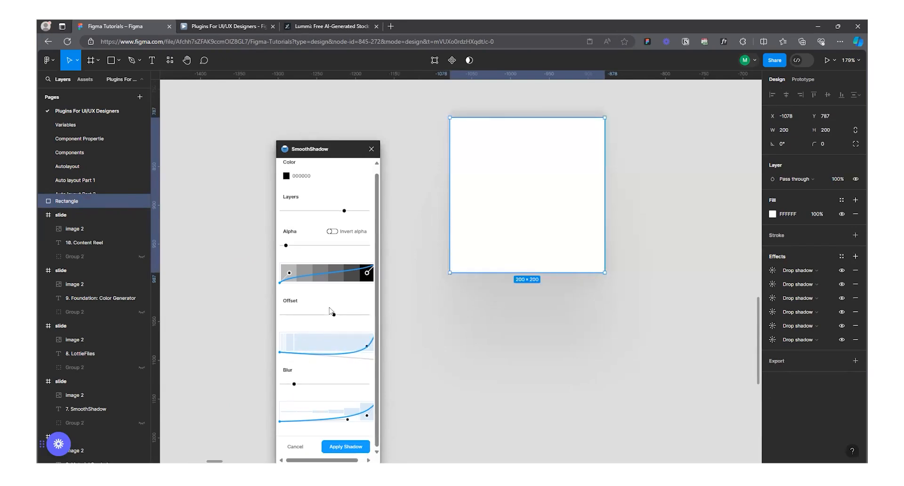
drag(349, 421, 311, 415)
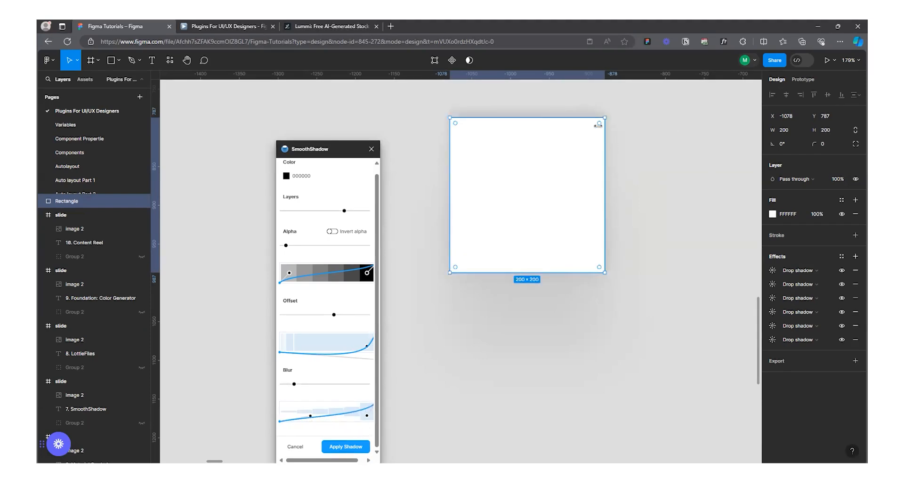
Round the rectangle's corners to a radius of 100 and move the resulting circle to about X -1047, Y 807.
drag(590, 143, 529, 283)
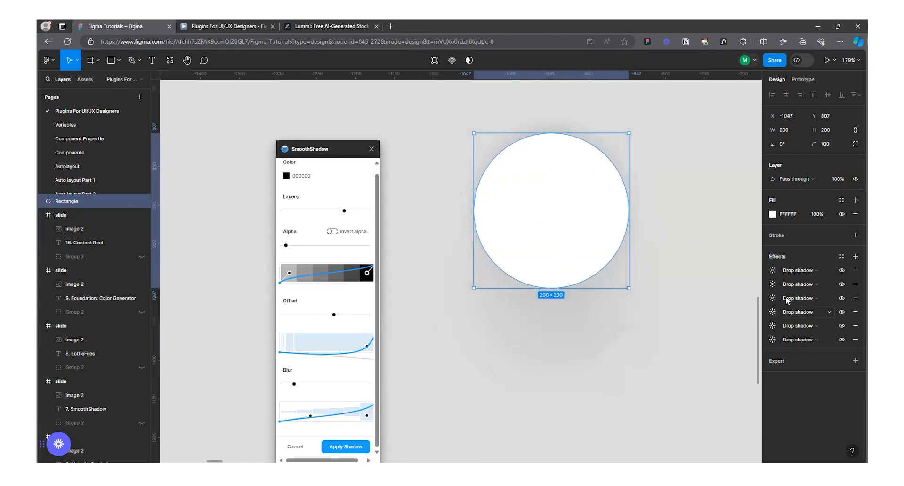
click(662, 209)
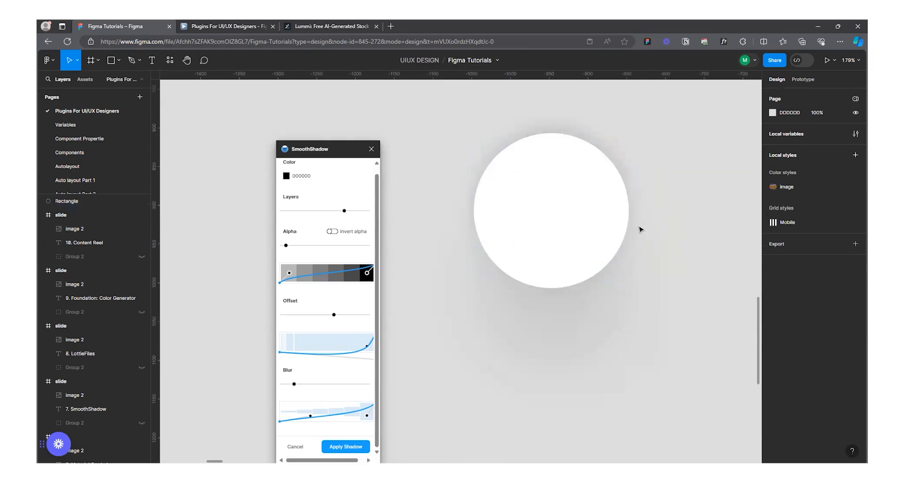
click(604, 232)
Examine the settings of the first and third drop shadows that SmoothShadow added to the circle.
click(772, 271)
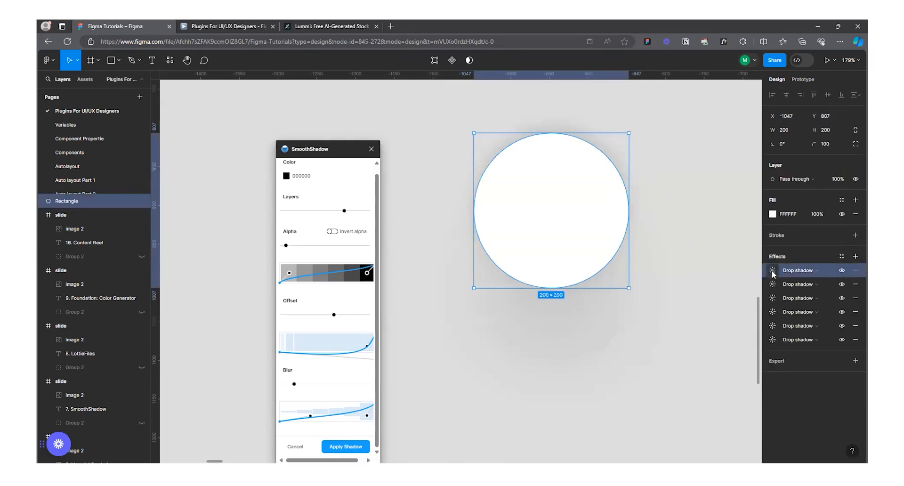
click(771, 271)
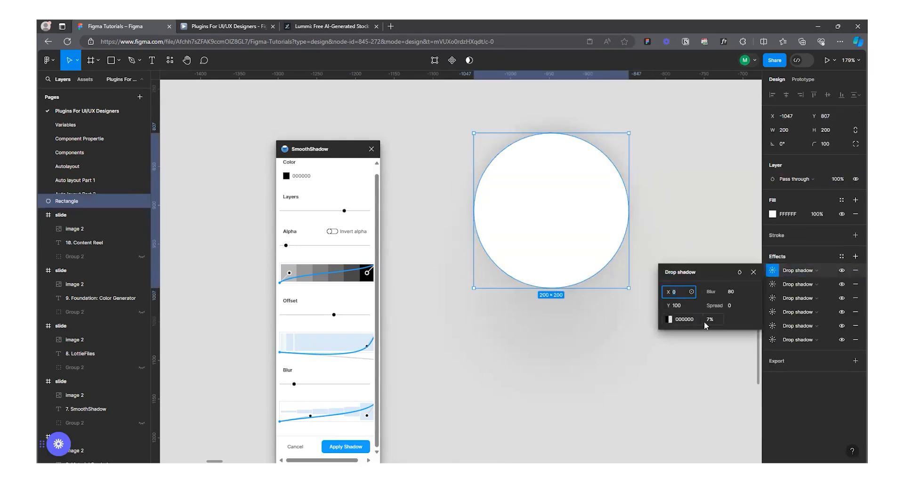
click(754, 272)
click(772, 298)
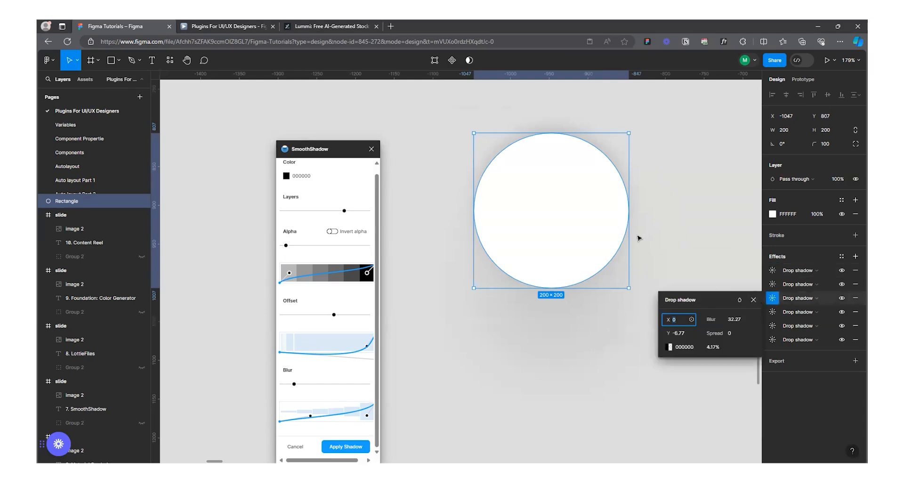
click(753, 300)
click(692, 212)
Close SmoothShadow without applying the shadow and move the circle to about X -1278, Y 785.
click(553, 283)
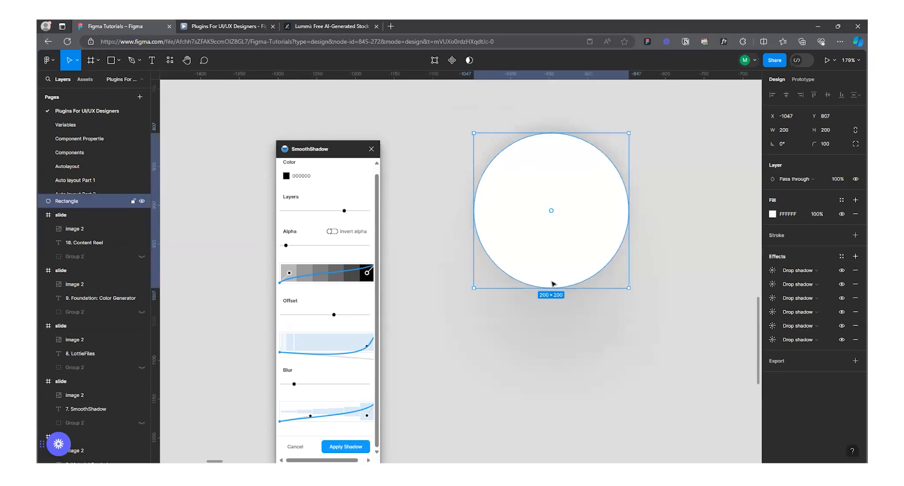
scroll(572, 314, up, 3)
scroll(569, 277, down, 1)
scroll(583, 308, down, 5)
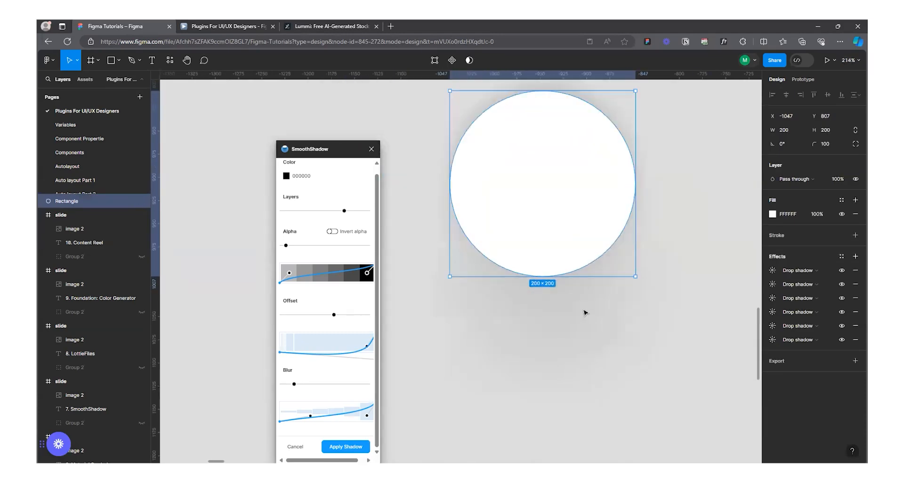
click(372, 150)
drag(573, 242, 439, 229)
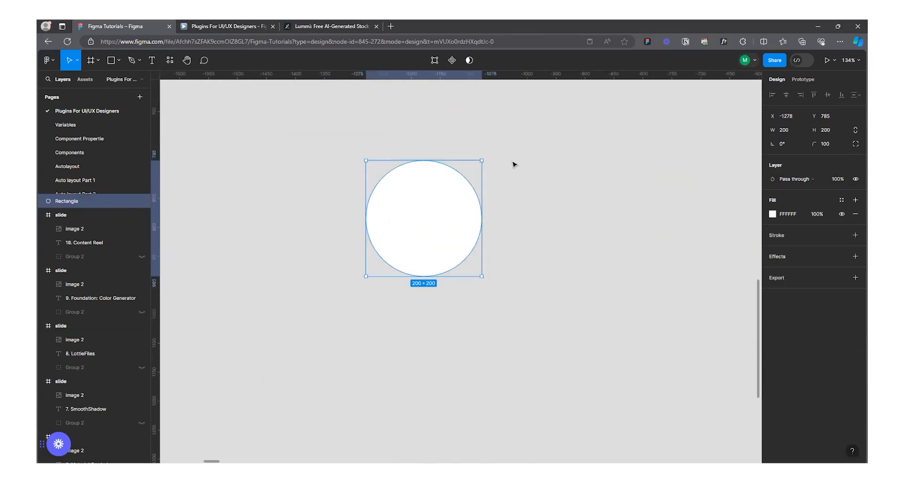
click(539, 149)
click(460, 213)
scroll(490, 194, up, 3)
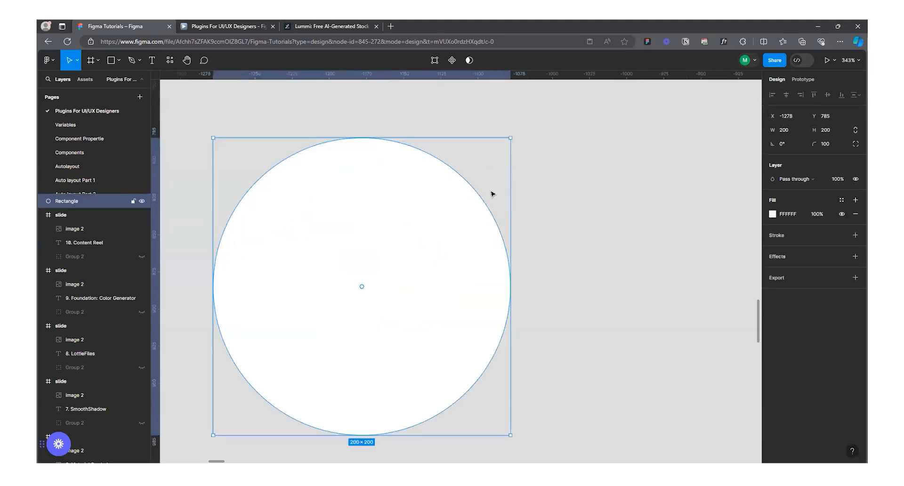
scroll(544, 209, down, 2)
scroll(544, 209, down, 2)
click(574, 250)
click(536, 245)
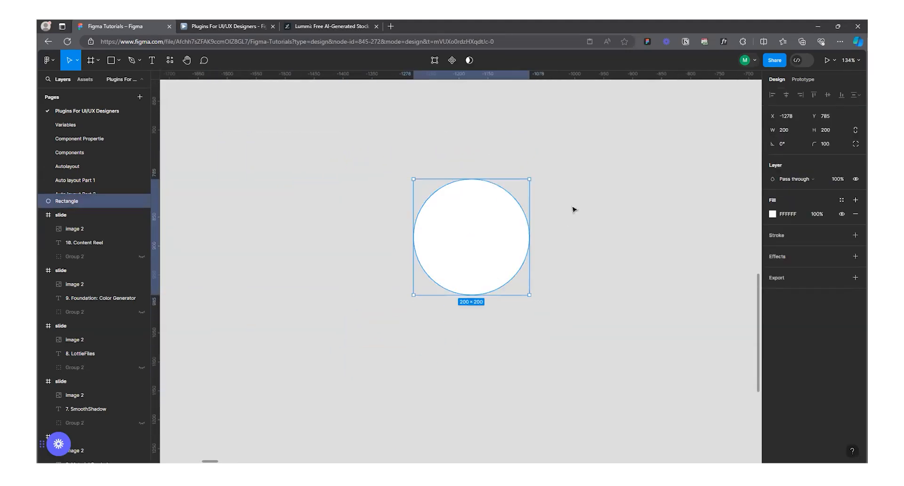
Move the white circle farther from the slides, to about X -1431, Y 788.
scroll(573, 244, down, 3)
click(575, 244)
drag(529, 260, 478, 261)
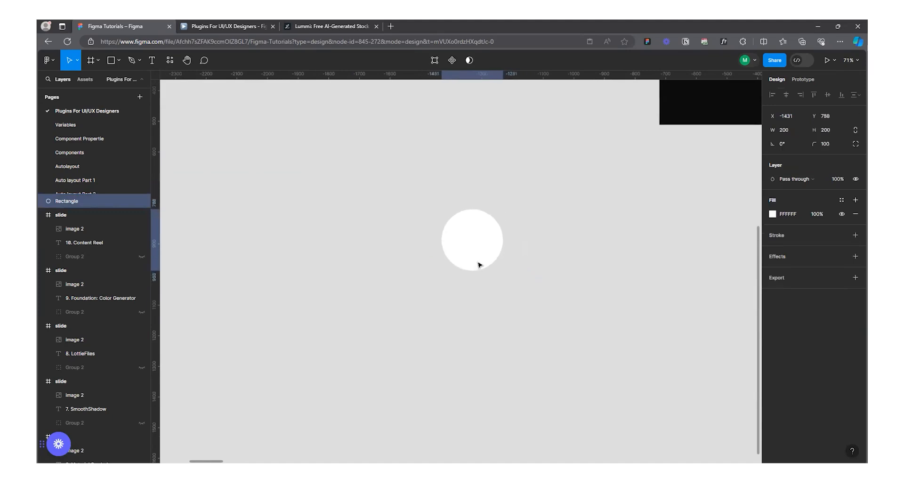
Switch to the plugin presentation and advance it to the LottieFiles slide.
scroll(487, 245, up, 3)
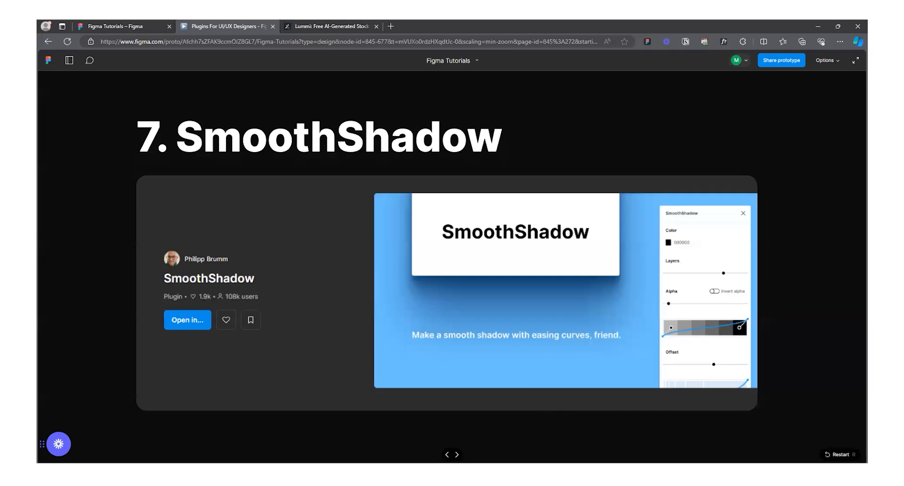
key(Right)
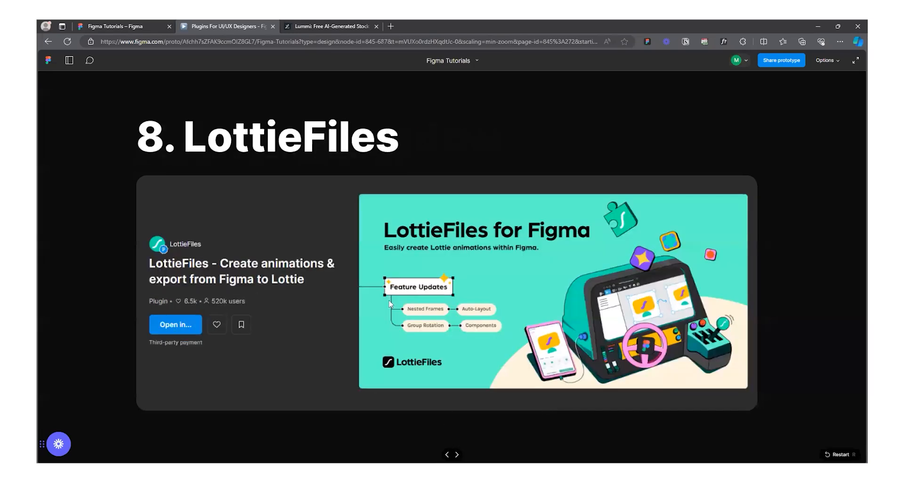
In the Figma Tutorials design file, run LottieFiles from a plugin search for "lottie" and start the account sign-up.
click(122, 23)
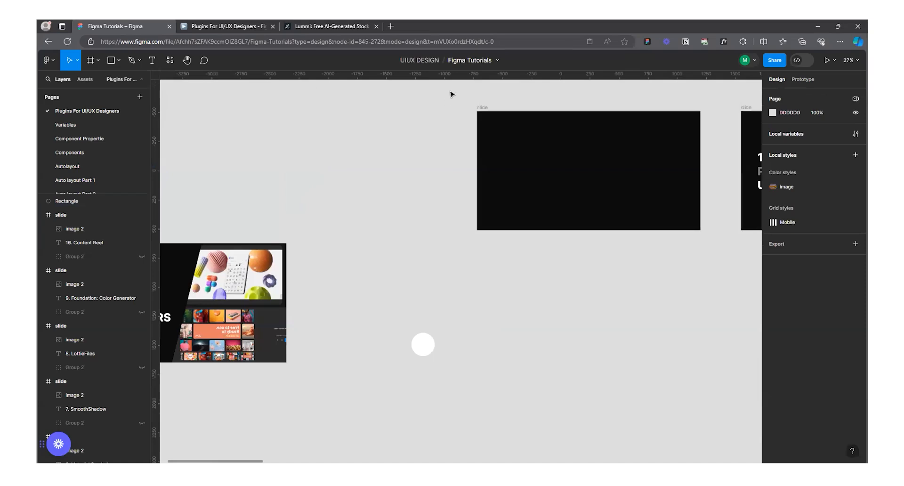
click(170, 61)
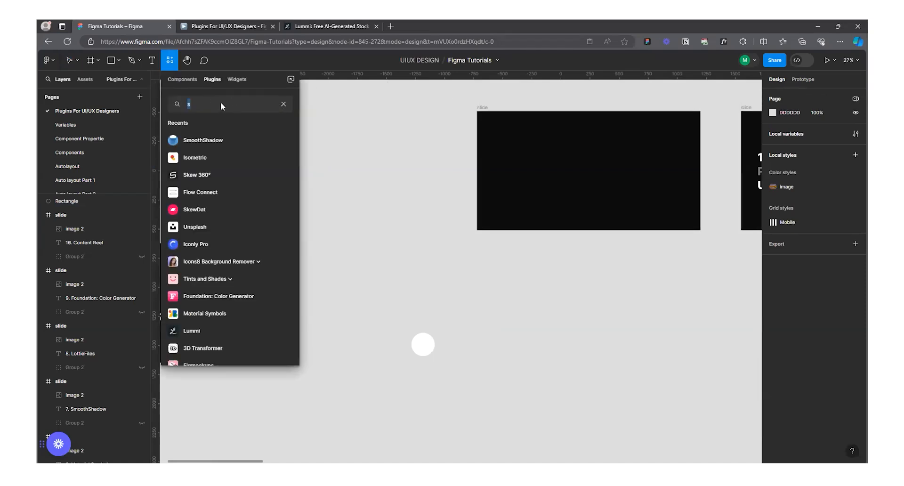
key(BackSpace)
text(lottie)
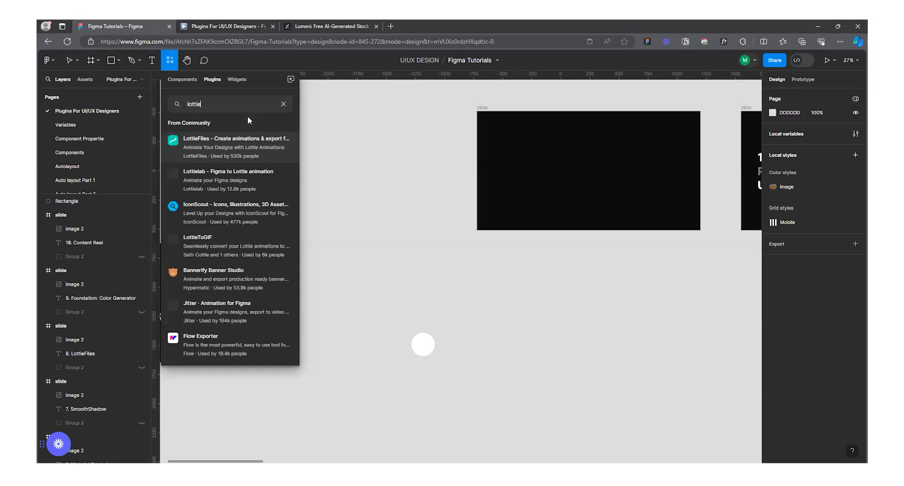
click(282, 147)
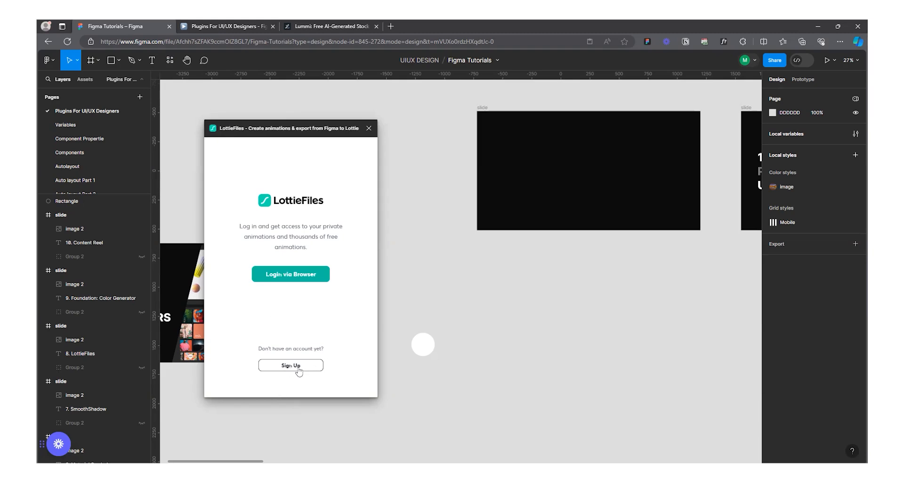
click(290, 365)
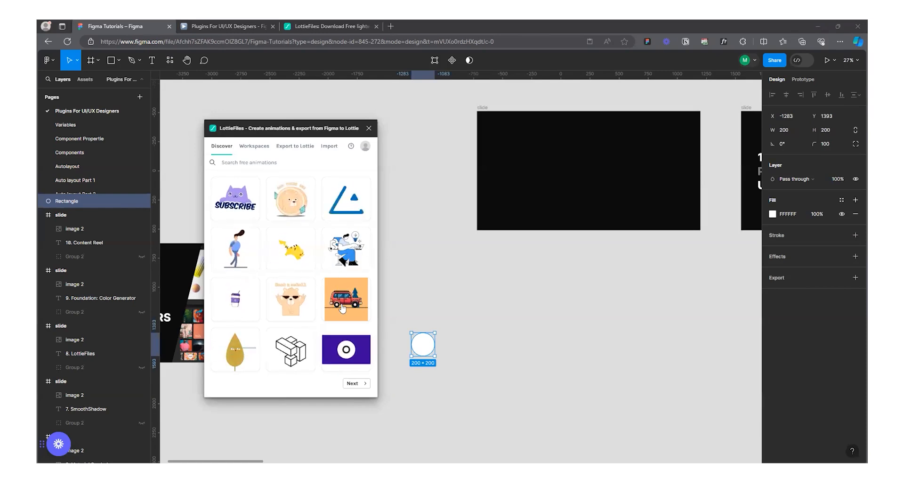
Preview the animation of the seated person with a laptop, try changing its background color, and restore the transparent background.
click(344, 252)
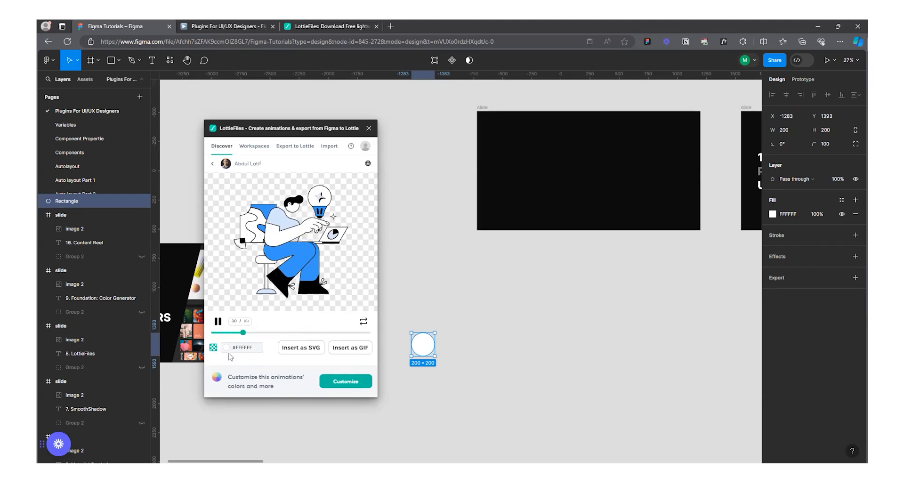
click(227, 348)
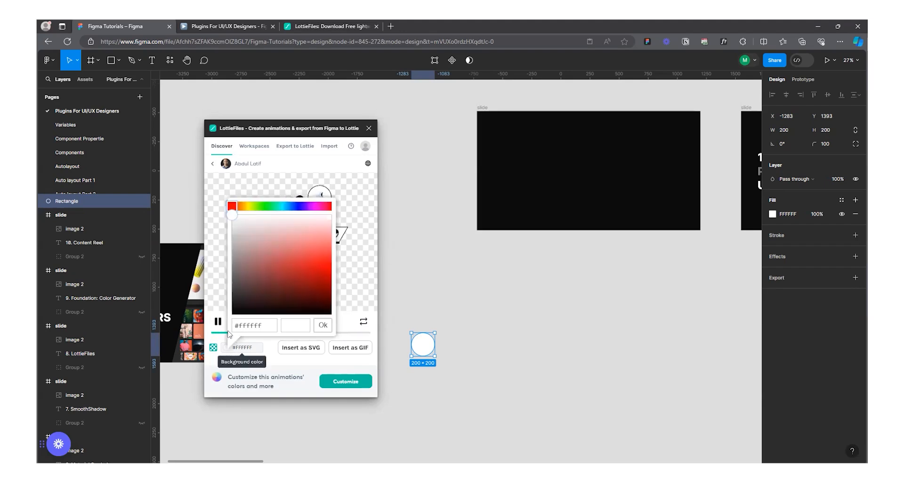
drag(232, 218, 283, 207)
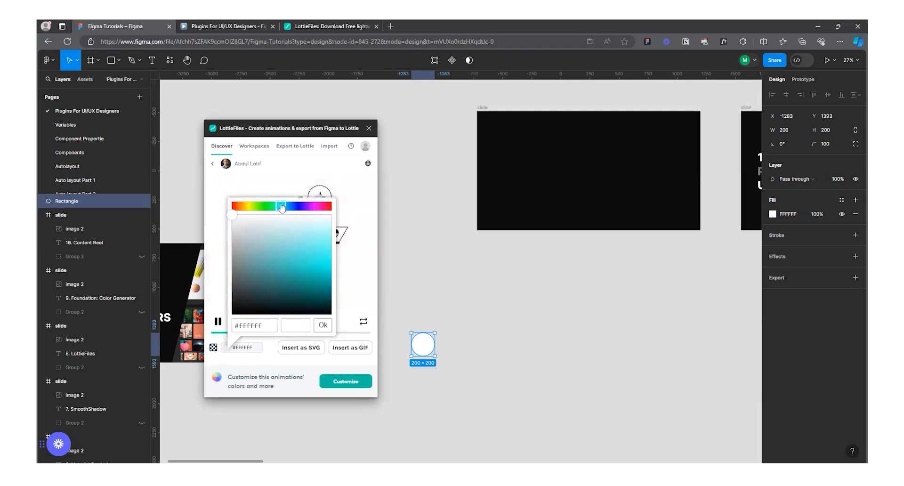
click(365, 202)
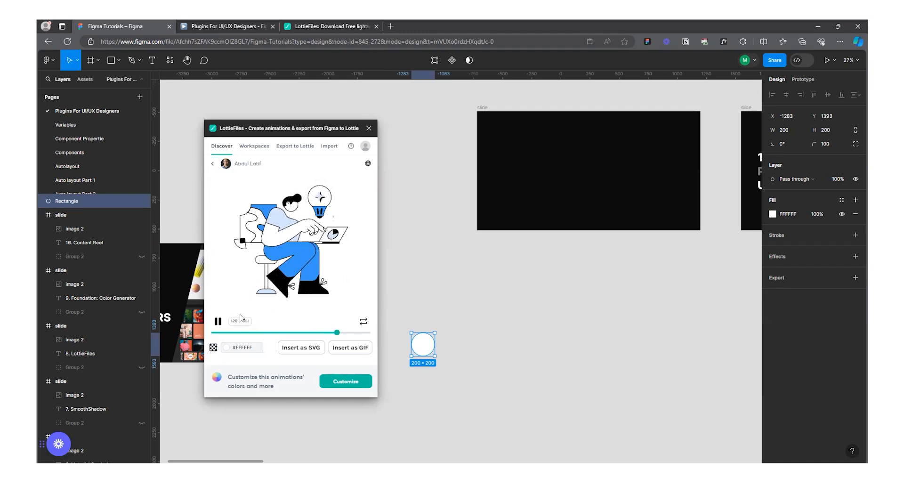
click(213, 348)
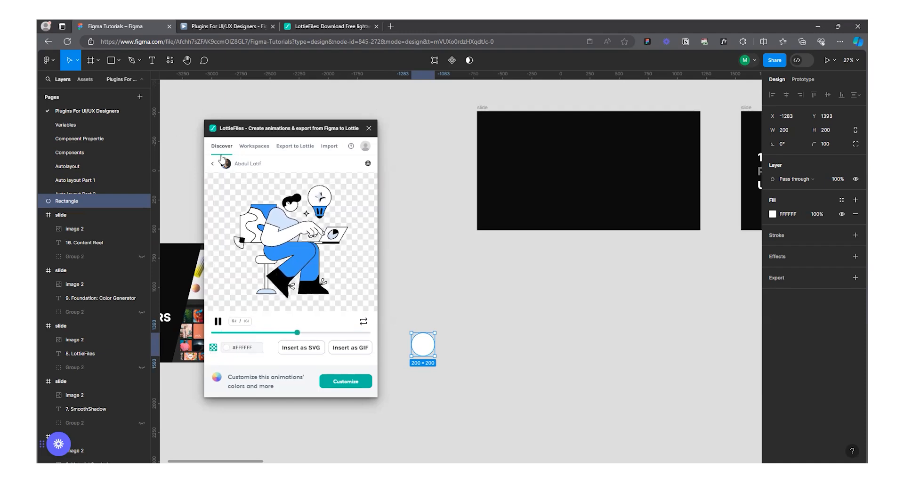
Return to the free animations list, search for "success" and look through the matching animations.
click(213, 166)
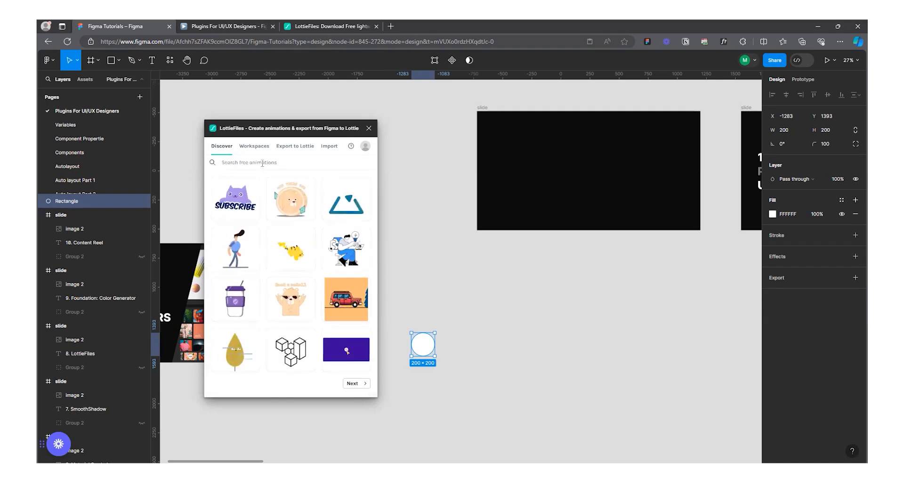
text(suc)
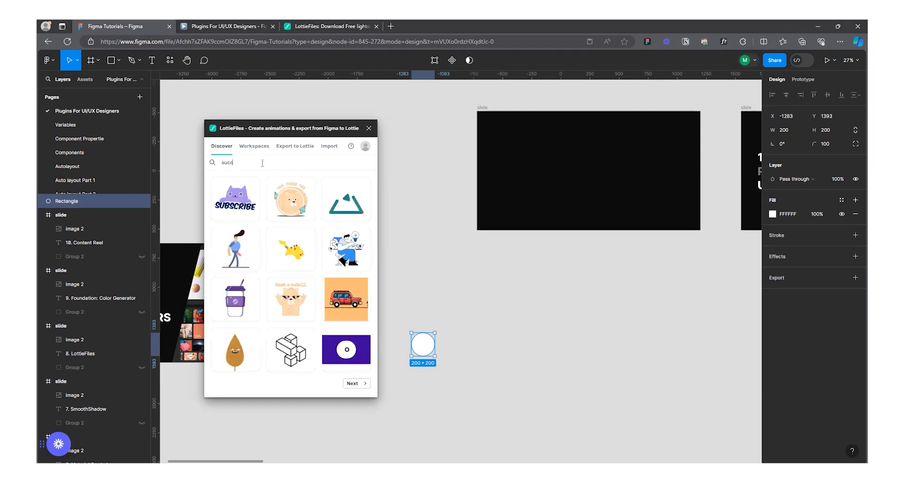
text(cess)
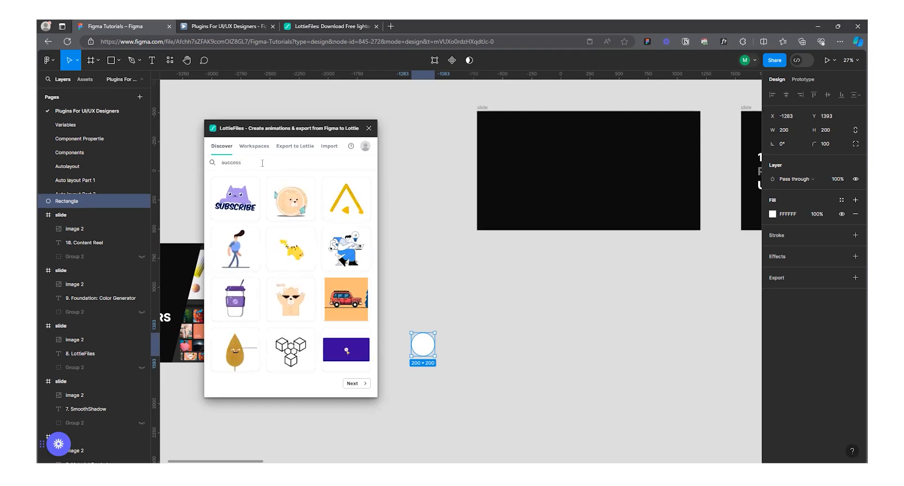
key(Return)
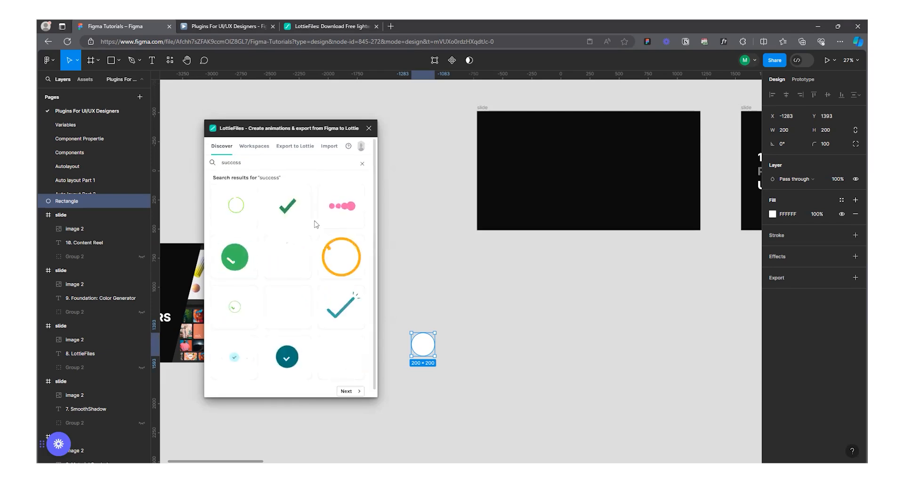
scroll(315, 285, down, 1)
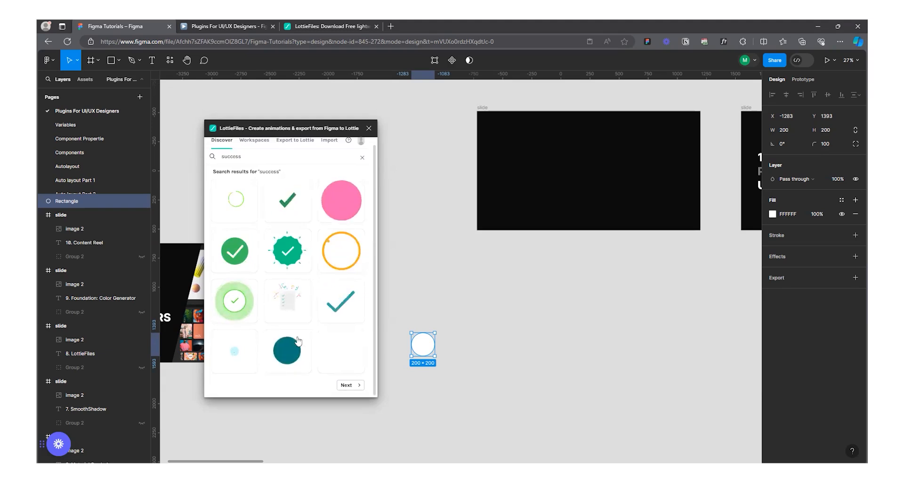
scroll(345, 282, up, 1)
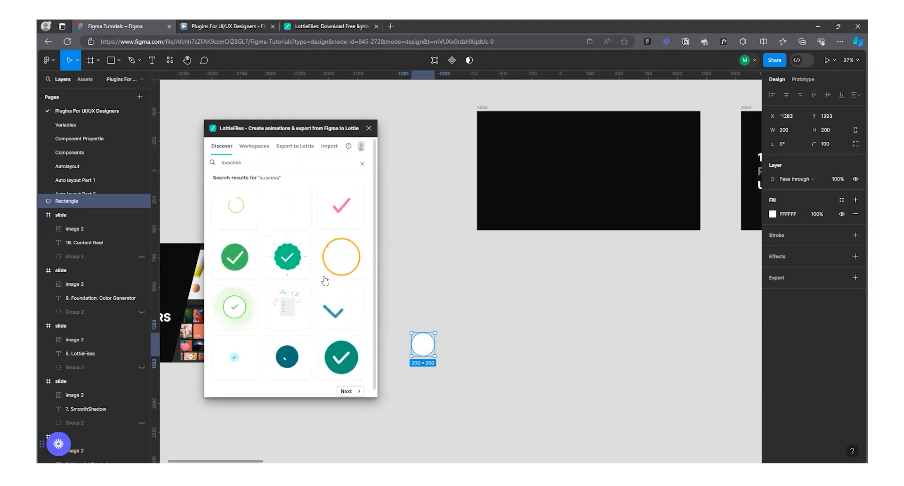
click(348, 146)
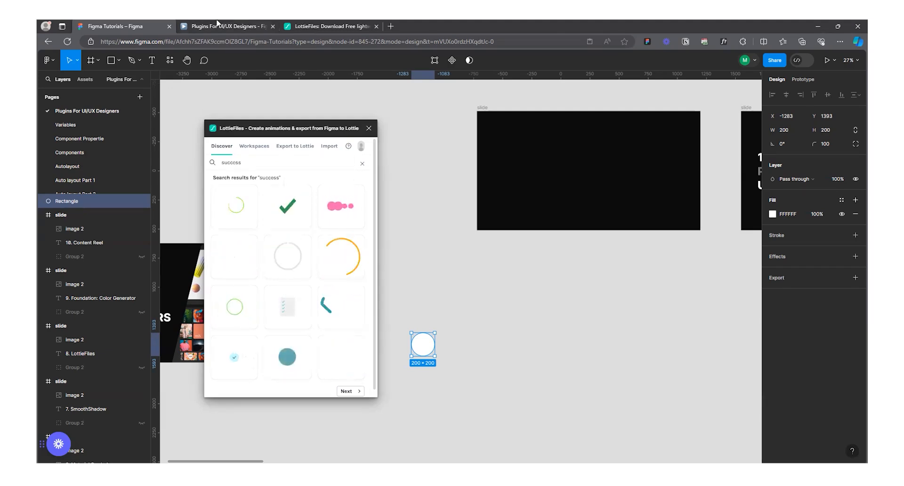
Advance the plugin presentation to the Foundation: Color Generator slide, and return to the design file to close LottieFiles.
click(216, 26)
click(407, 239)
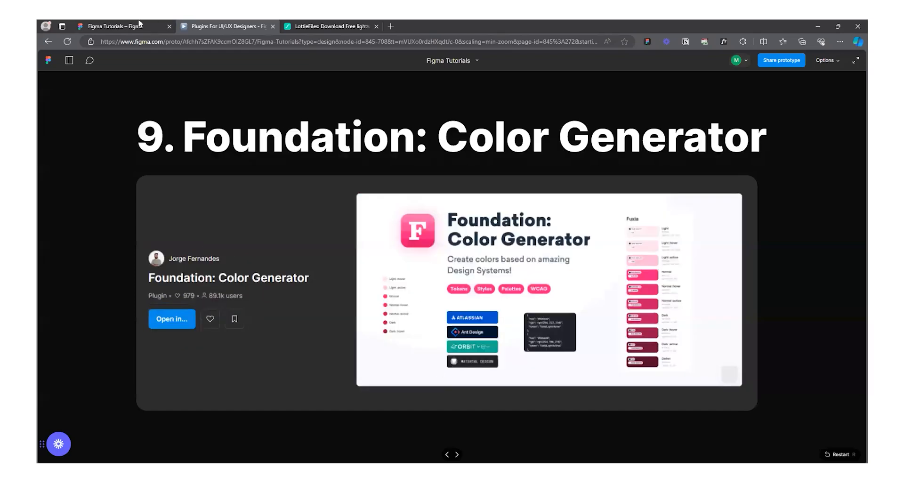
click(140, 24)
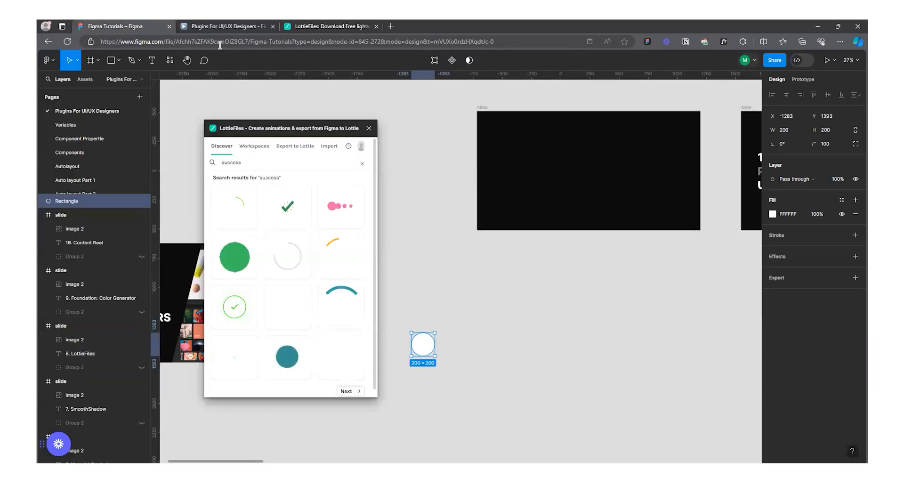
click(369, 128)
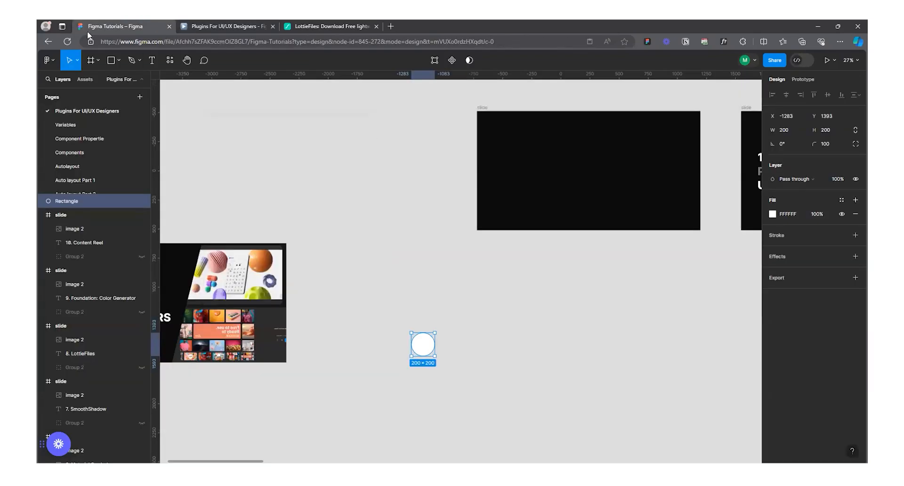
Replace the plugin search with "fou" and run Foundation: Color Generator.
click(170, 65)
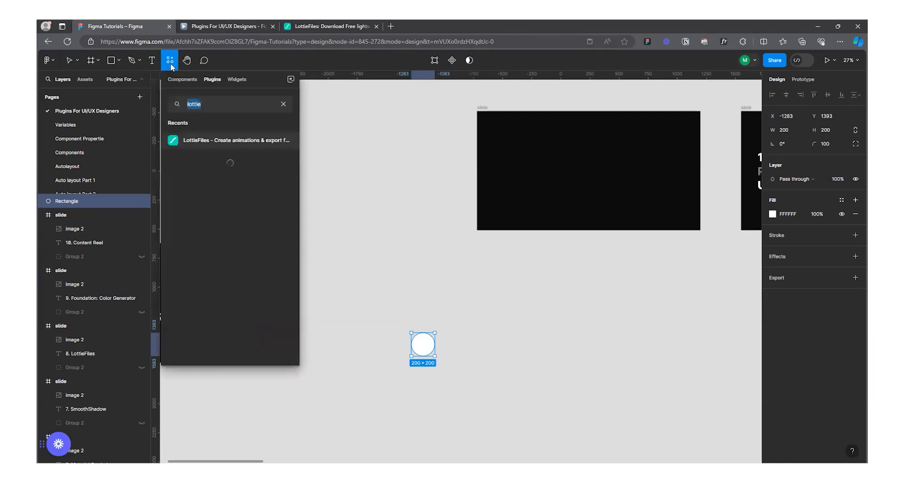
click(283, 103)
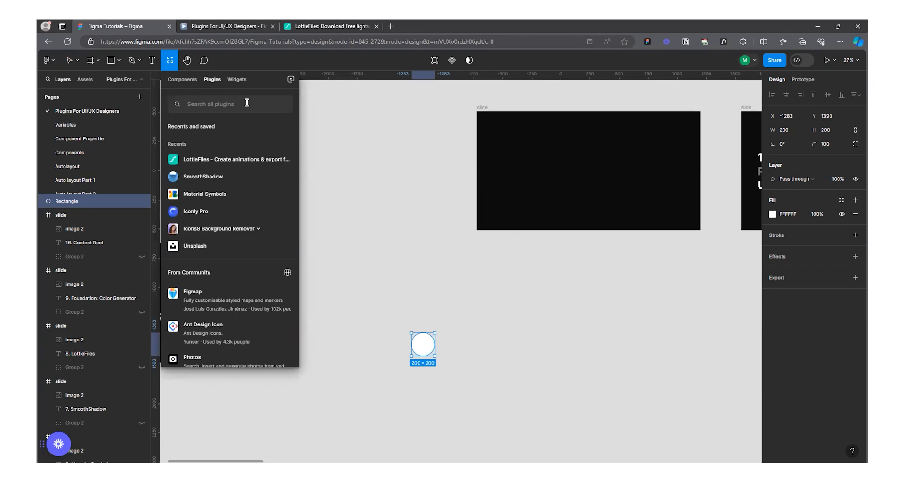
text(fou)
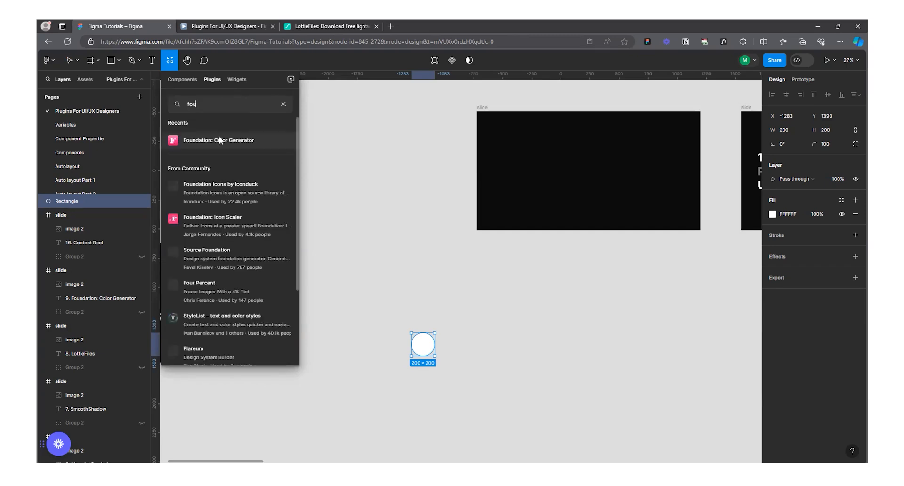
key(Escape)
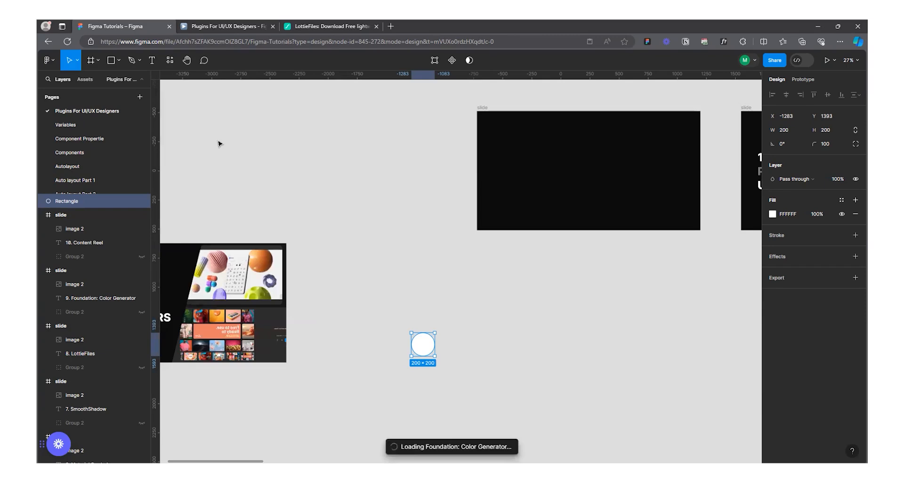
Move the white circle to about X -1205, Y 1173 and fill it with the purple document color 9747FF.
drag(424, 349, 433, 325)
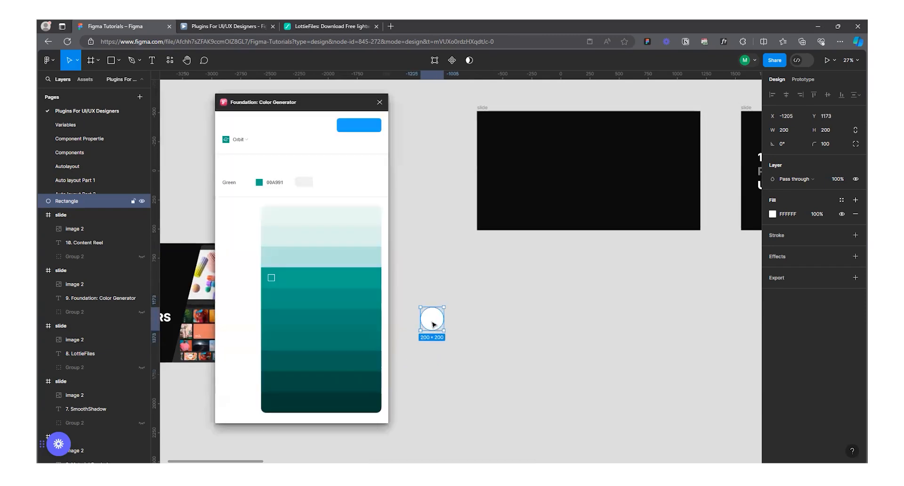
double_click(433, 325)
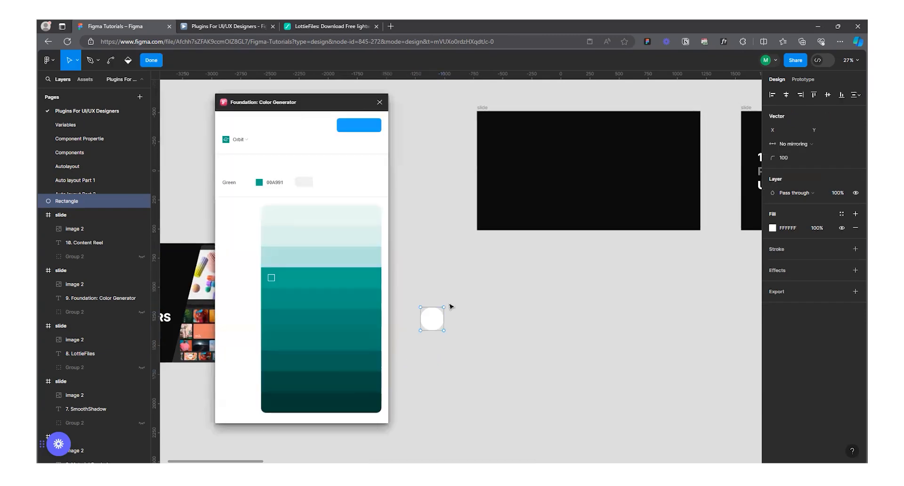
click(773, 228)
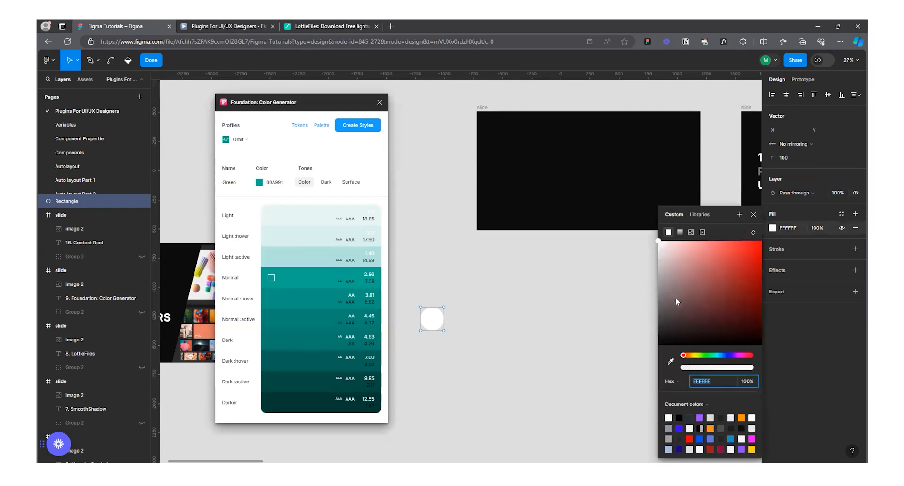
click(700, 417)
click(428, 321)
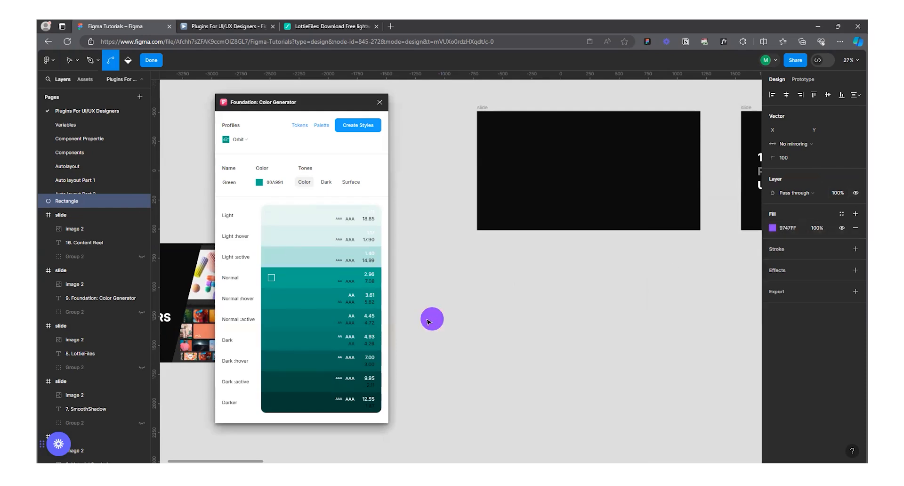
scroll(428, 321, up, 2)
key(Escape)
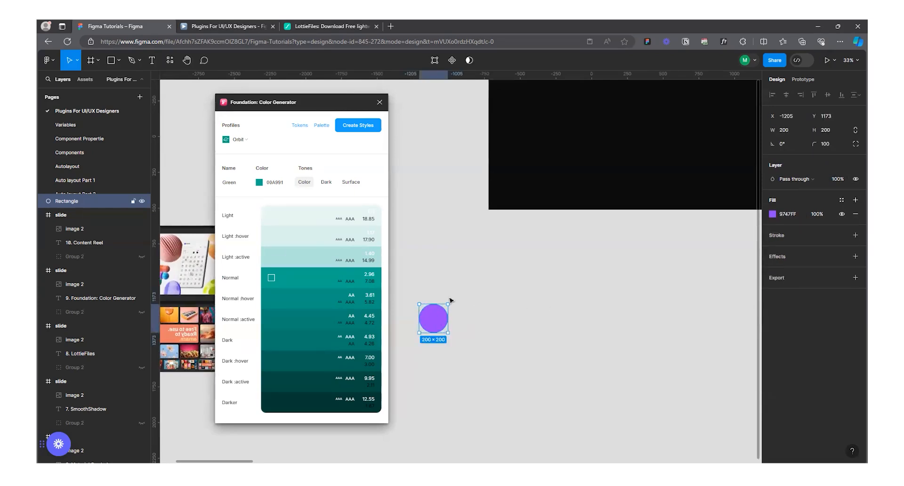
Reposition the purple circle beside the color generator, at about X -1214, Y 730.
drag(435, 316, 462, 284)
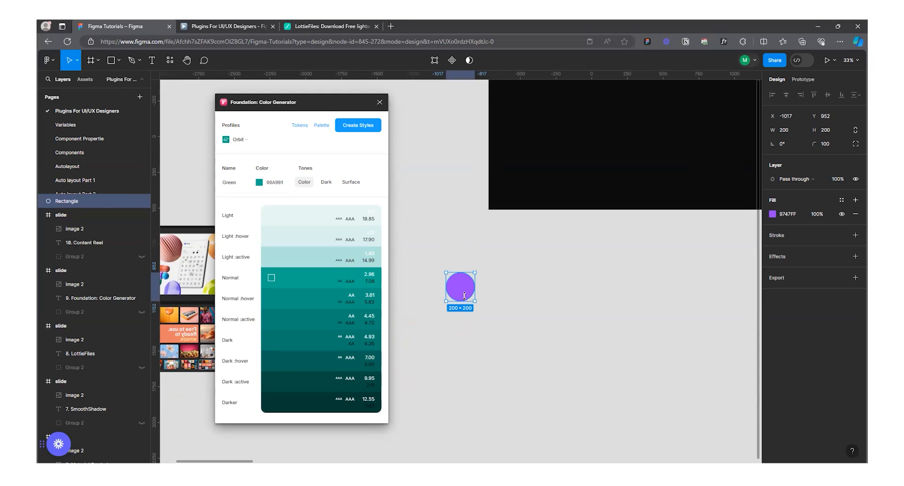
drag(459, 287, 432, 224)
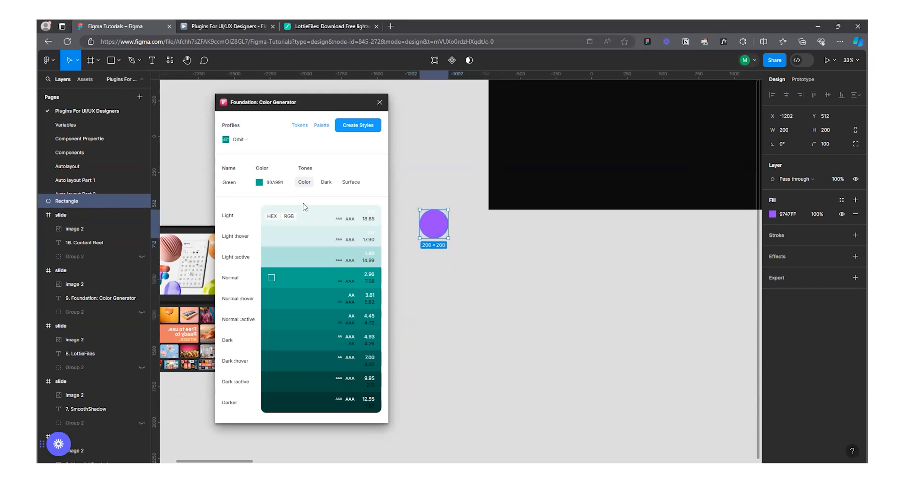
drag(438, 228, 436, 259)
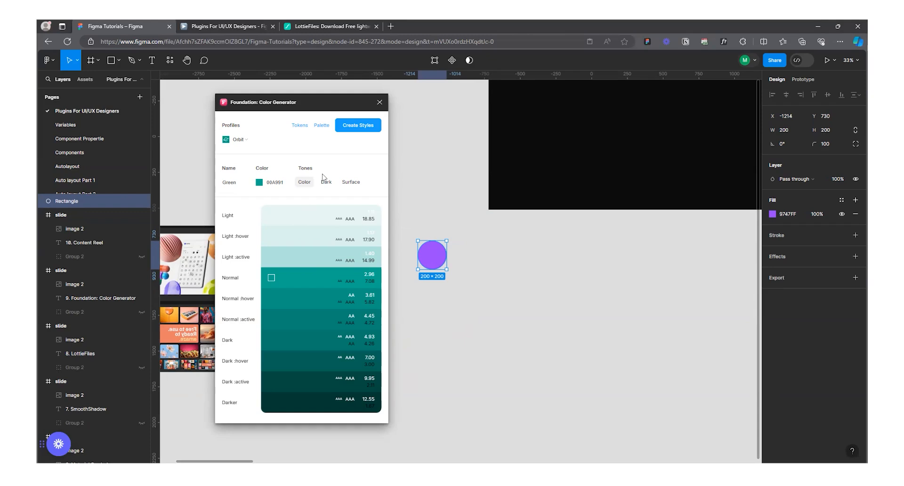
Set the color generator's profile to Material and examine its shade labels from purple-50 to purple-900.
click(258, 144)
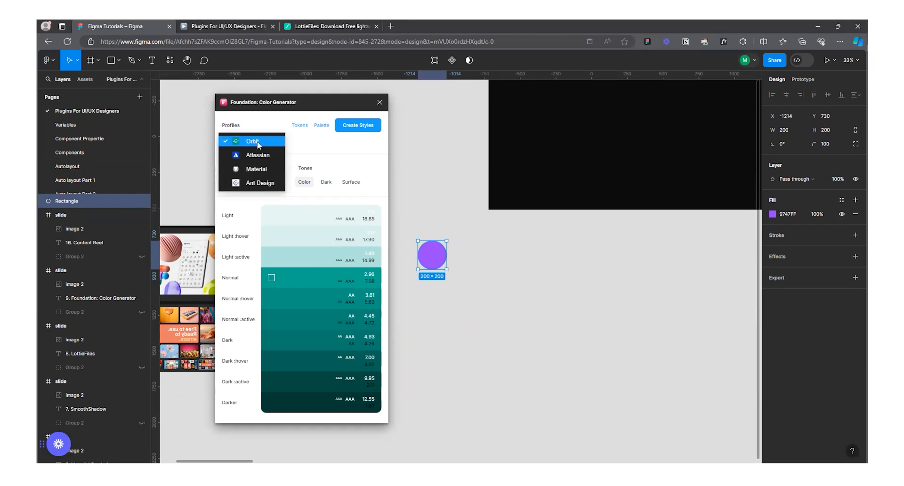
click(258, 171)
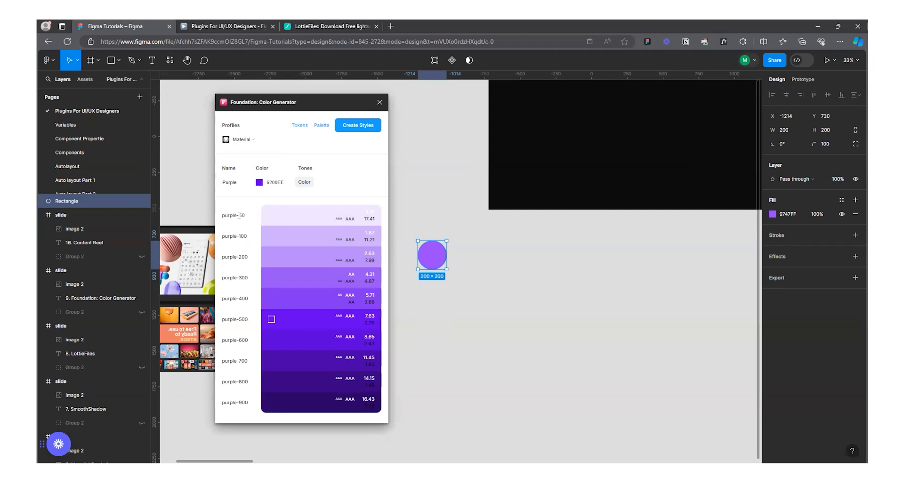
drag(239, 404, 244, 404)
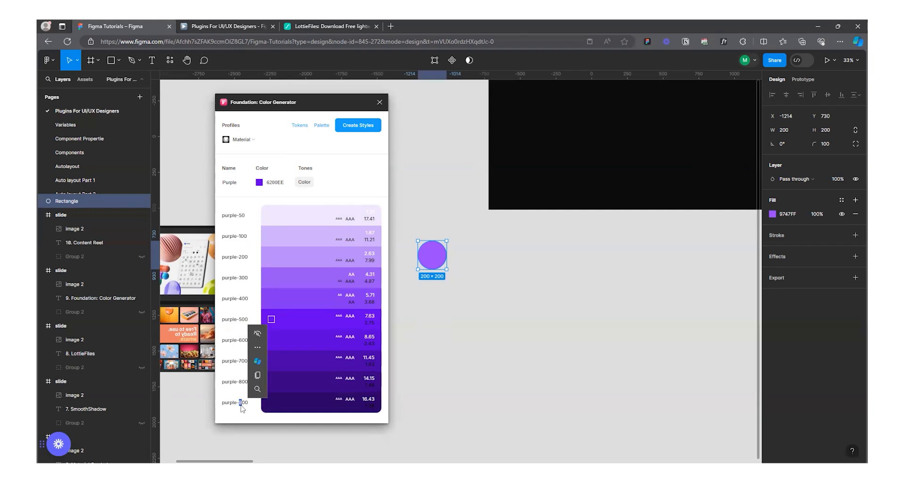
Set the color generator's base color to 9747FF and name the palette Primary.
click(240, 403)
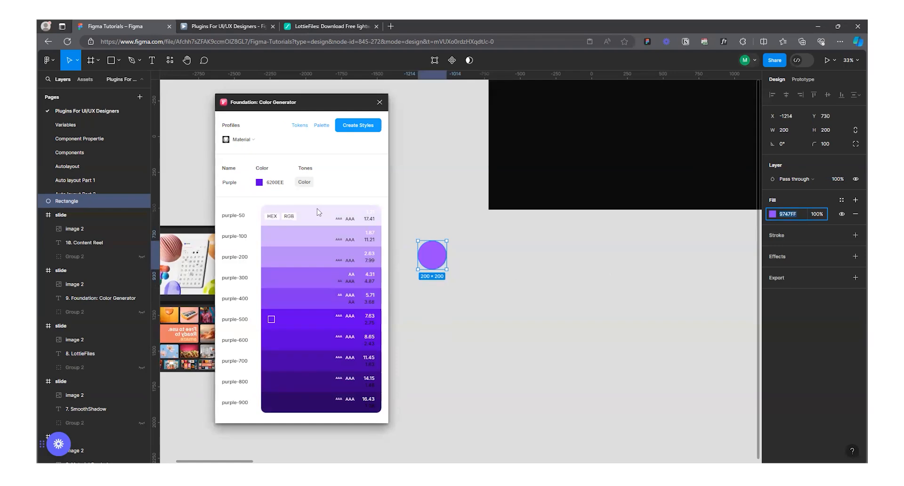
click(286, 181)
text(9747FF)
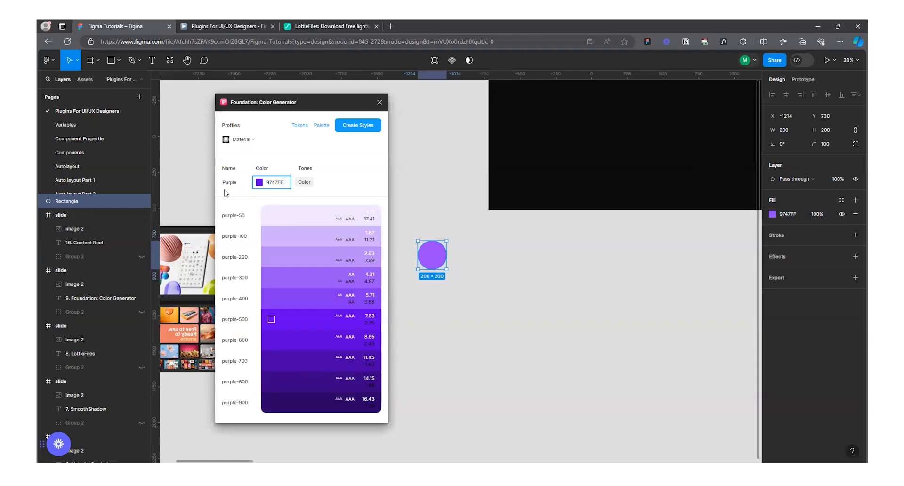
double_click(228, 183)
text(Blue)
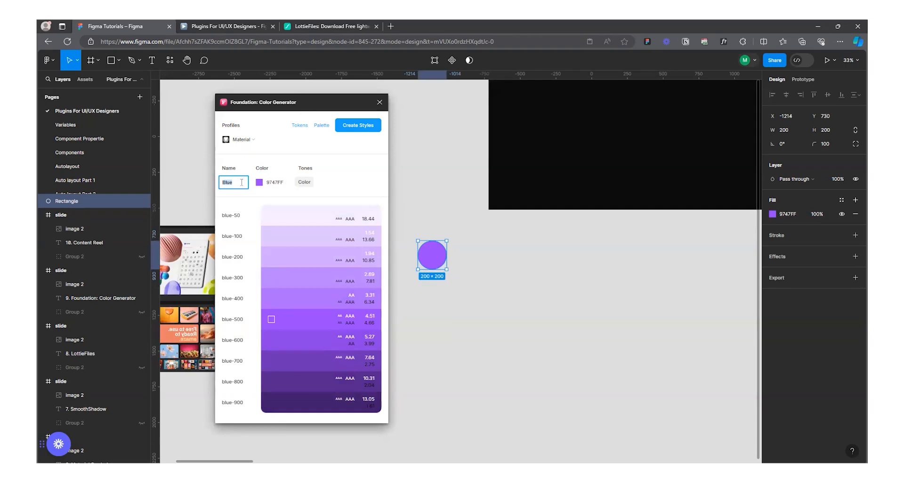
text(Prima)
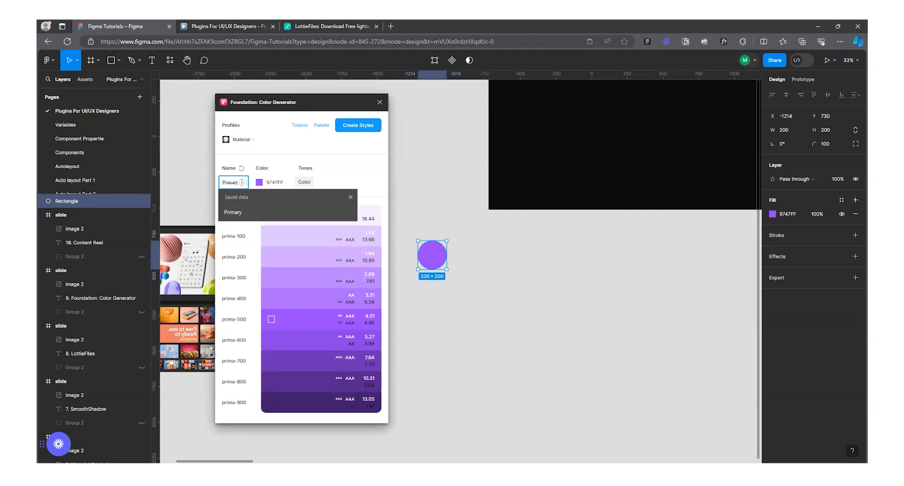
text(ry)
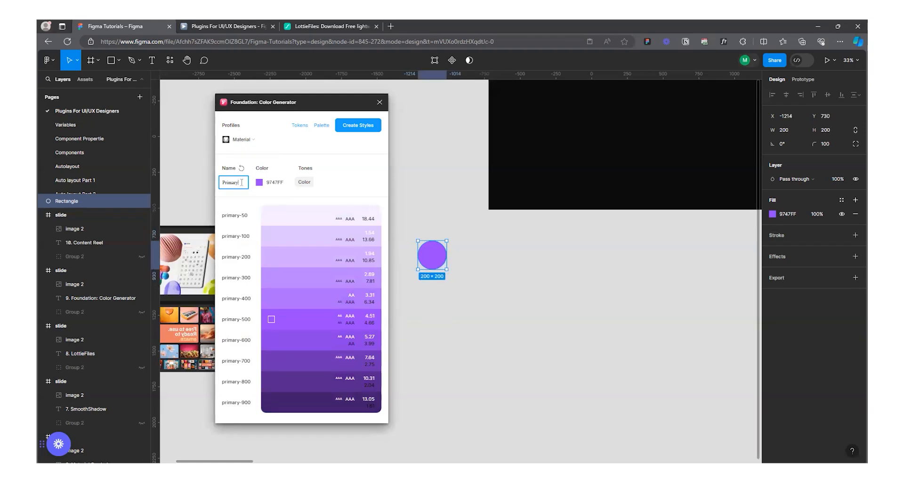
click(359, 191)
Examine the tokens, orange and grey color variables available in the libraries for the purple circle's fill.
click(840, 199)
scroll(702, 316, down, 10)
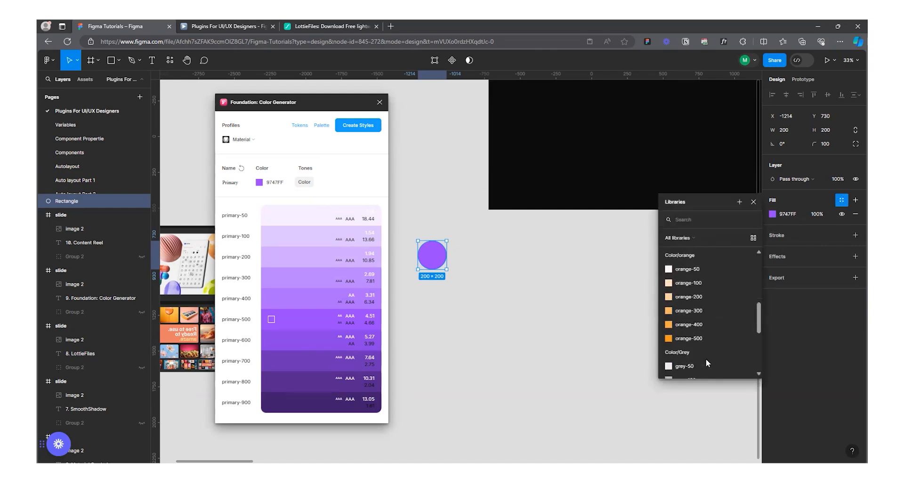
scroll(704, 374, down, 3)
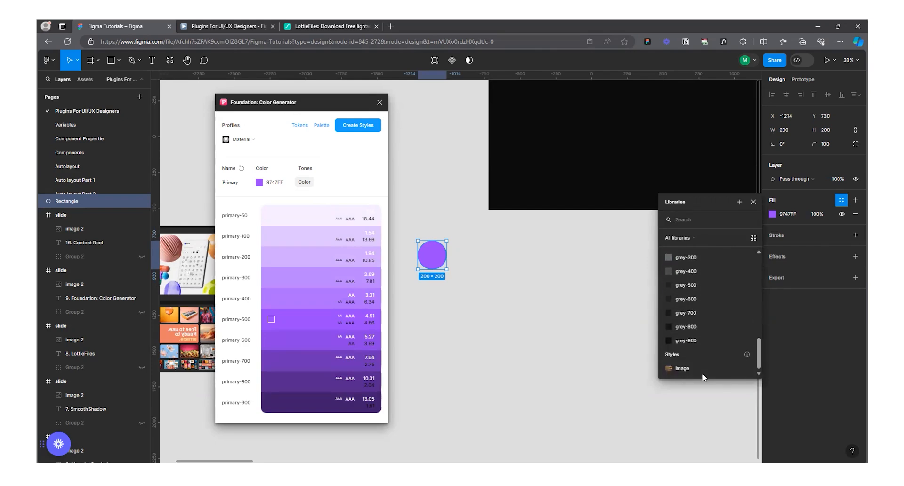
scroll(702, 301, up, 15)
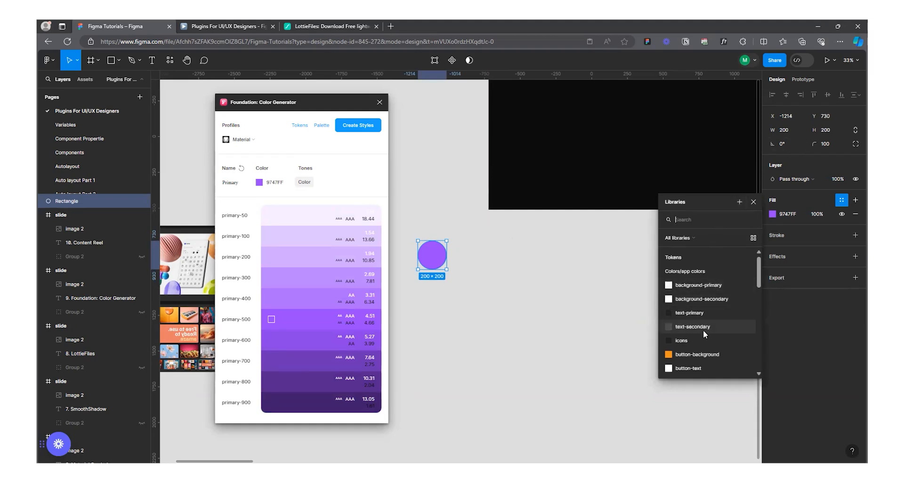
scroll(703, 333, down, 6)
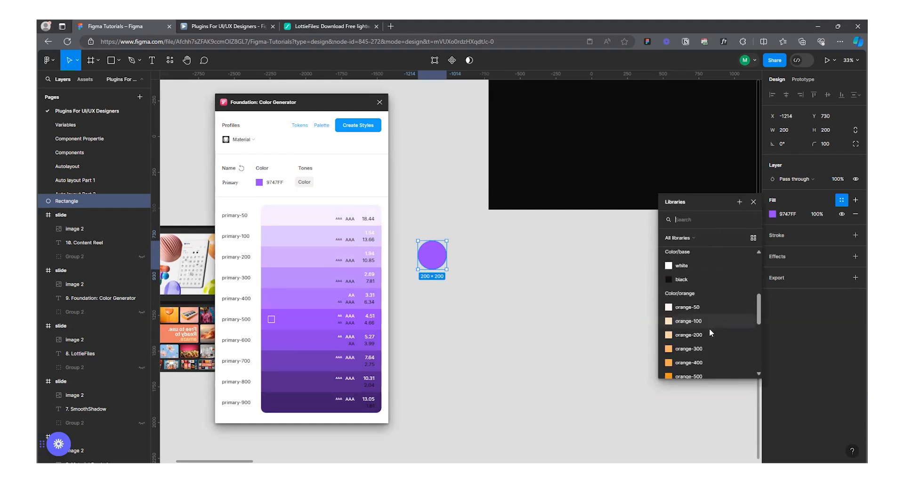
click(495, 265)
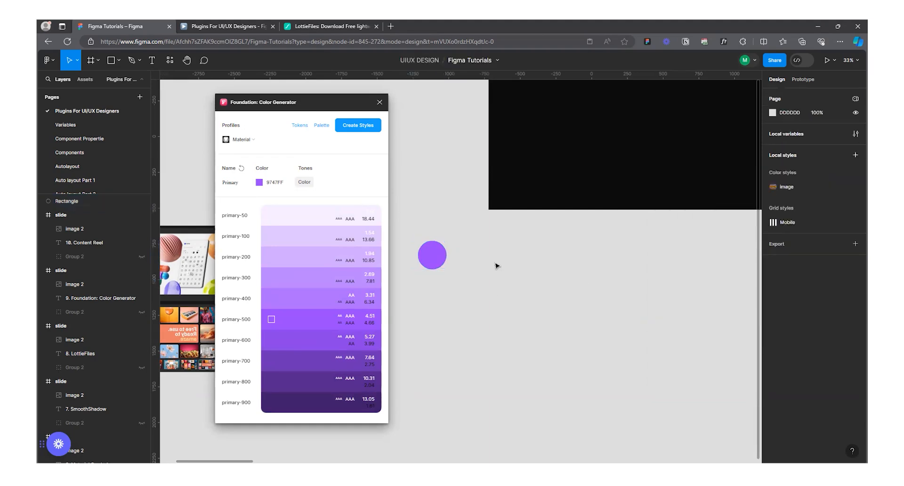
On the Variables page, copy the first and second screens from the Light mode section into the Dark mode section.
click(73, 123)
scroll(610, 297, down, 5)
scroll(423, 282, up, 4)
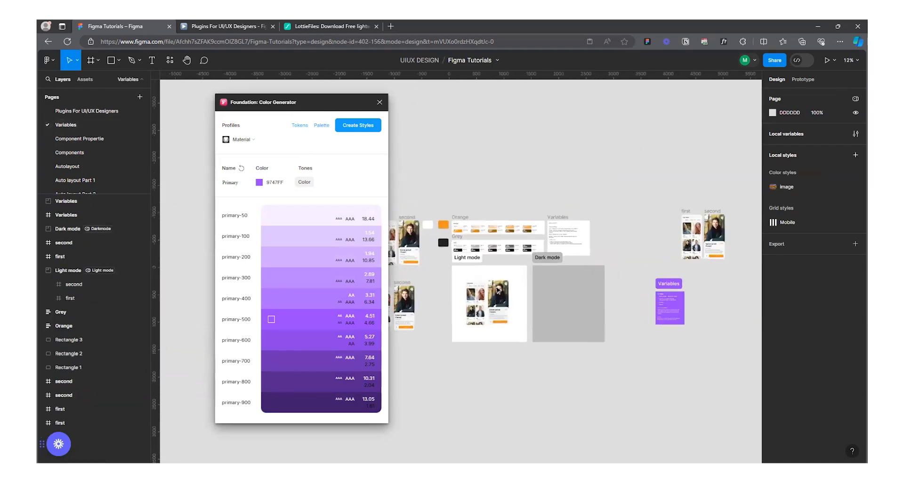
scroll(565, 282, up, 2)
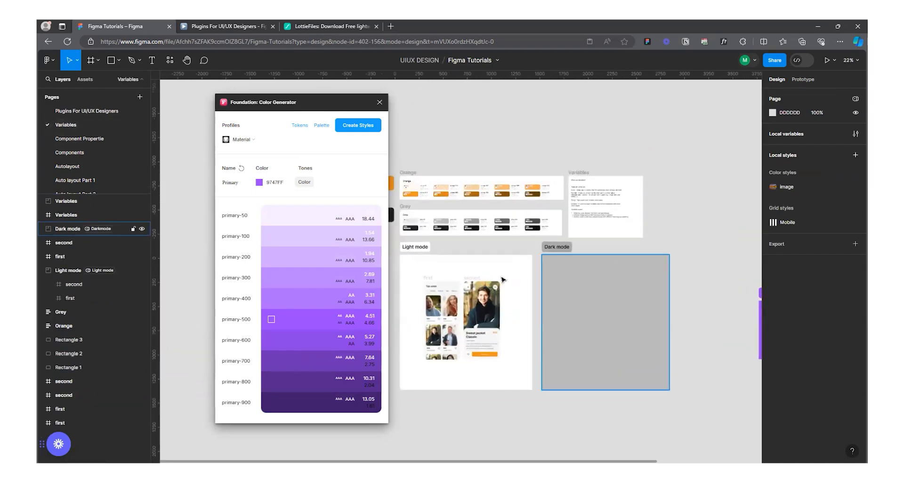
click(429, 277)
shift+click(471, 278)
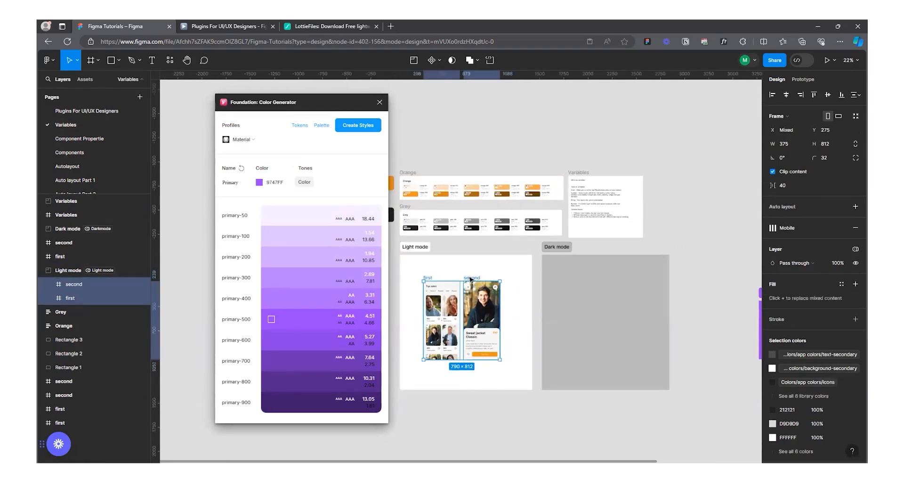
drag(470, 279, 615, 278)
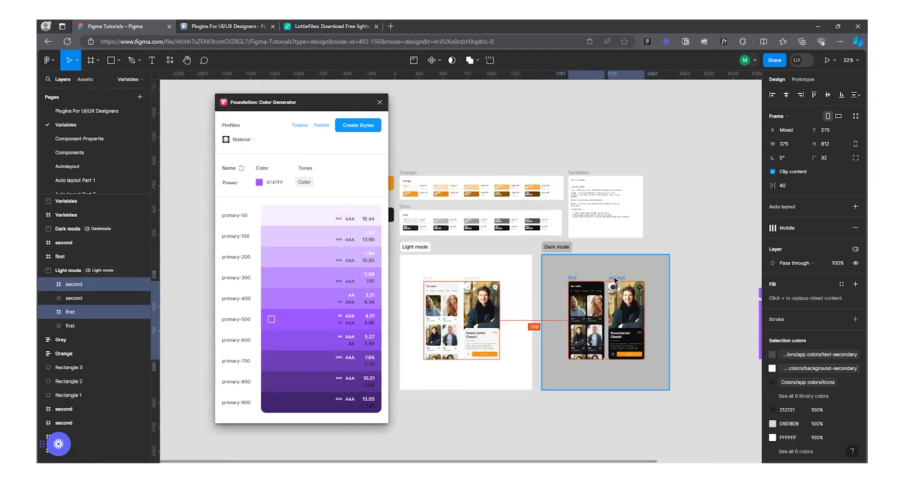
scroll(566, 308, up, 2)
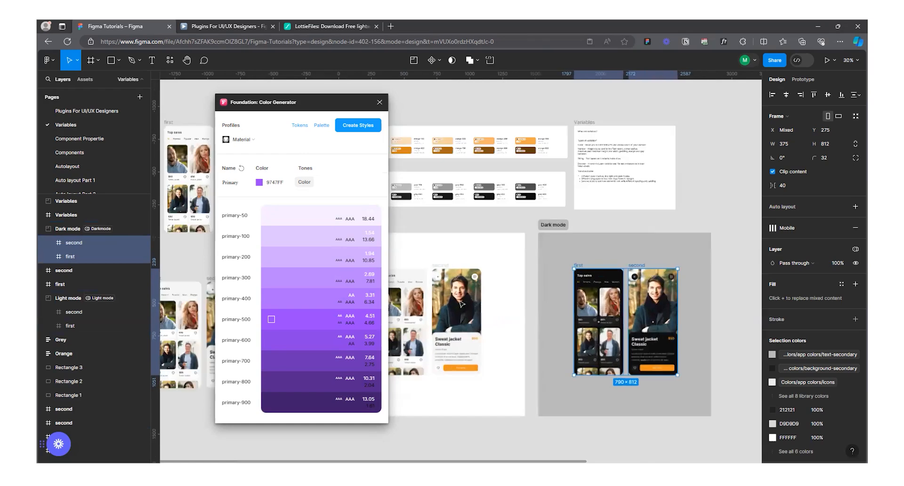
scroll(631, 297, down, 2)
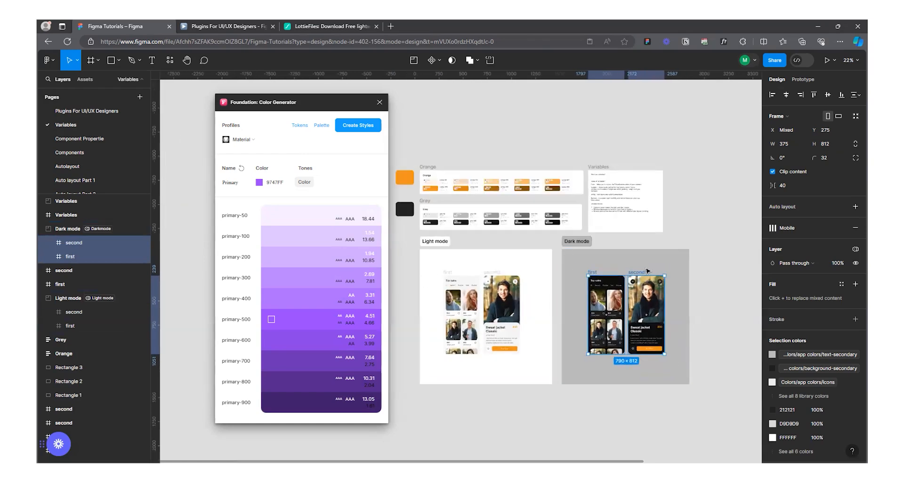
Place the two screen copies in the Dark mode section again and delete them.
key(ctrl+z)
drag(494, 271, 636, 276)
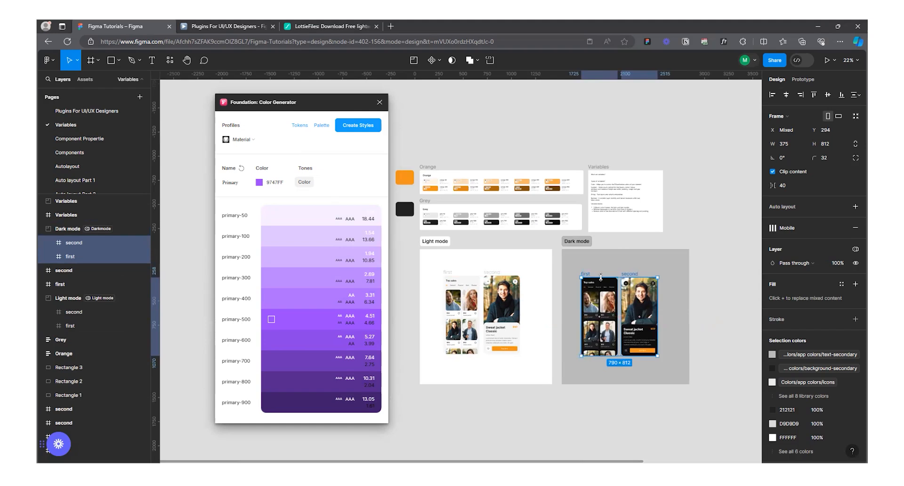
key(Delete)
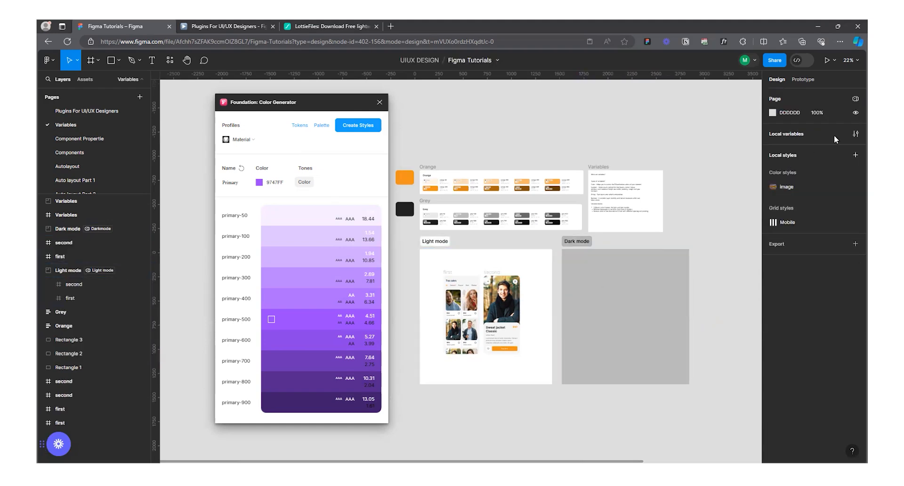
Open the Tokens variable collection, widen it to show both modes, and compare the Light mode and Darkmode color values.
click(855, 133)
scroll(622, 221, down, 3)
scroll(623, 219, up, 3)
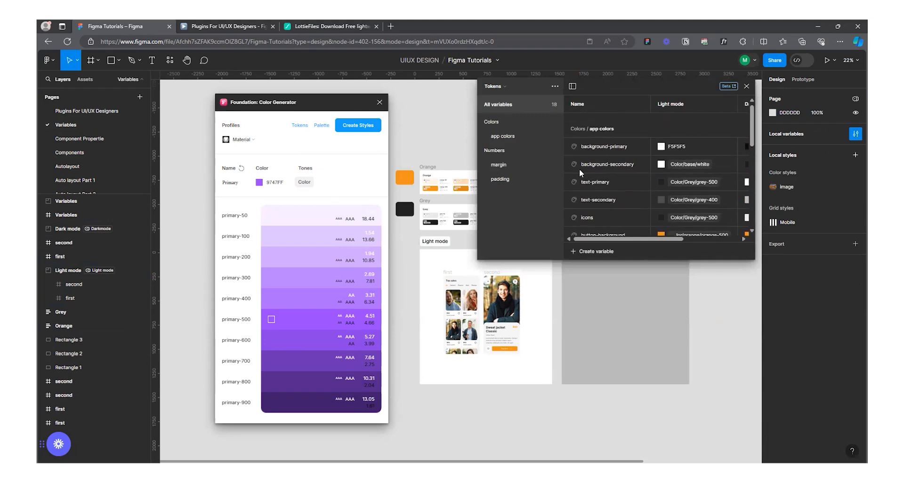
drag(478, 145, 384, 145)
scroll(687, 165, down, 5)
scroll(694, 163, up, 5)
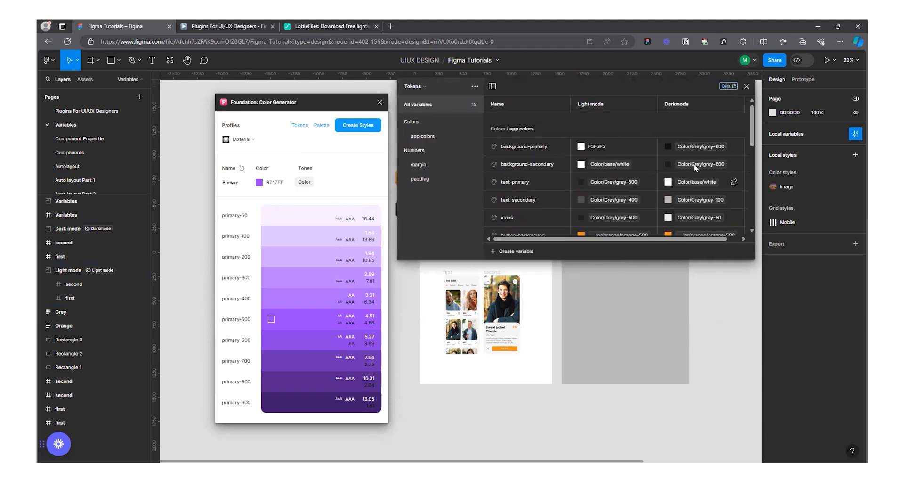
click(746, 85)
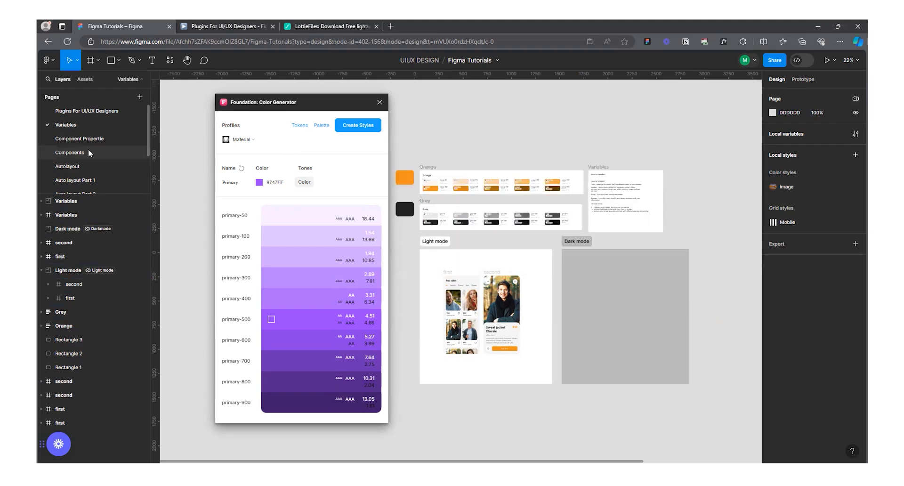
Return to the Plugins For UI/UX Designers page and move the purple circle to about X -1496, Y 775.
click(86, 111)
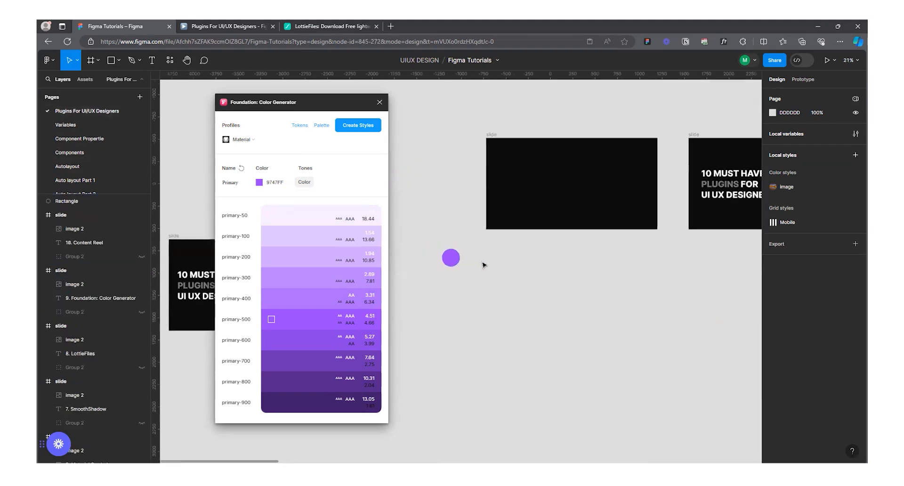
scroll(459, 256, up, 5)
mouse_move(452, 281)
mouse_down()
mouse_move(478, 255)
mouse_move(436, 283)
mouse_up()
click(516, 257)
scroll(499, 290, down, 3)
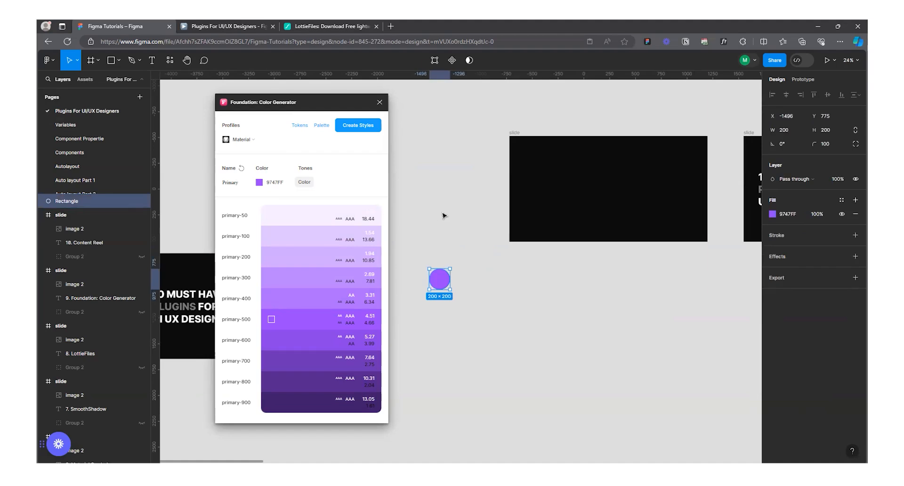
click(441, 218)
Shift the color generator window aside and view the file's local variables.
drag(320, 109, 296, 108)
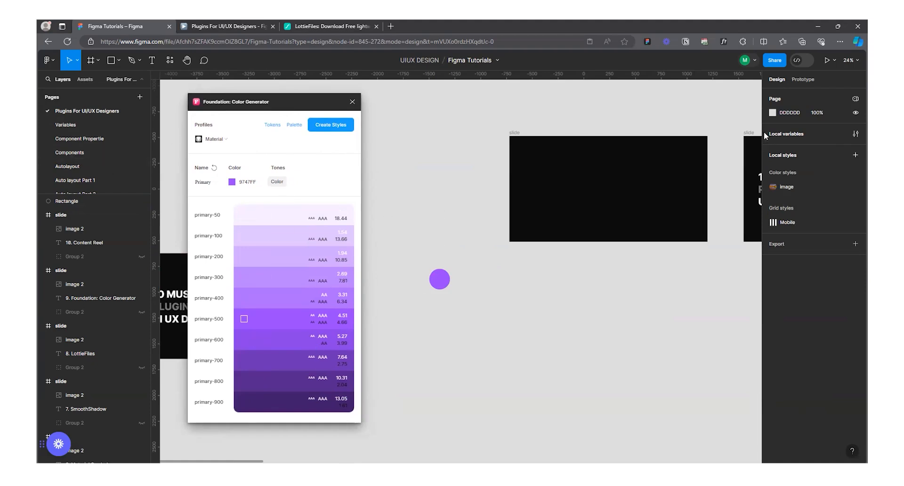
click(855, 134)
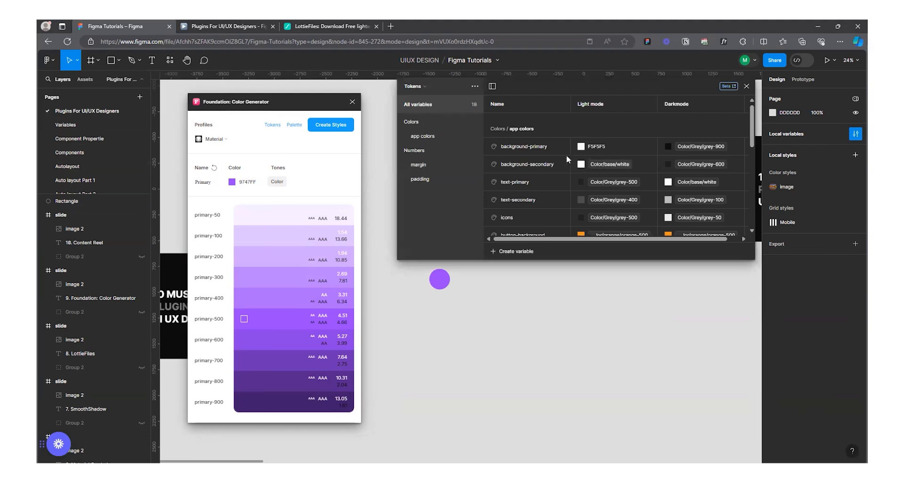
click(745, 86)
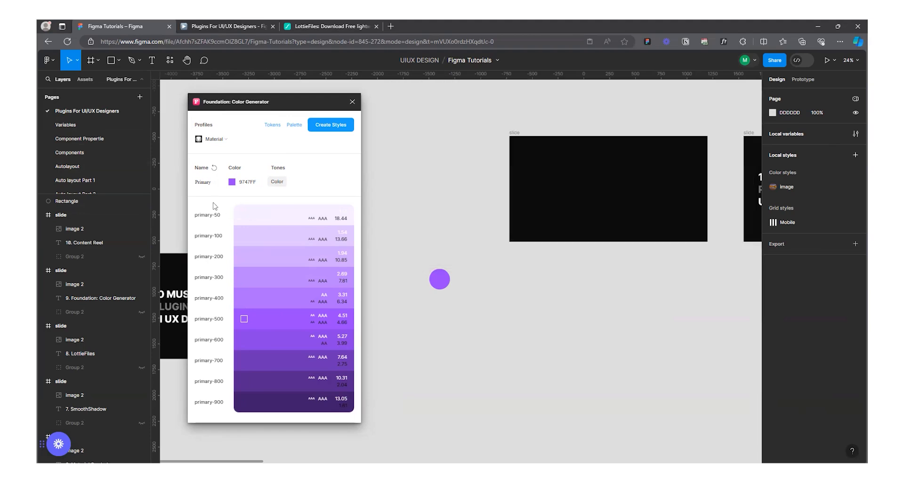
Generate the Primary color palette frame on the canvas and place it beside the purple circle at about X -1120, Y 775.
click(294, 125)
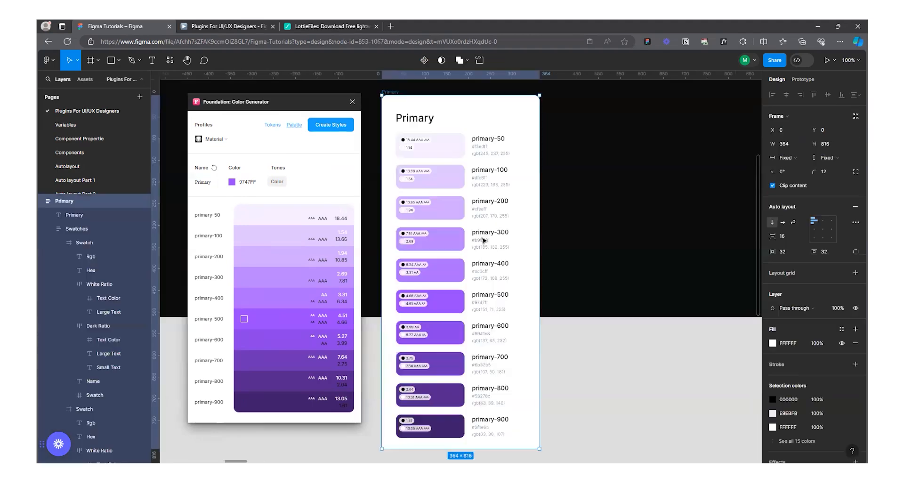
scroll(566, 253, down, 8)
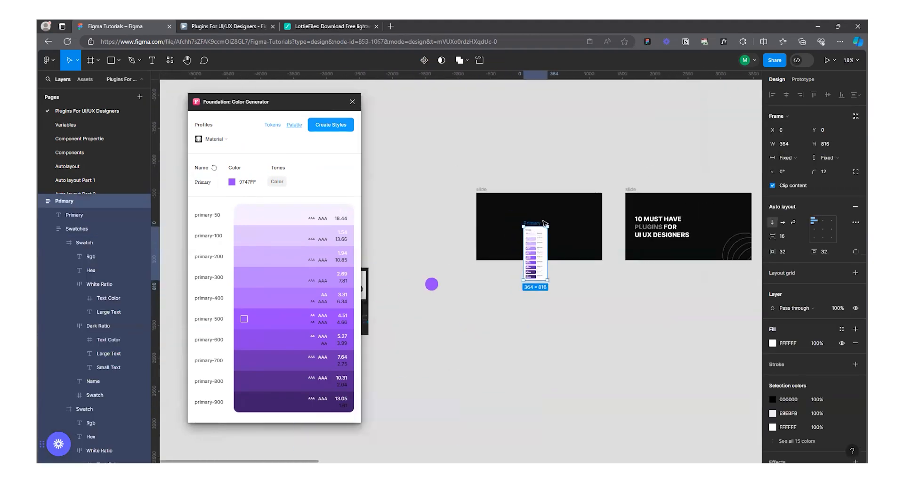
drag(534, 245, 453, 280)
scroll(463, 317, up, 2)
scroll(463, 317, up, 6)
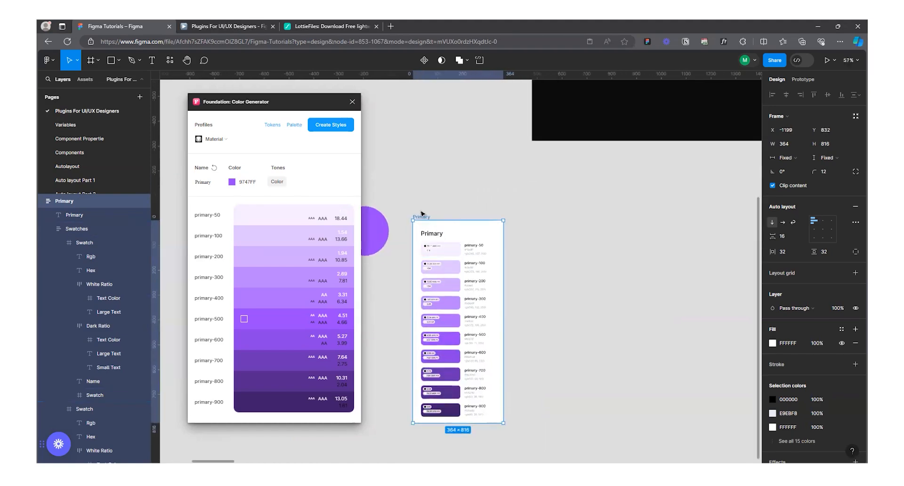
drag(419, 218, 442, 202)
Examine the Primary palette's swatches up close, including their shade names, contrast ratios, hex codes and RGB values.
scroll(518, 187, up, 5)
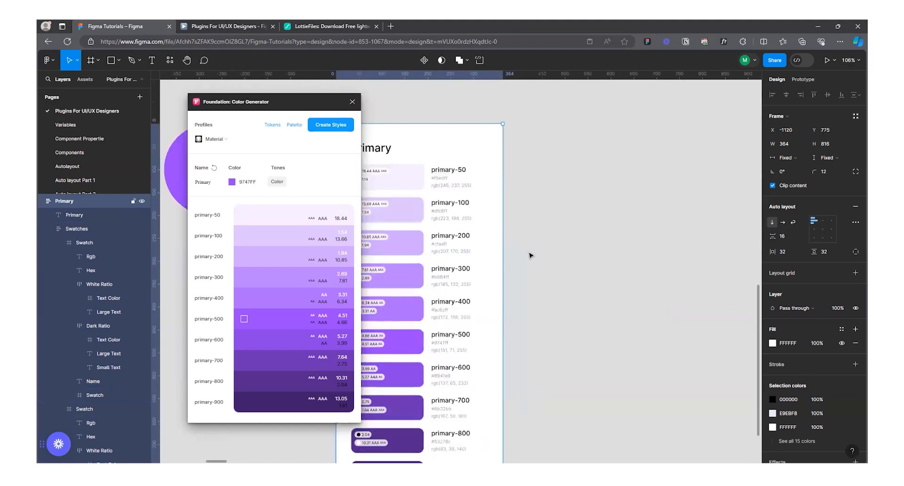
click(657, 202)
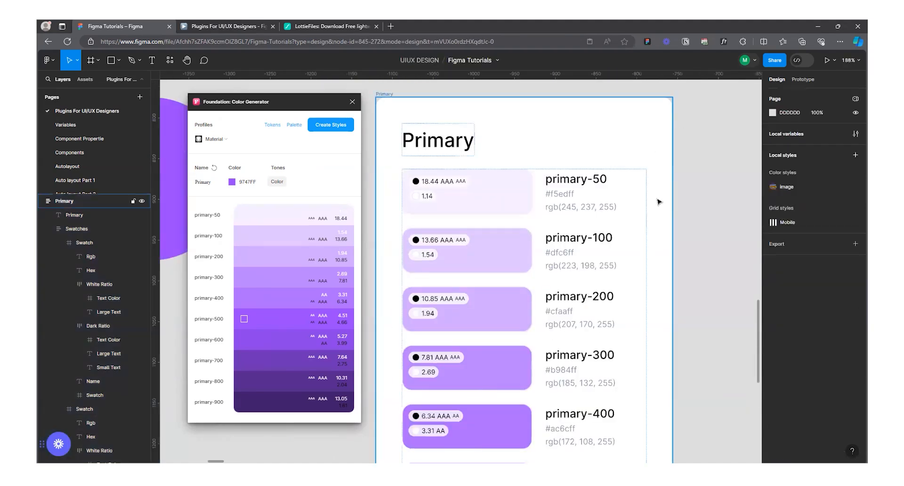
scroll(508, 202, up, 2)
scroll(572, 174, up, 1)
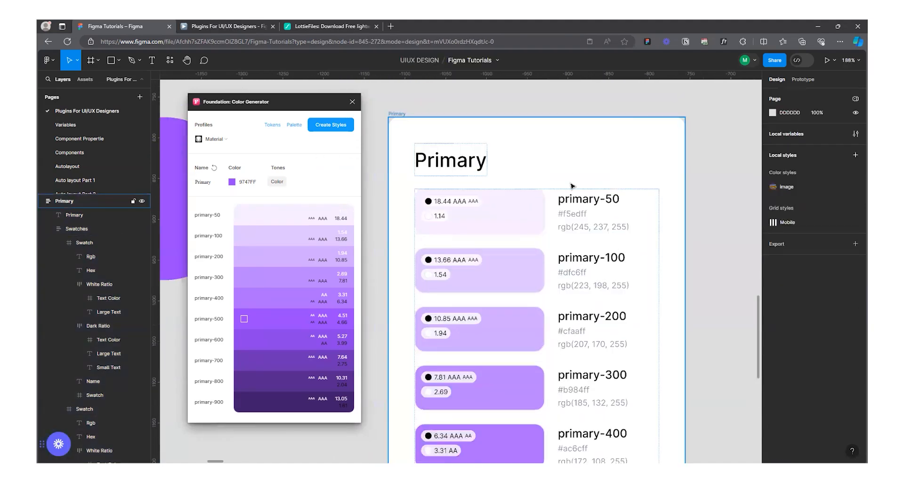
scroll(678, 129, down, 3)
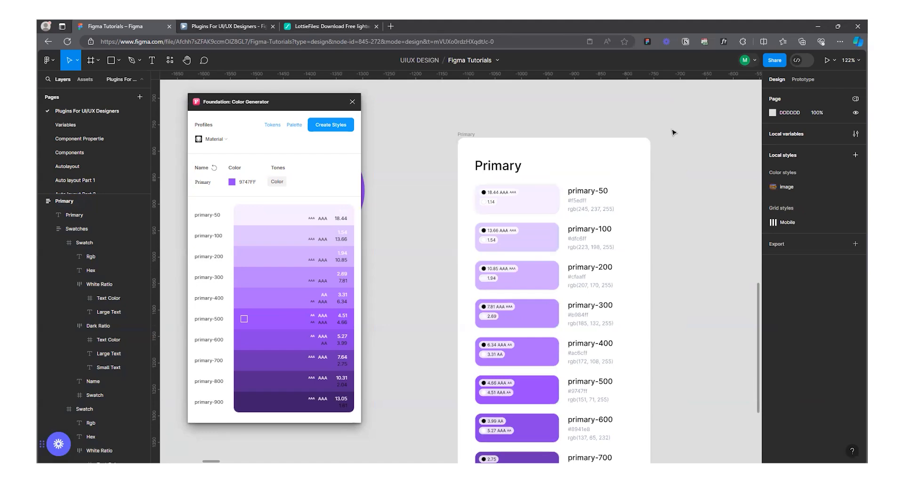
scroll(489, 191, up, 10)
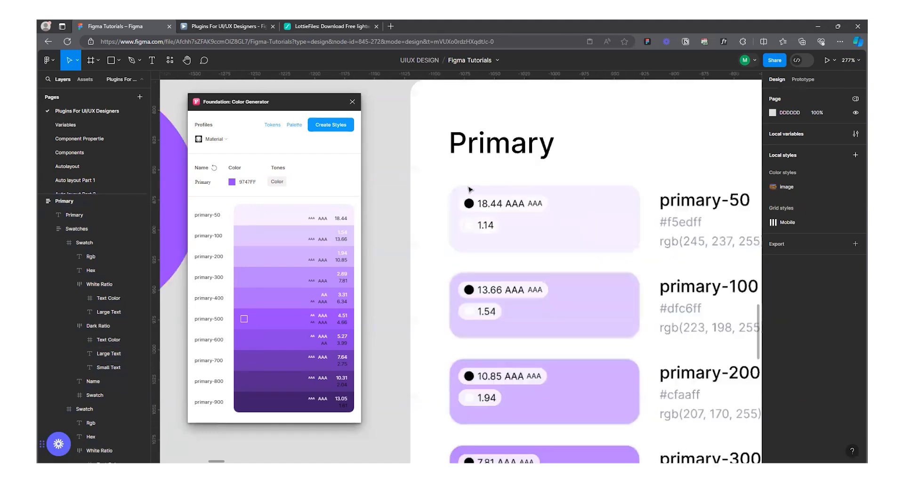
scroll(480, 236, up, 2)
scroll(461, 217, down, 6)
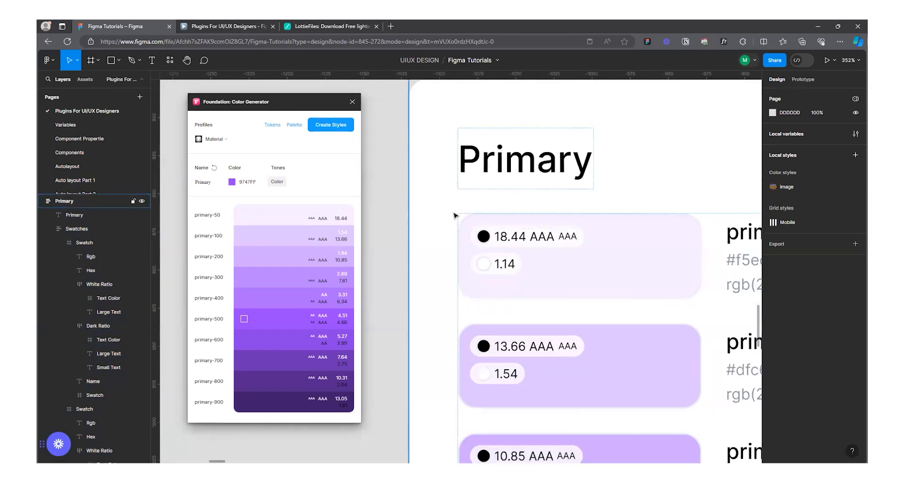
Inspect the contrast labels on the primary-50 swatch, highlighting the black-text ratio and the white-text ratio.
scroll(512, 242, up, 3)
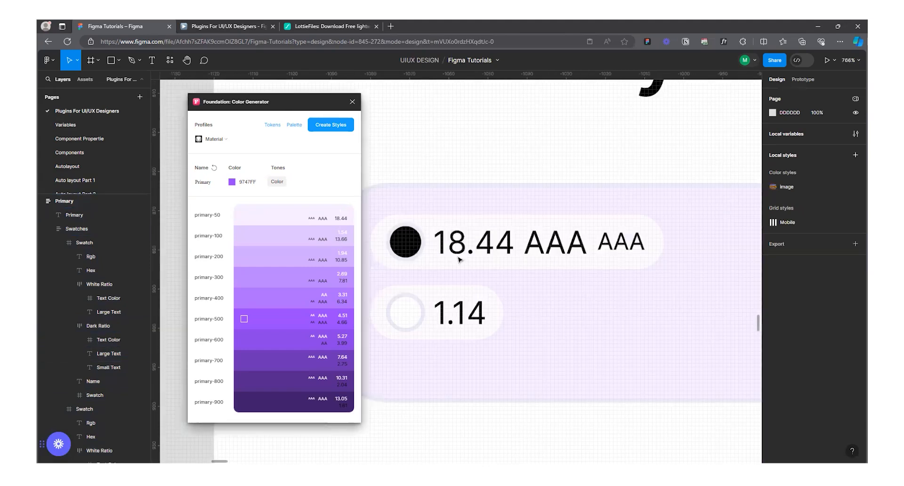
scroll(491, 259, up, 4)
scroll(656, 193, down, 1)
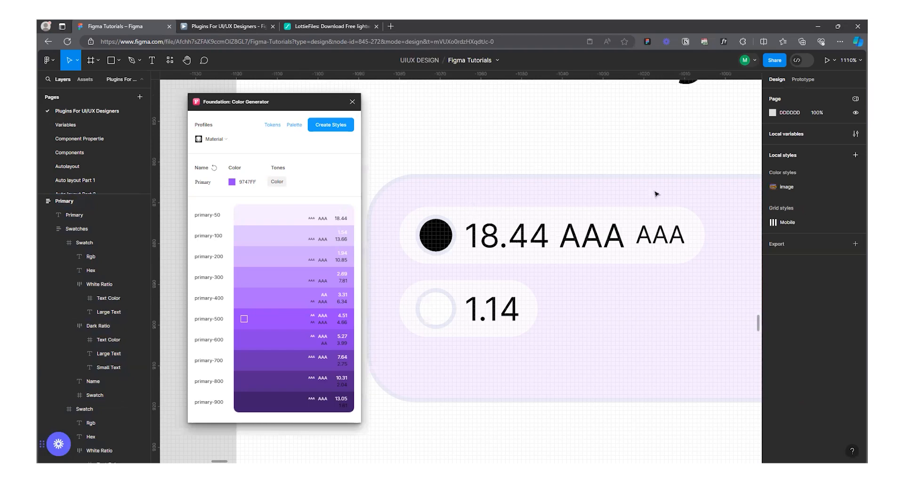
scroll(468, 306, down, 2)
scroll(501, 276, up, 4)
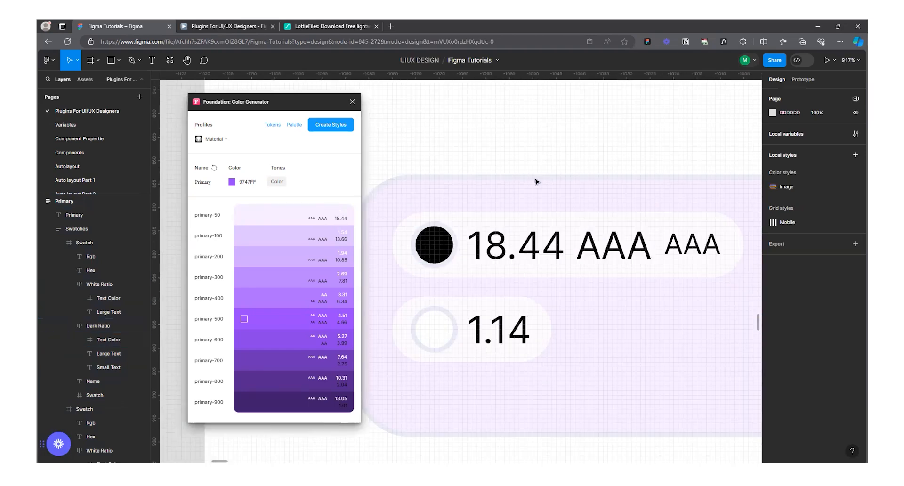
scroll(476, 250, up, 4)
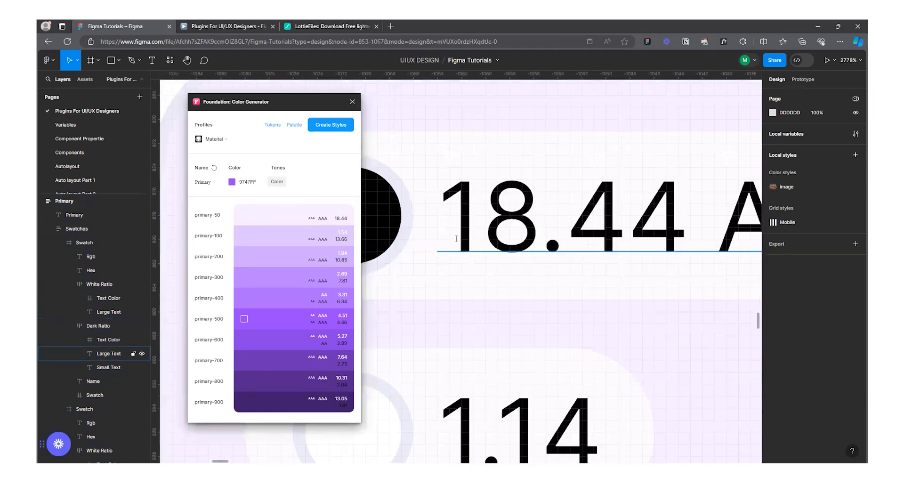
drag(456, 238, 685, 244)
scroll(541, 240, down, 6)
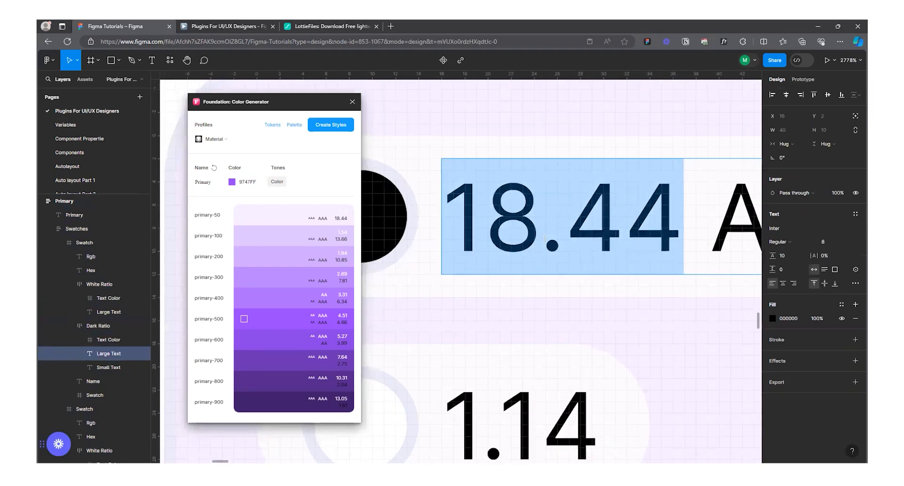
scroll(510, 306, up, 3)
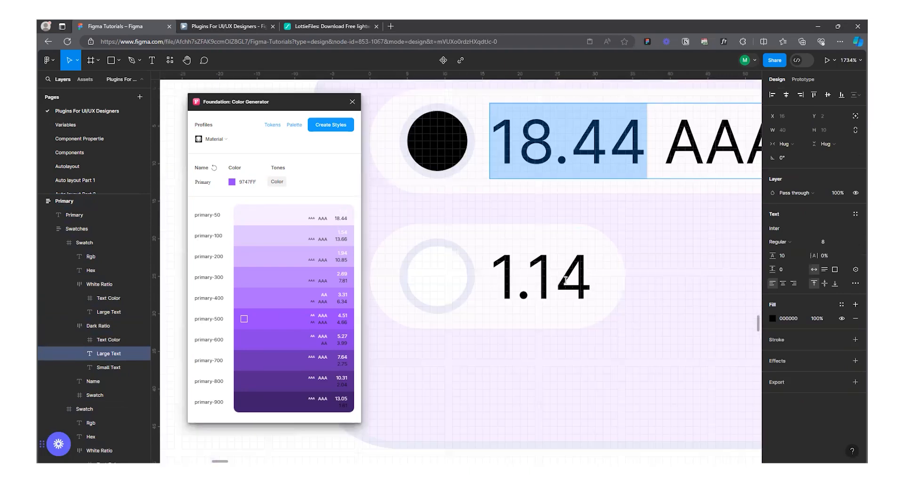
double_click(565, 280)
scroll(504, 305, up, 1)
scroll(503, 306, down, 10)
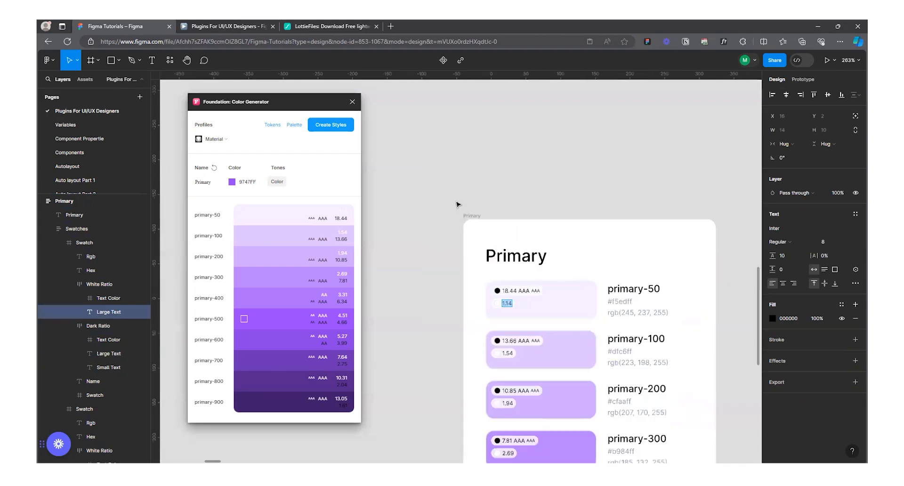
Inspect the primary-900 swatch up close and highlight the AAA rating in its white-text contrast label.
scroll(518, 283, down, 8)
scroll(525, 320, down, 3)
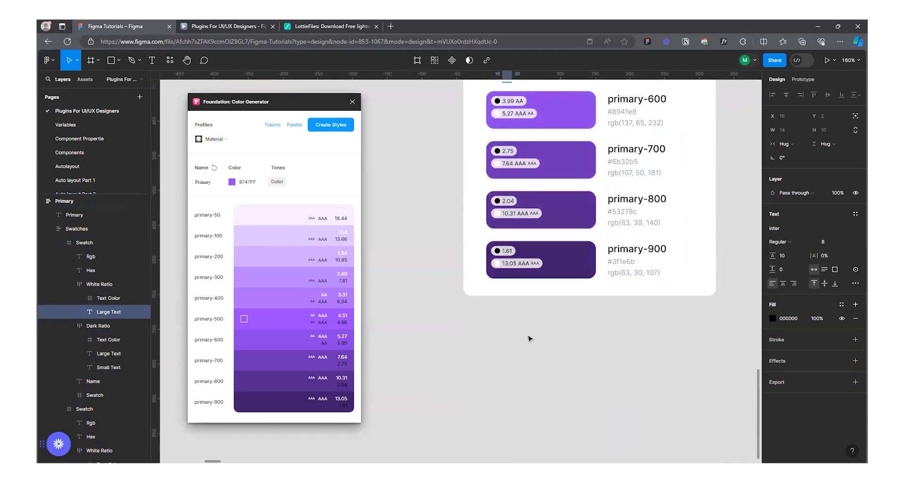
scroll(502, 338, up, 8)
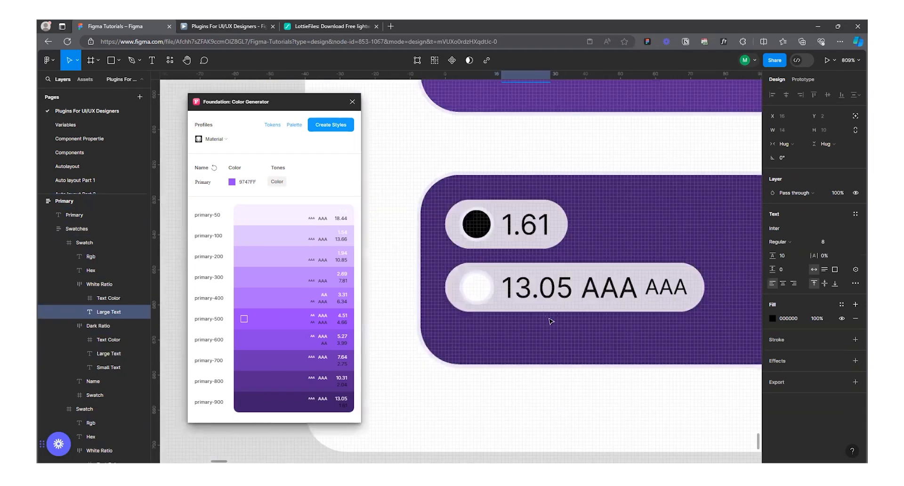
scroll(412, 206, up, 3)
scroll(389, 215, down, 3)
click(429, 314)
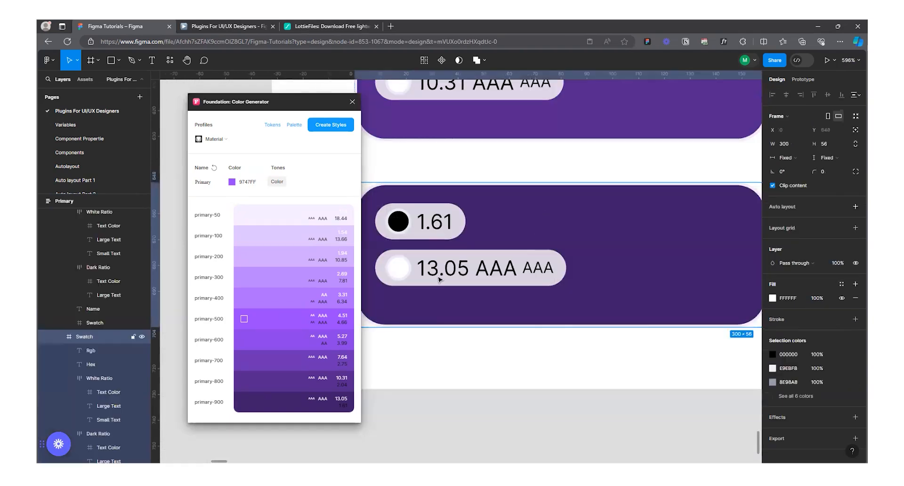
scroll(406, 289, up, 2)
scroll(500, 282, up, 4)
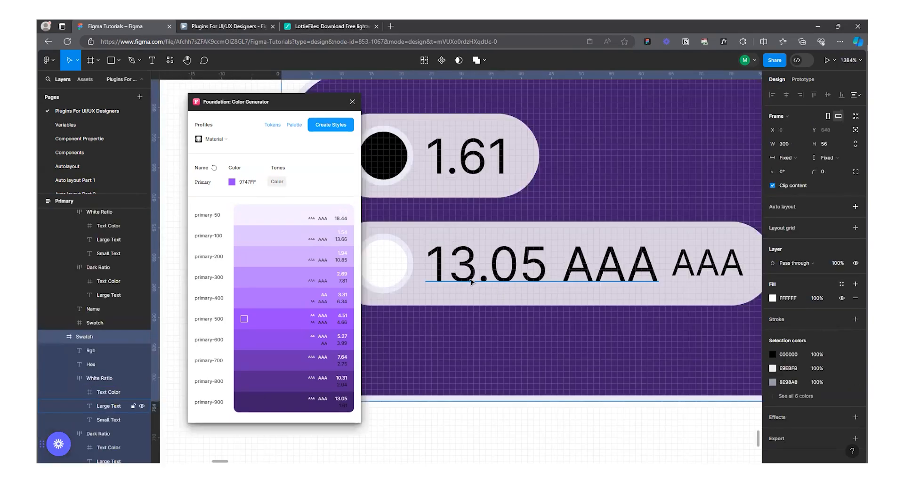
scroll(471, 282, down, 2)
click(482, 272)
scroll(588, 277, up, 2)
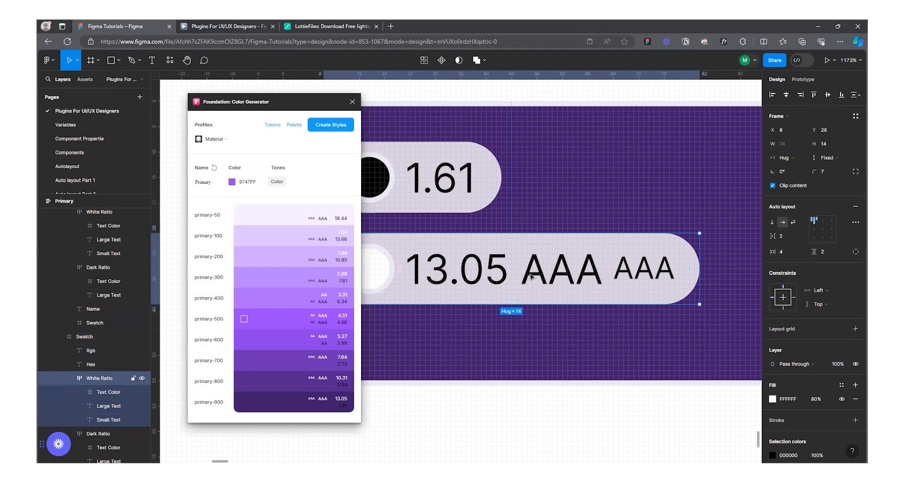
double_click(530, 276)
double_click(531, 276)
scroll(540, 318, down, 5)
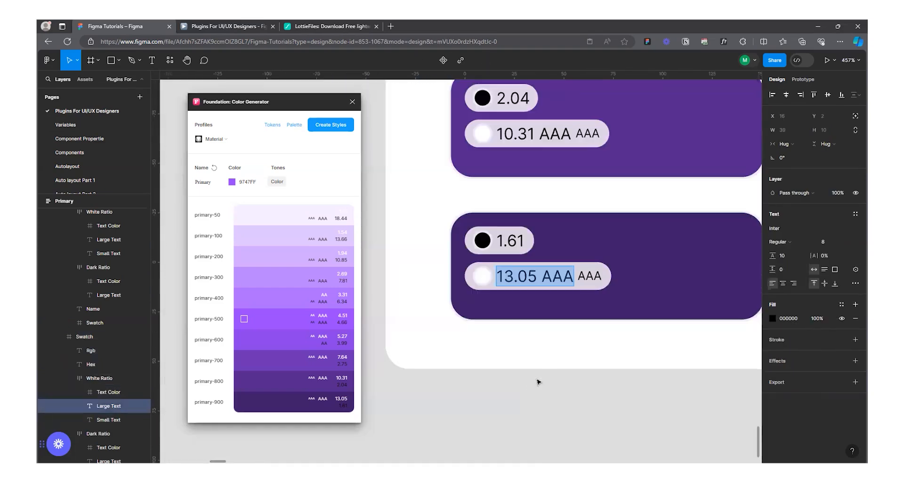
scroll(565, 279, up, 5)
drag(541, 277, 573, 277)
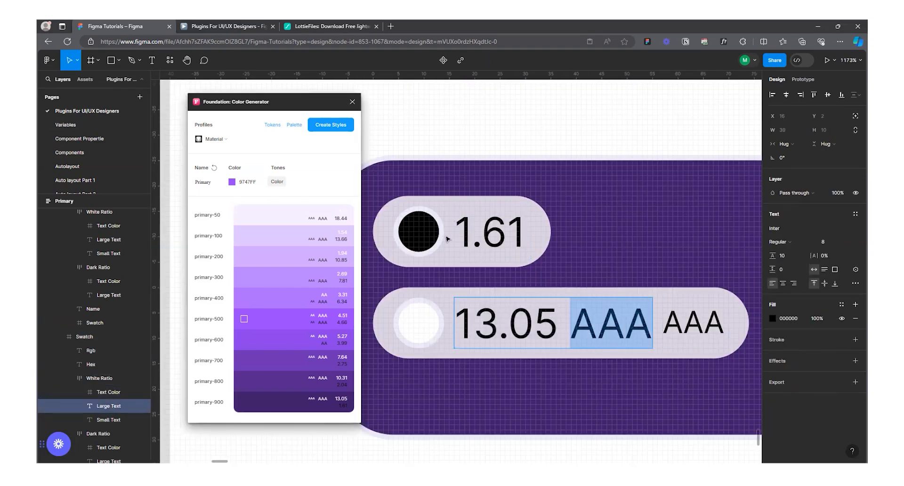
Highlight the black-text contrast ratio on the primary-900 swatch and compare it with the other dark shades.
double_click(499, 230)
scroll(477, 277, down, 1)
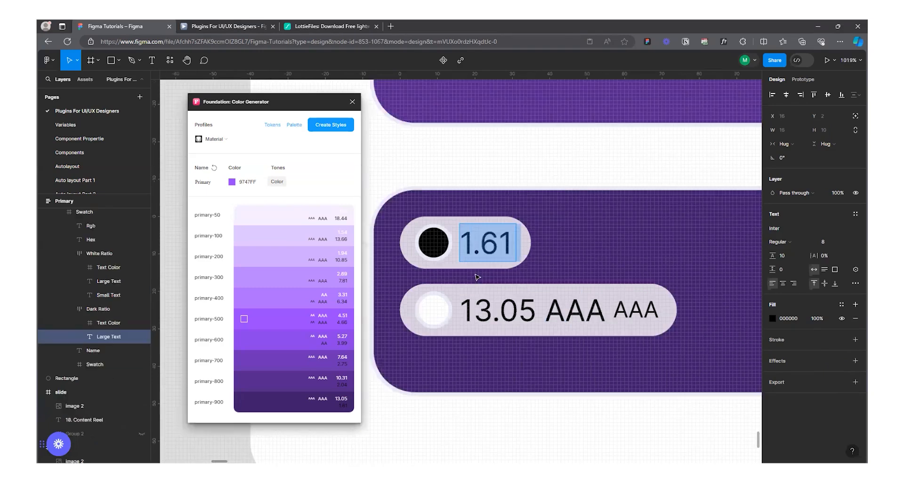
scroll(477, 276, down, 5)
key(Escape)
scroll(504, 306, up, 4)
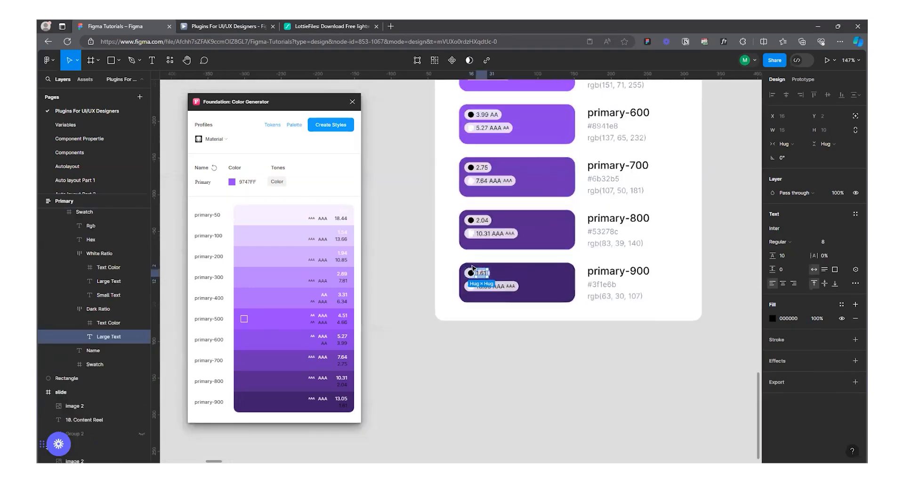
scroll(534, 347, down, 10)
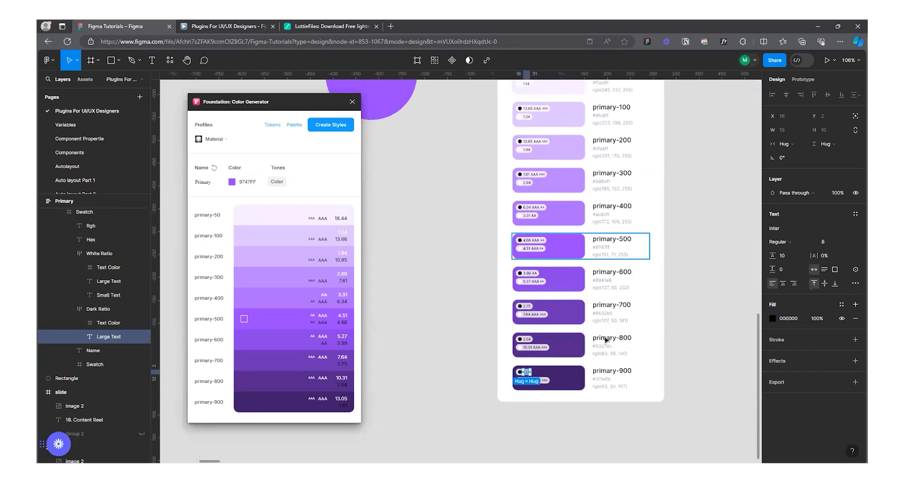
Inspect the hex code and RGB value listed beside the primary-50 swatch.
click(681, 184)
scroll(641, 173, up, 3)
scroll(641, 224, up, 4)
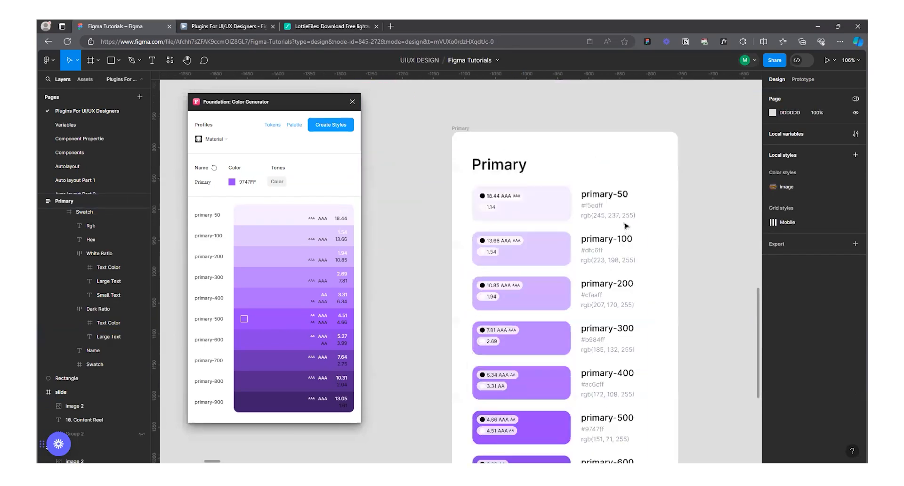
scroll(625, 201, up, 5)
click(506, 207)
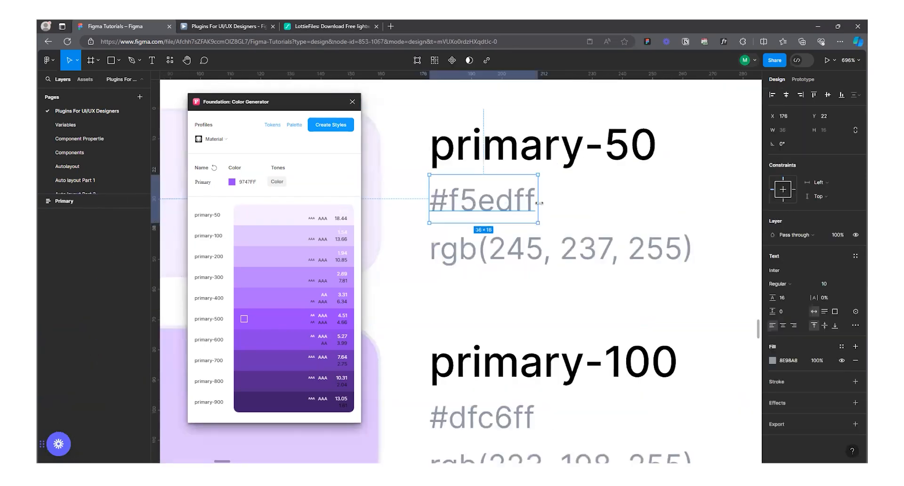
click(463, 263)
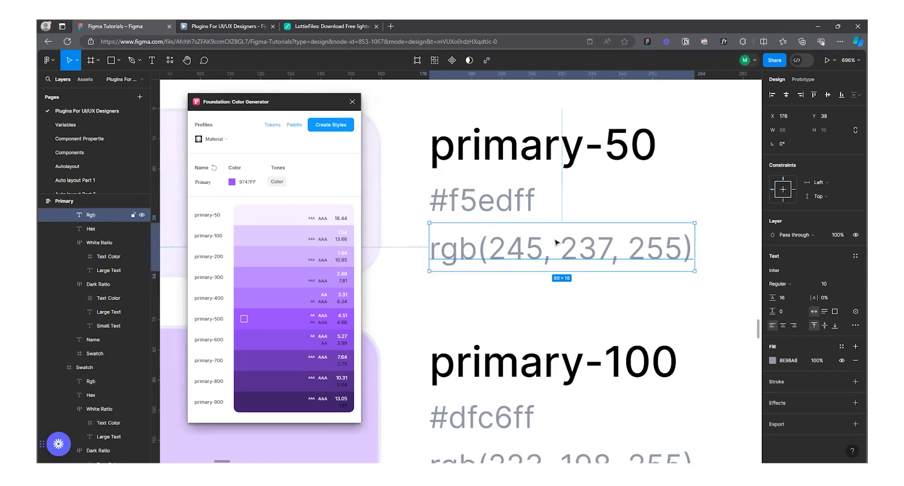
scroll(557, 242, down, 6)
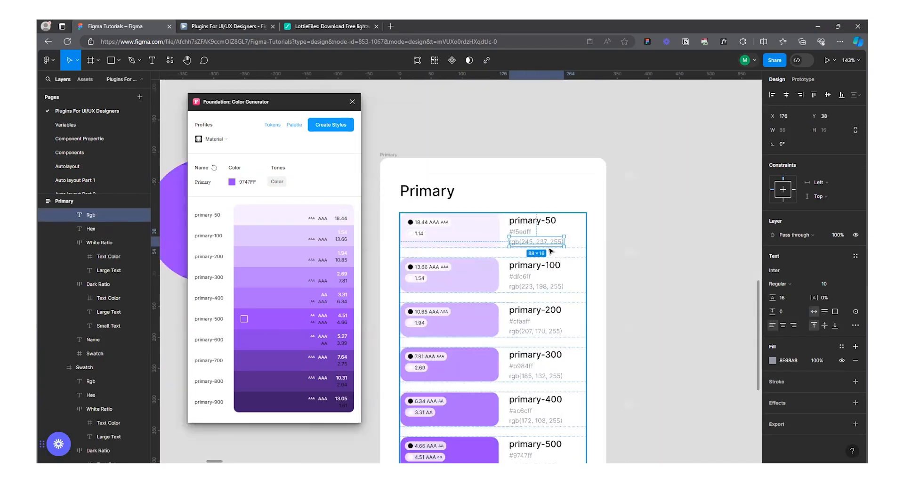
scroll(550, 251, up, 3)
scroll(548, 244, down, 8)
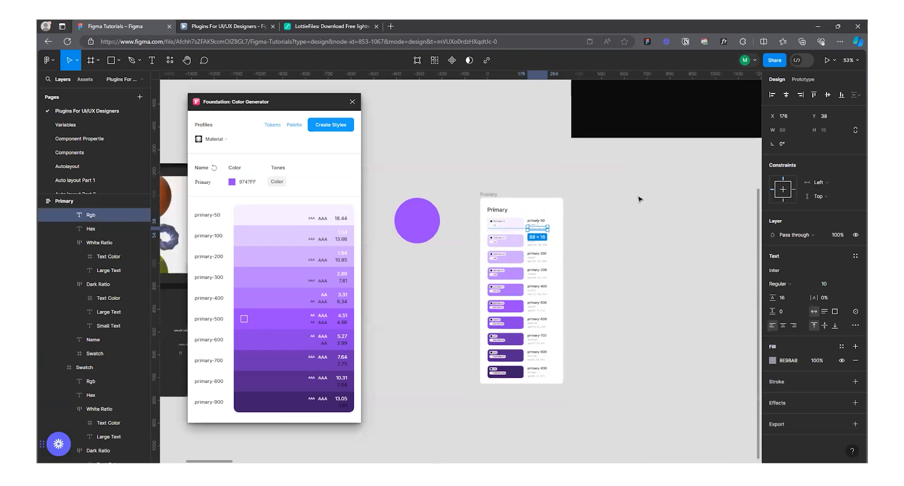
Move the Primary palette frame closer to the purple circle, to about X -1234, Y 786.
click(639, 199)
drag(488, 194, 462, 196)
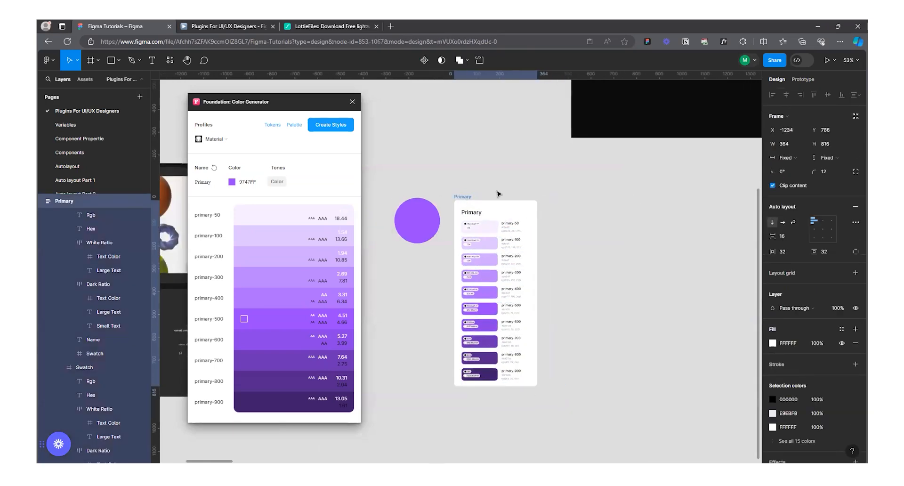
click(605, 198)
Review the whole Primary palette and inspect the primary-50 swatch's fill and stroke.
scroll(605, 198, up, 4)
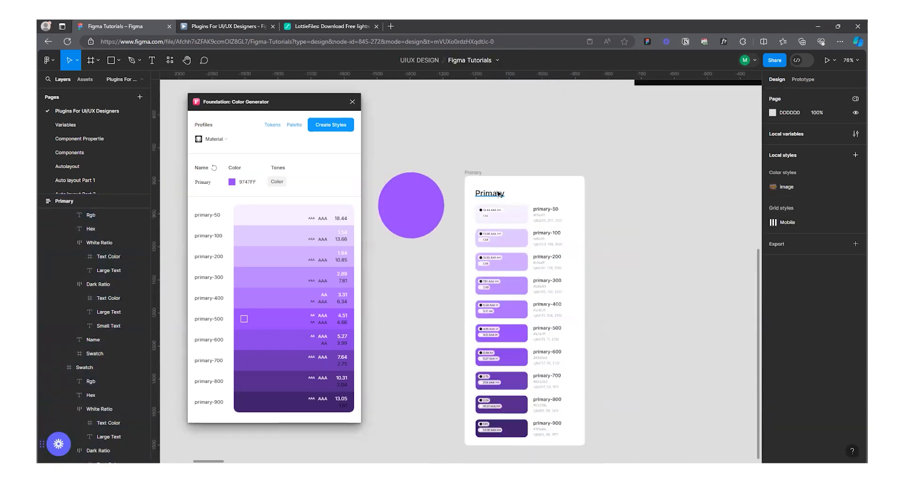
scroll(499, 194, down, 4)
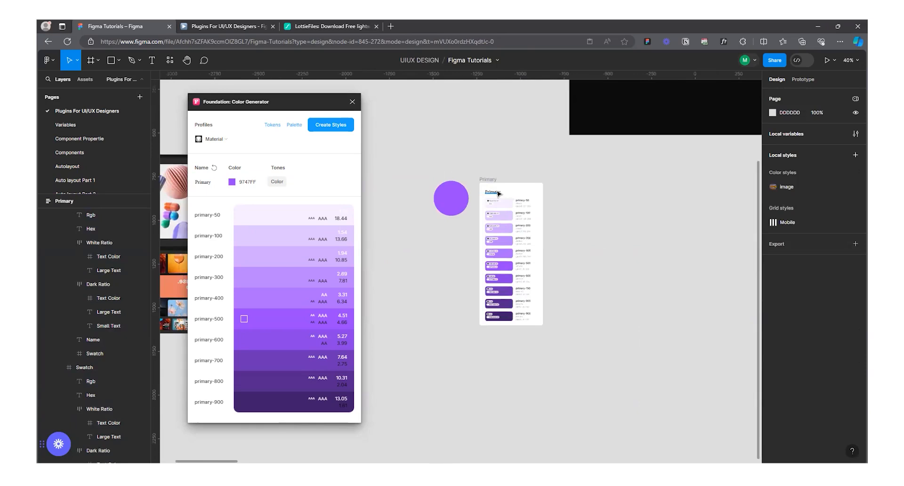
scroll(499, 193, up, 5)
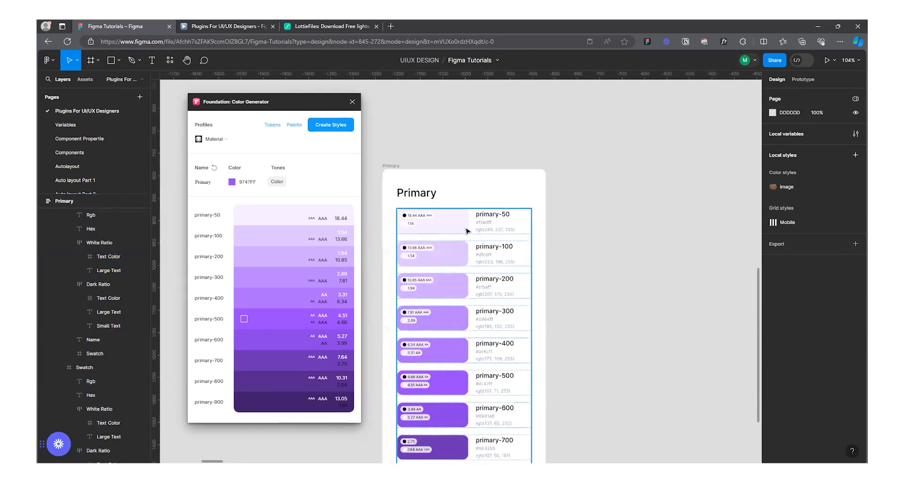
click(421, 196)
click(452, 230)
double_click(451, 230)
click(462, 221)
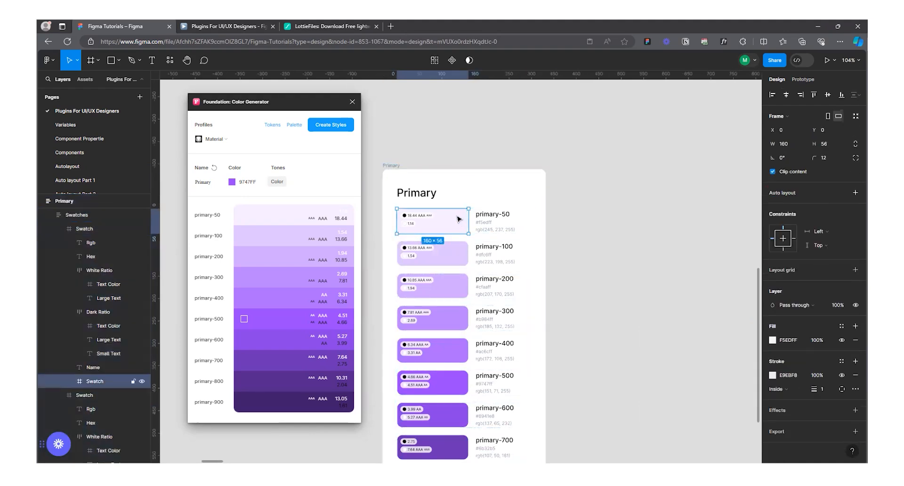
scroll(456, 194, up, 3)
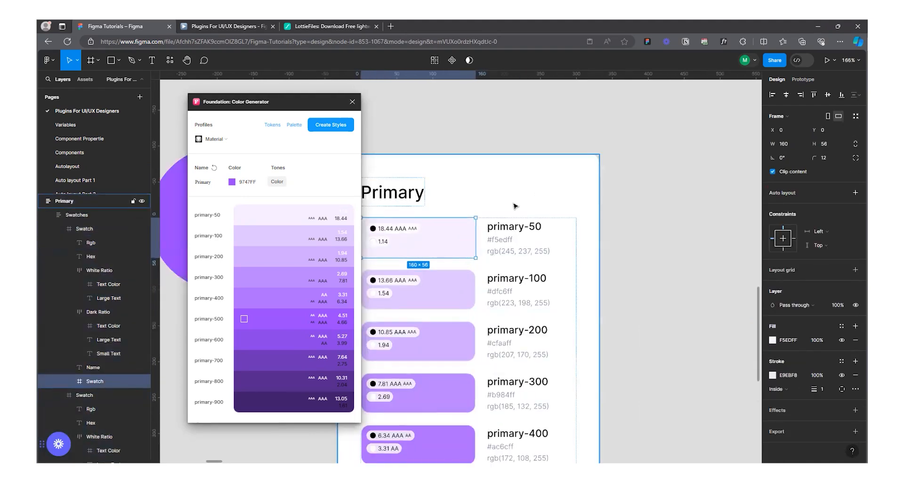
scroll(518, 202, down, 4)
click(631, 188)
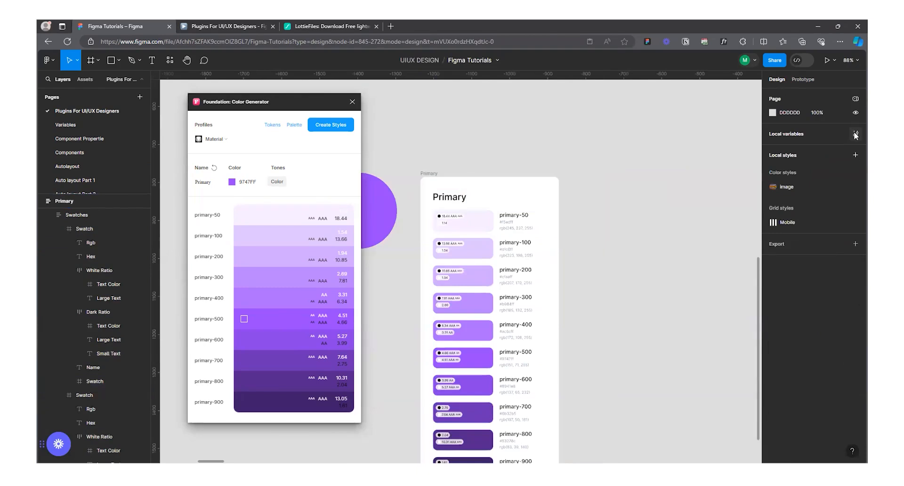
Open the file's local variables and move the Primary palette frame down so it clears the variables window.
click(855, 134)
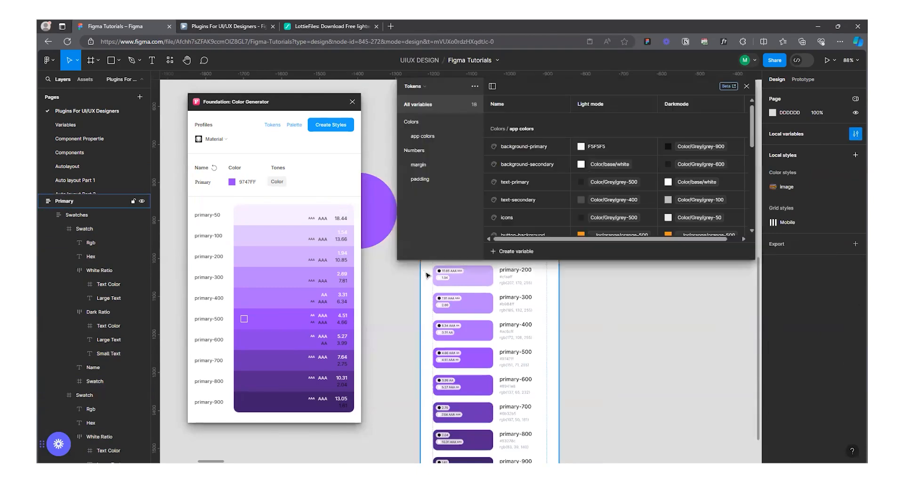
scroll(518, 339, down, 5)
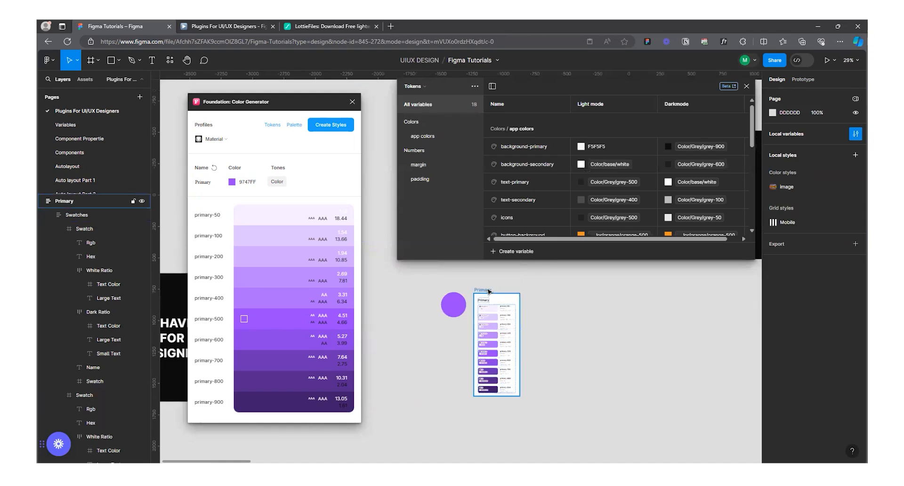
click(503, 312)
scroll(494, 314, up, 3)
scroll(490, 315, up, 5)
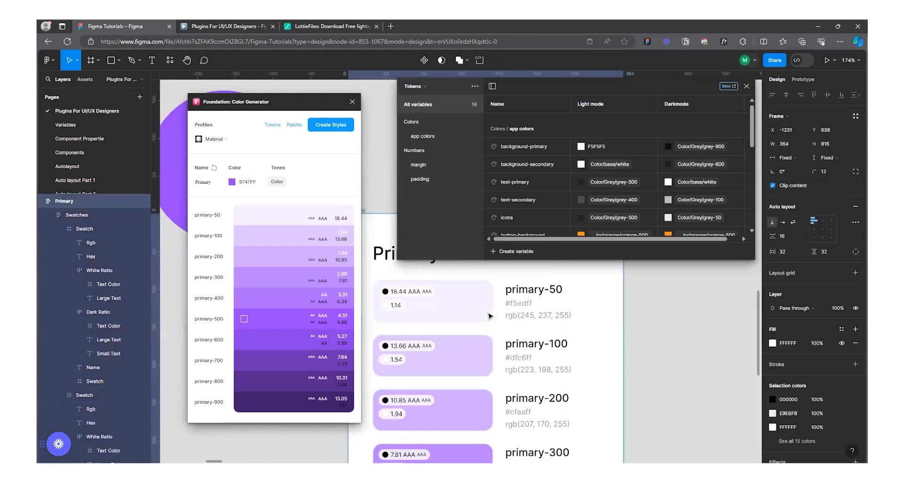
scroll(500, 319, down, 1)
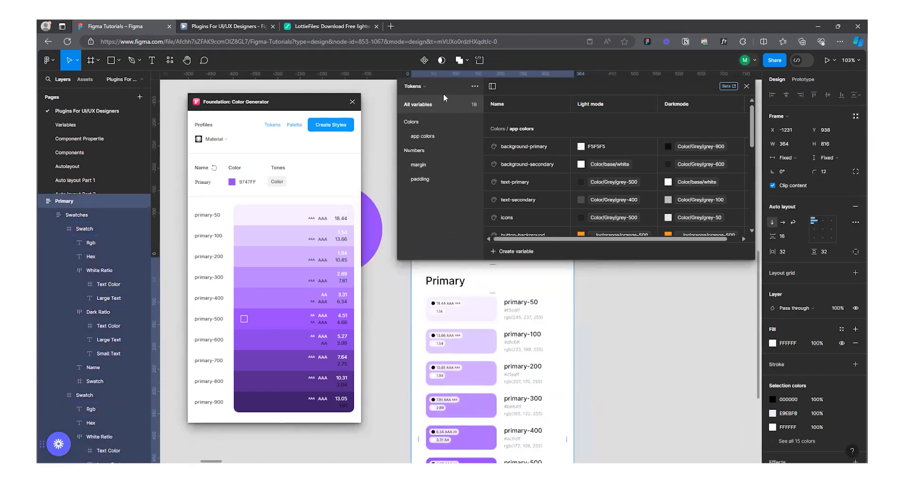
Switch the variables to the Primitive collection and look through its orange color shades.
click(434, 87)
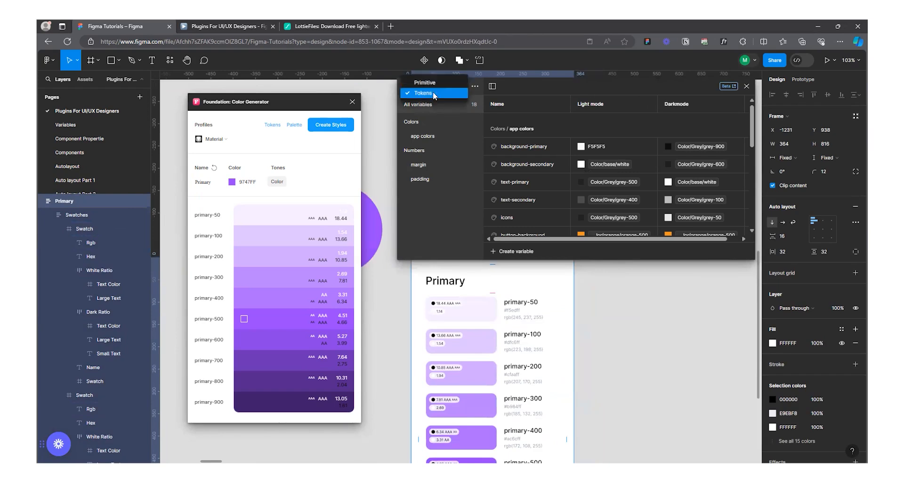
click(434, 83)
scroll(515, 185, down, 3)
scroll(516, 185, down, 5)
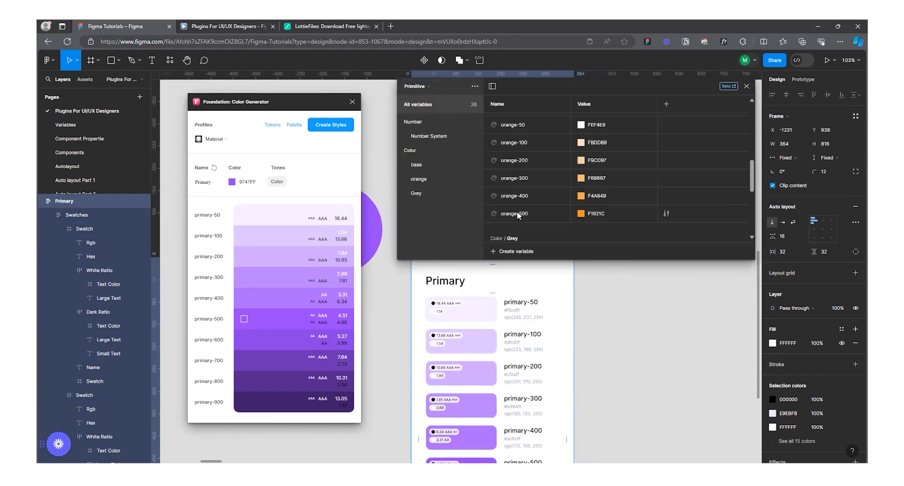
Create a color variable named Primary with the value F5EDFF in the Primitive collection.
click(509, 251)
click(508, 266)
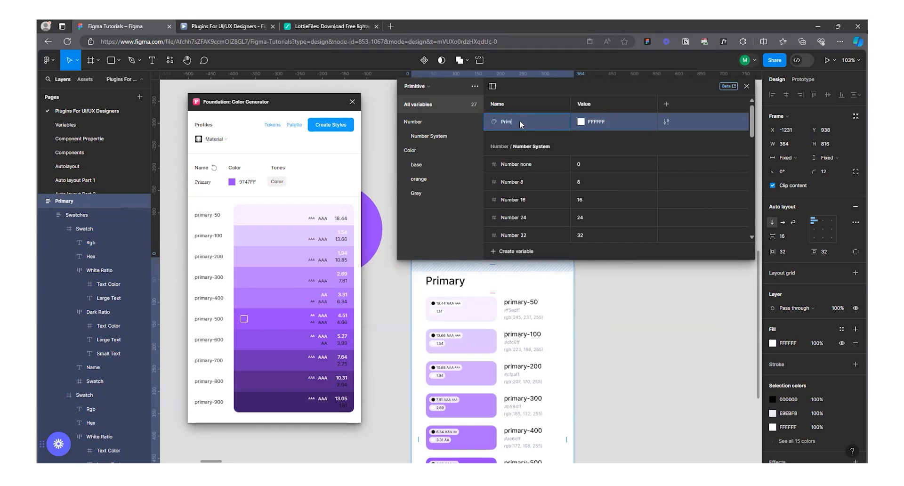
click(581, 121)
text(F5EDFF)
key(Return)
click(699, 282)
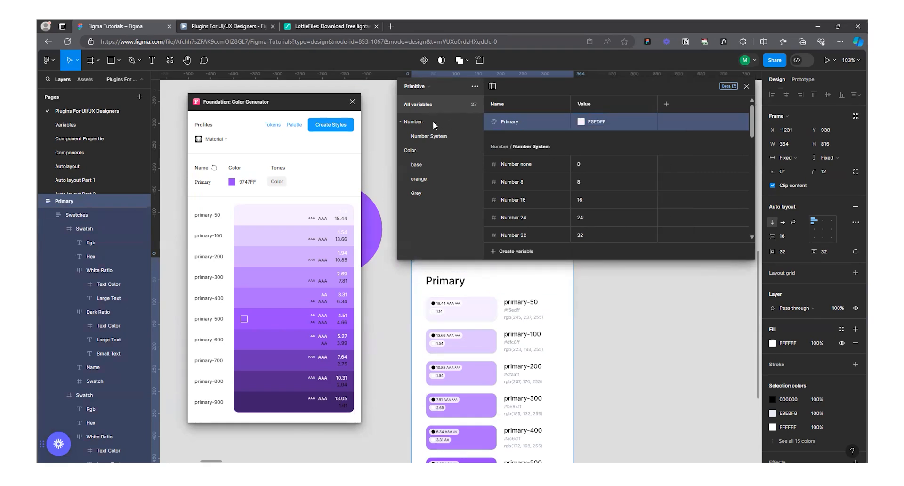
Switch the variables to the Tokens collection, look through its color, margin and padding tokens, and close the variables window.
click(425, 89)
click(431, 100)
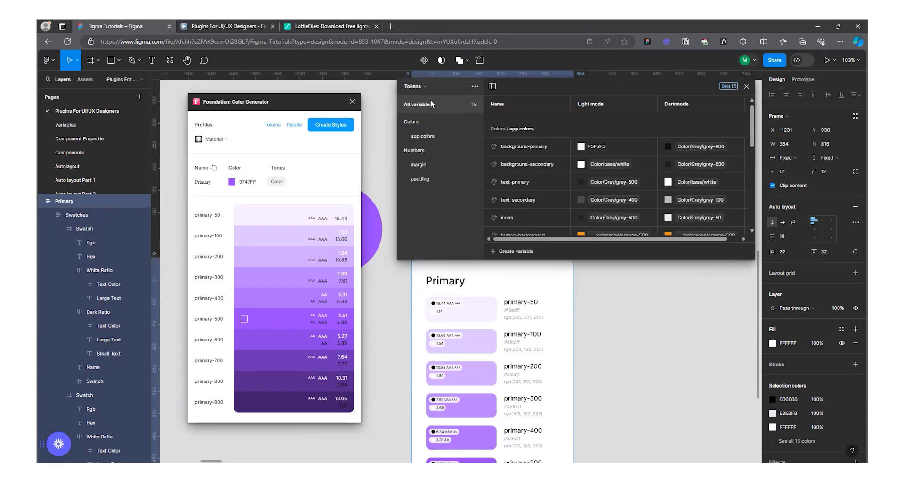
scroll(540, 179, down, 10)
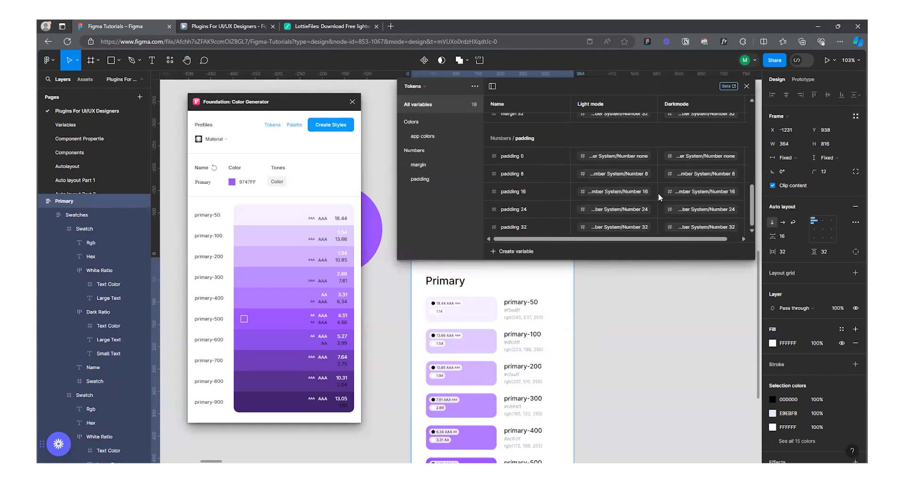
click(747, 86)
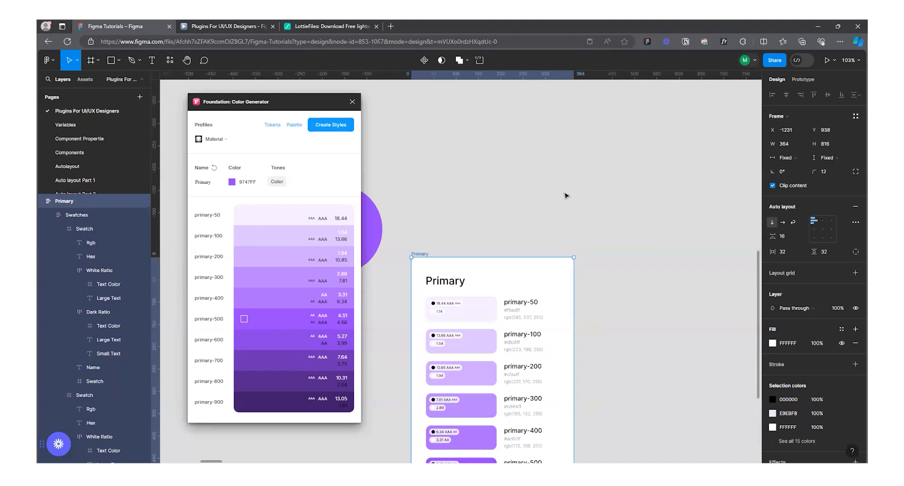
Move the Primary palette frame up beside the purple circle, to about X -1248, Y 775, and deselect everything.
scroll(566, 196, down, 10)
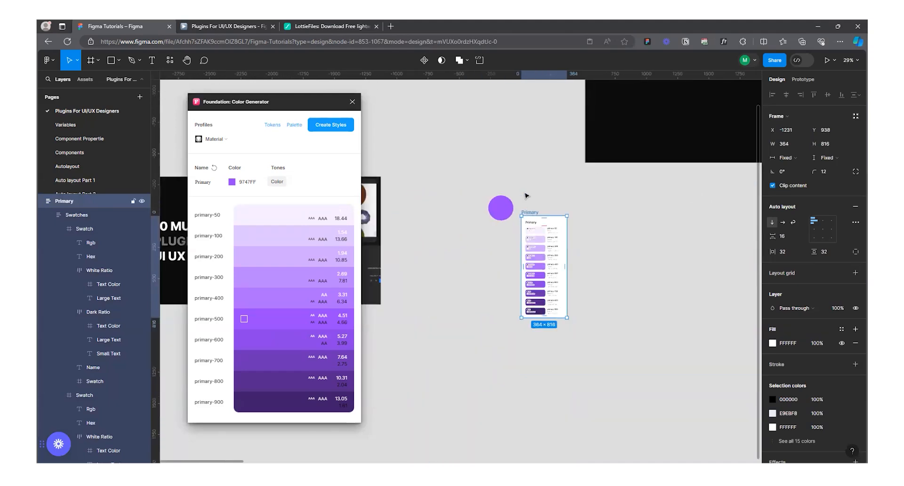
scroll(579, 196, up, 6)
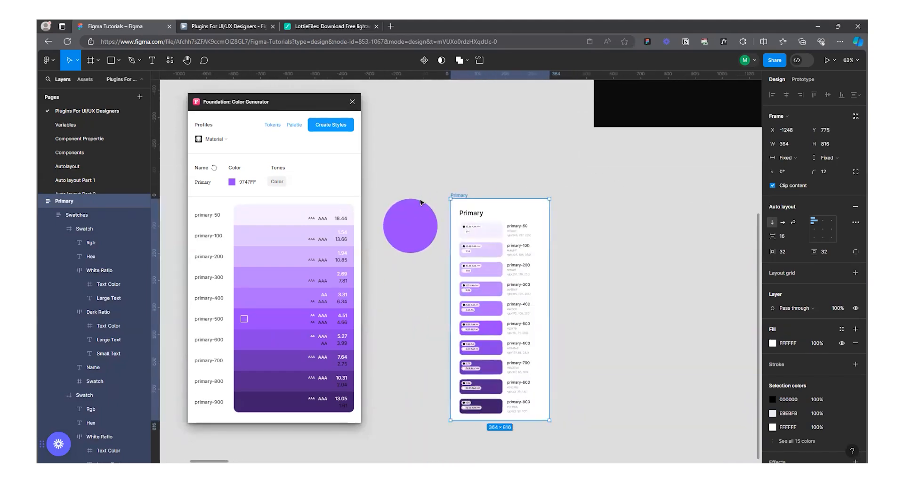
click(420, 203)
key(Escape)
scroll(470, 265, down, 4)
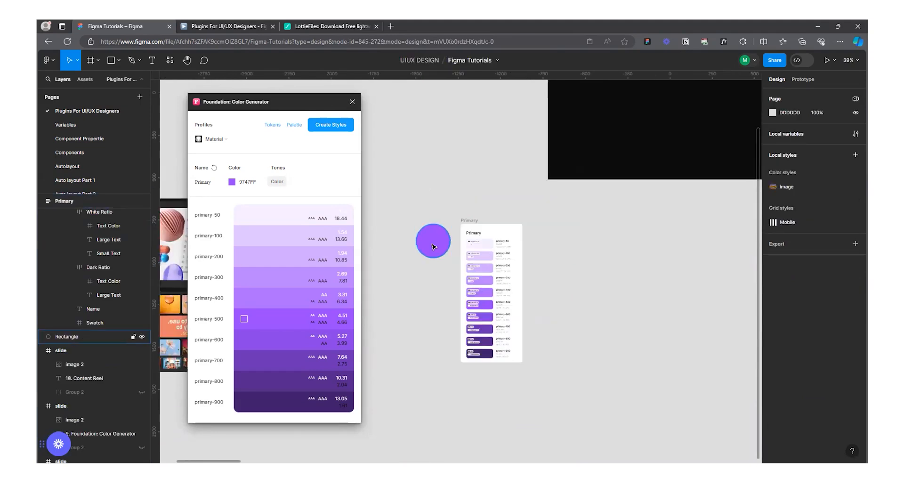
scroll(531, 278, down, 4)
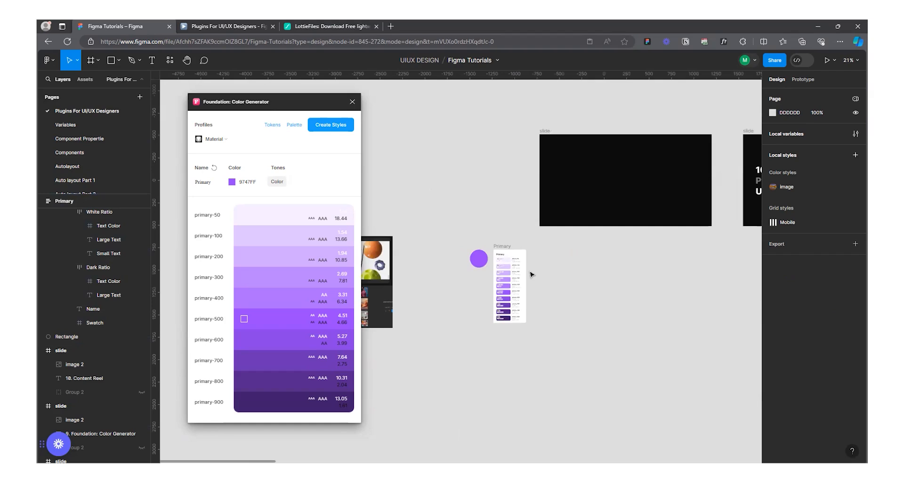
drag(451, 233, 553, 368)
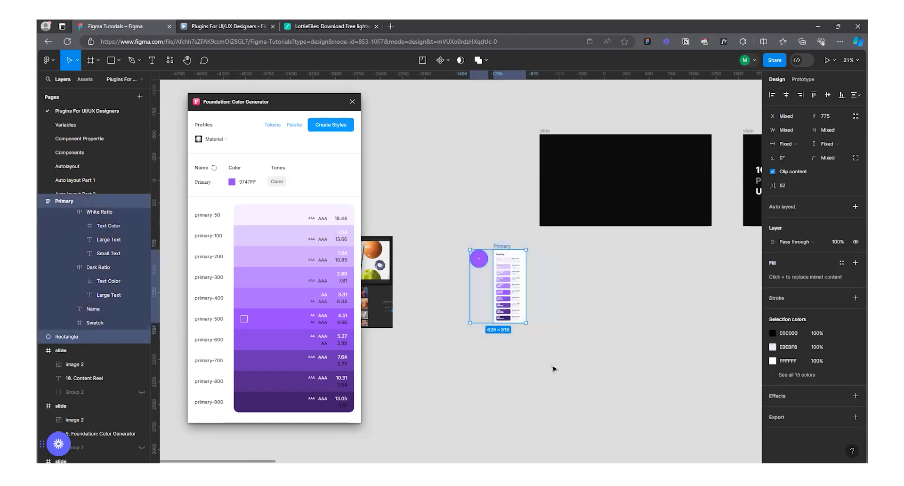
click(581, 328)
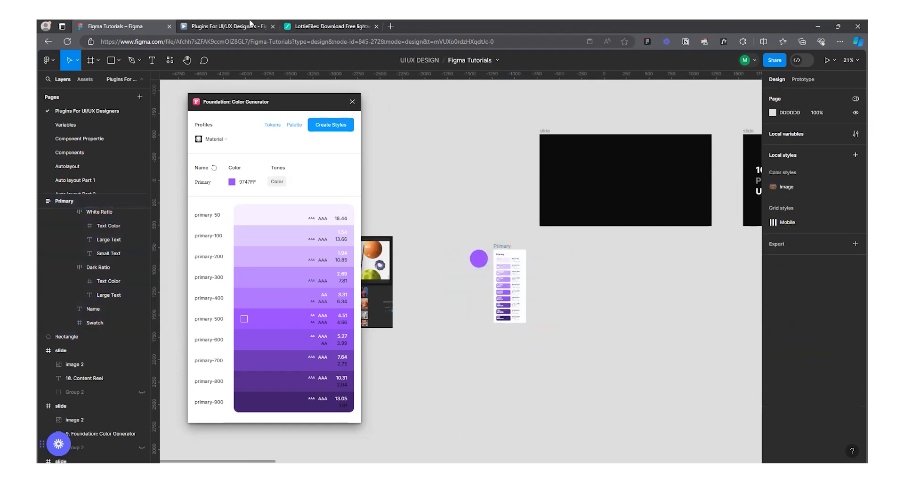
Advance the prototype presentation to the "10. Content Reel" slide and return to the design file.
click(250, 24)
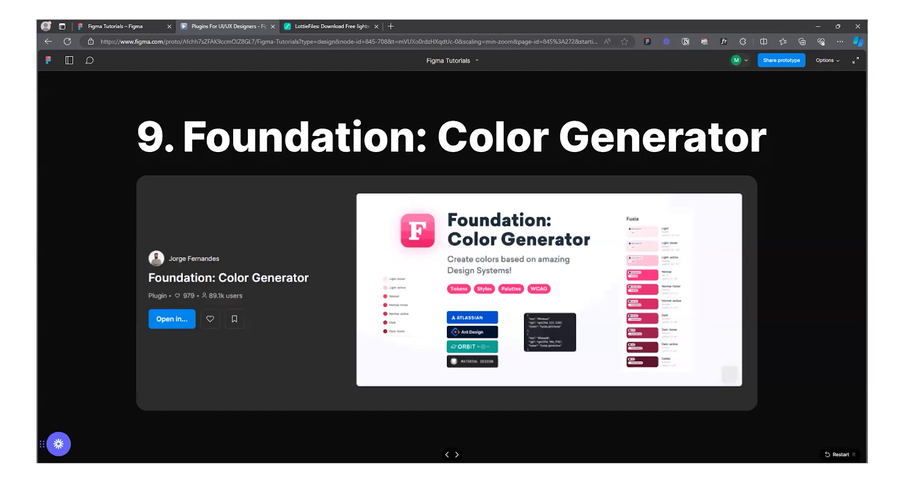
key(Right)
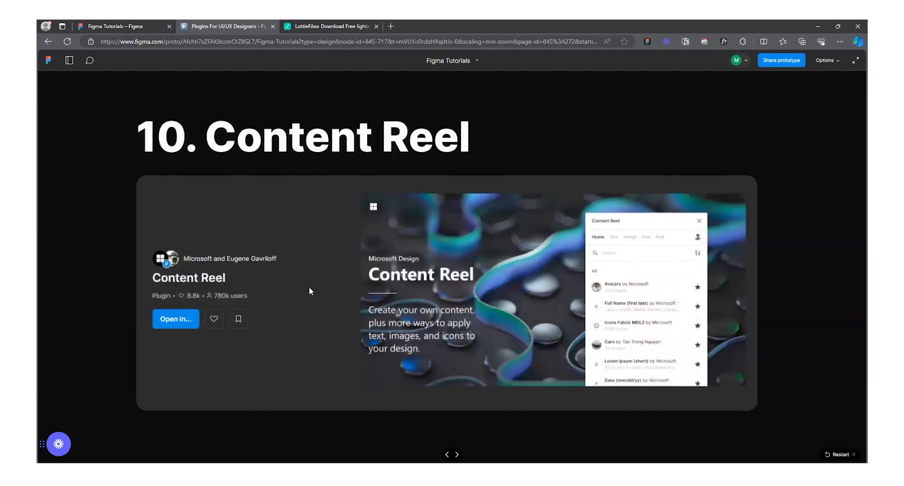
click(132, 25)
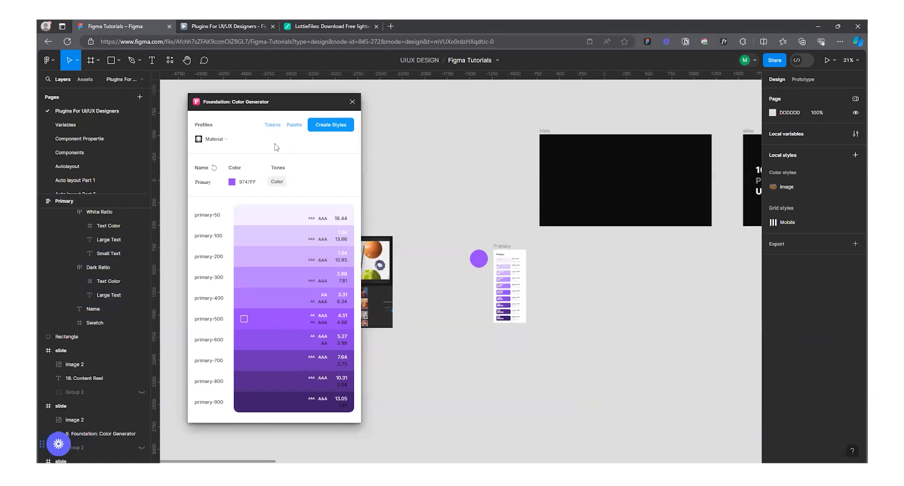
Close Foundation: Color Generator, then search the plugins for "content" and run Content Reel.
click(352, 103)
click(169, 60)
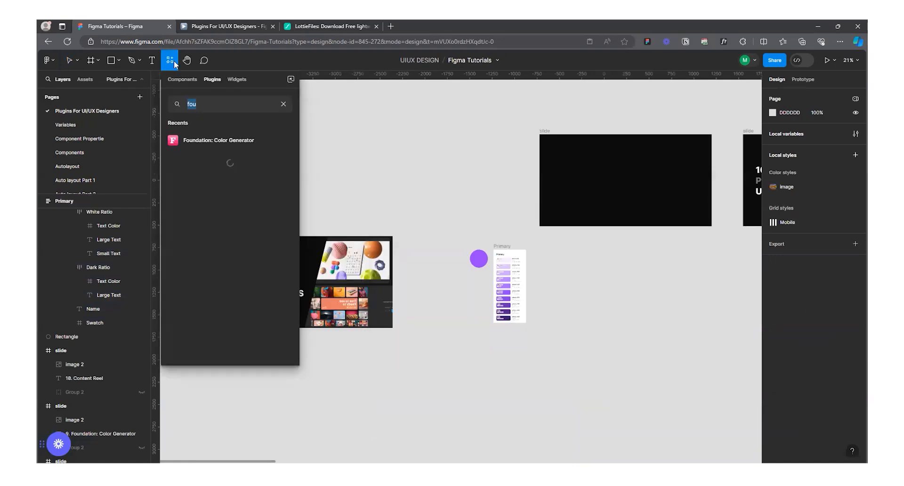
click(284, 104)
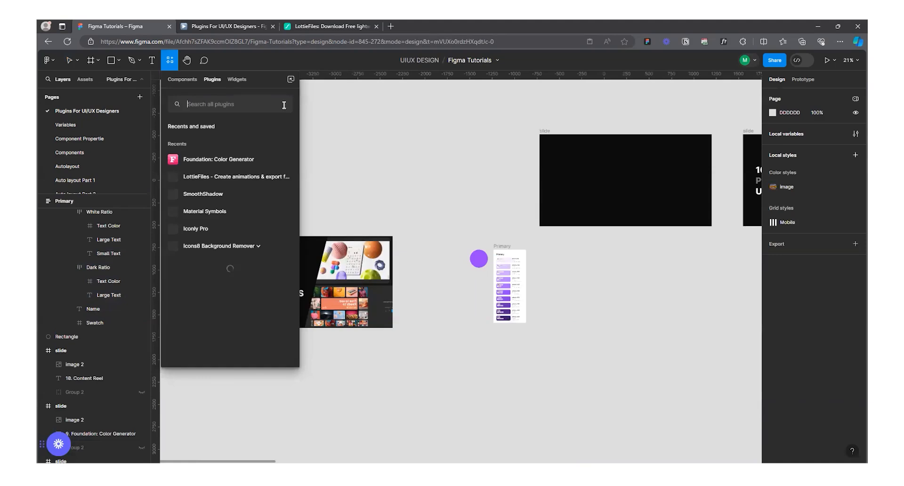
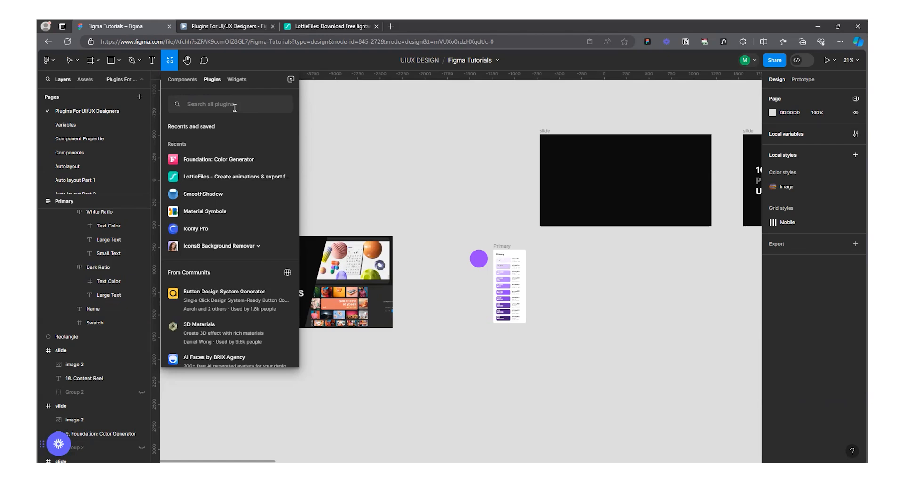
text(content)
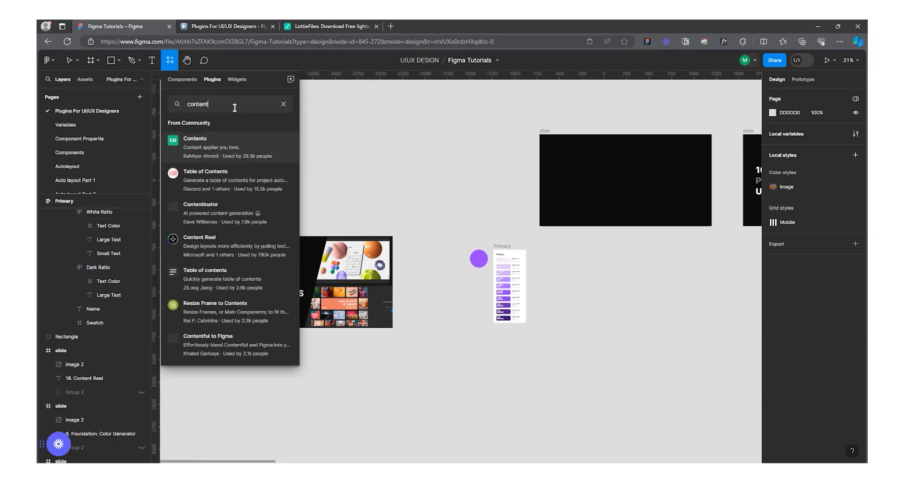
click(204, 243)
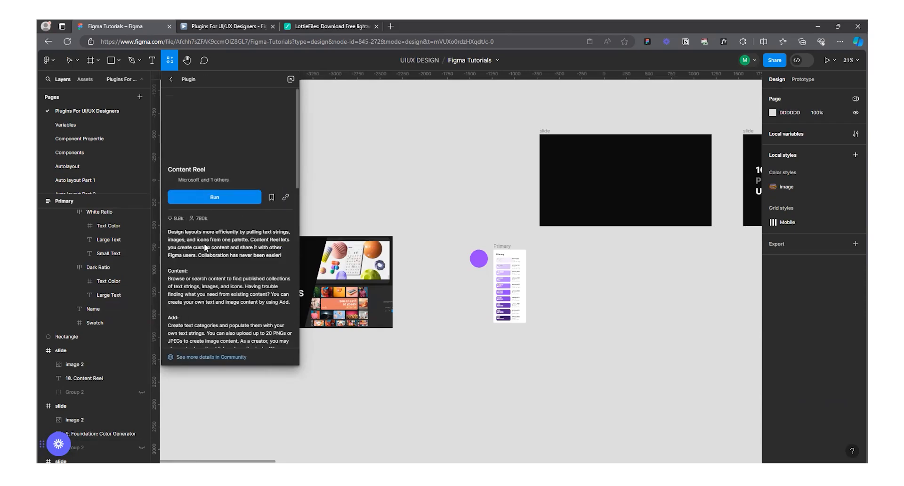
click(223, 204)
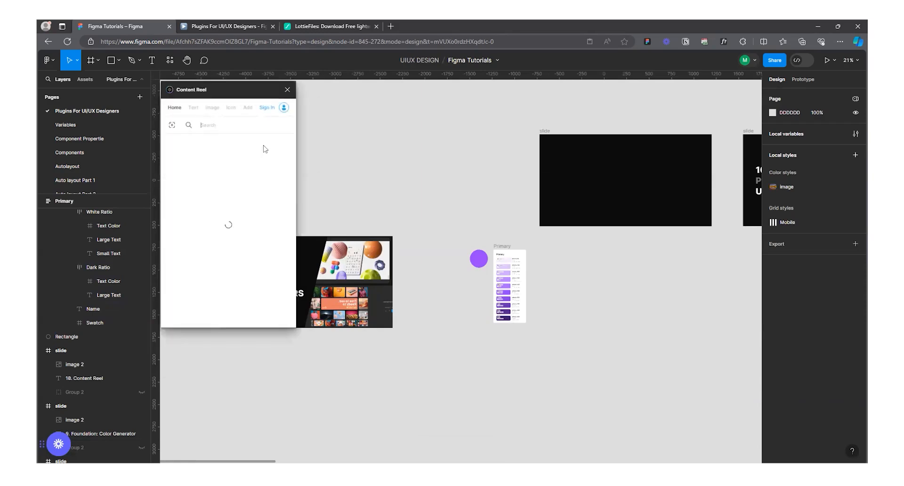
drag(256, 94, 267, 119)
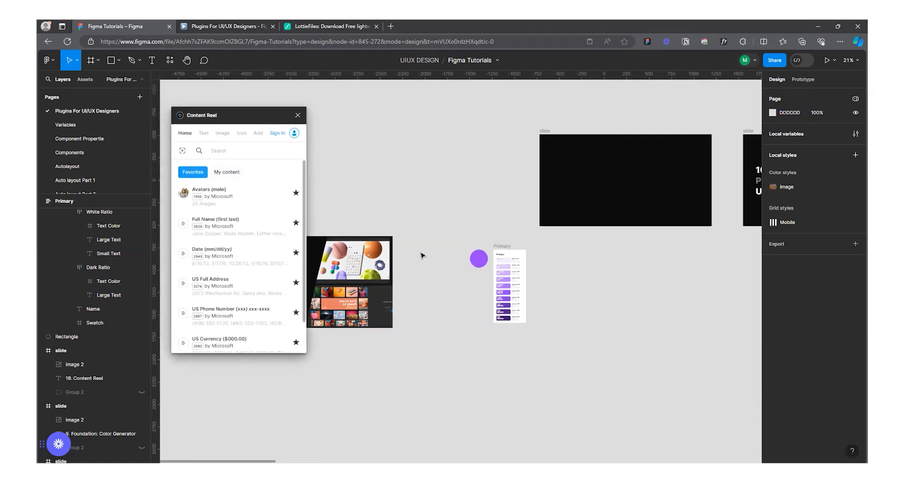
Duplicate the "10 MUST HAVE PLUGINS FOR UI UX DESIGNERS" slide and place the copy below it, at about X 240, Y 824.
scroll(422, 255, down, 3)
scroll(563, 241, up, 3)
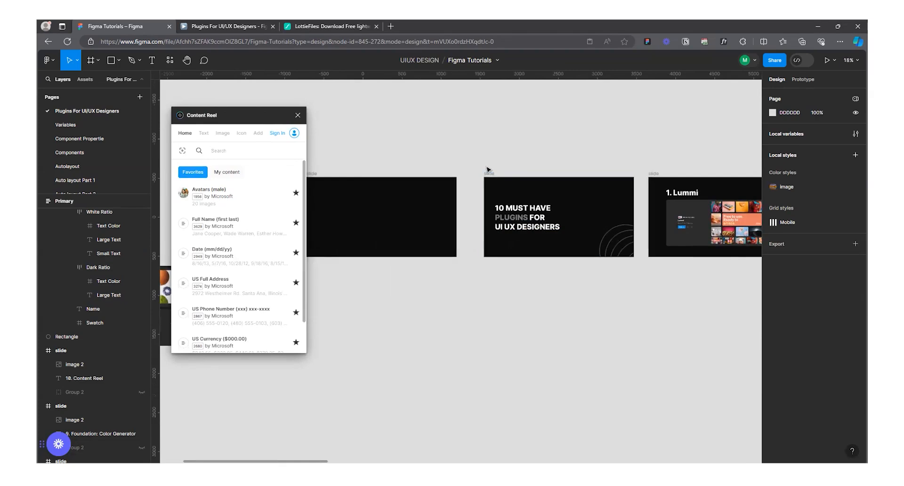
click(489, 174)
drag(488, 173, 386, 366)
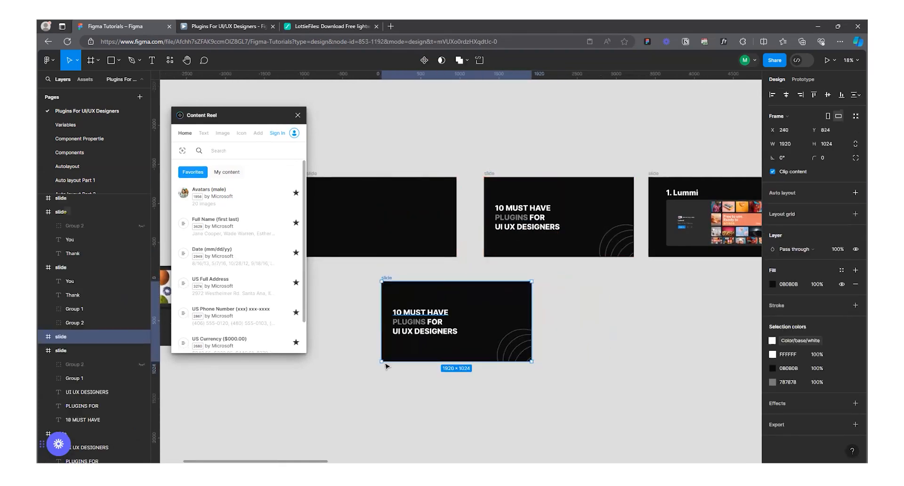
Select the "10 MUST HAVE" text on the copied slide and fill it with Content Reel's Full Name (first last) content.
scroll(338, 337, up, 3)
click(445, 297)
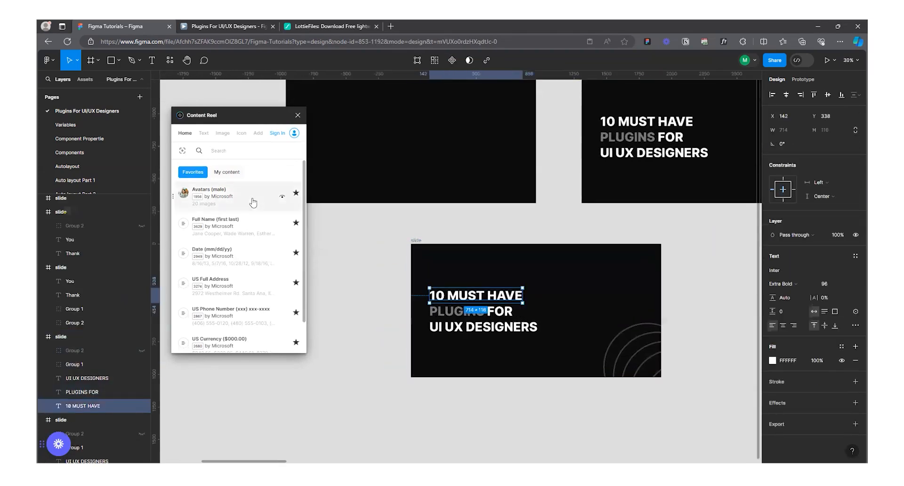
click(220, 191)
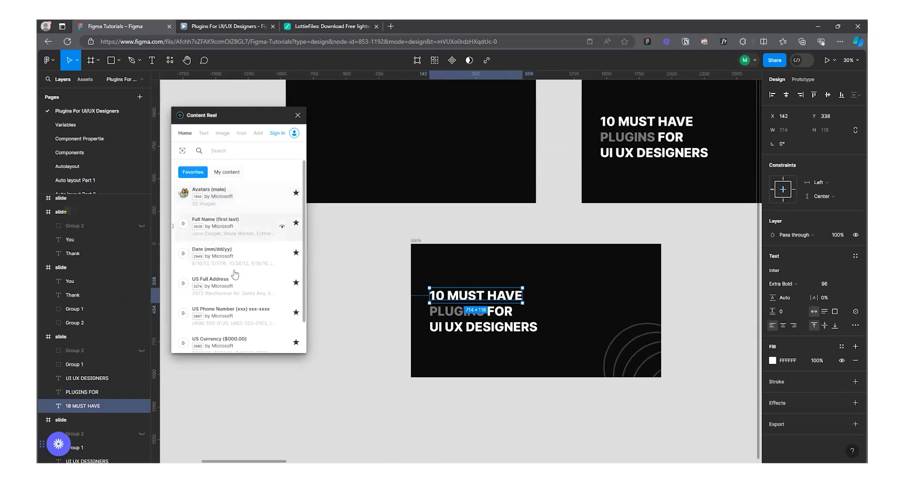
scroll(261, 262, down, 1)
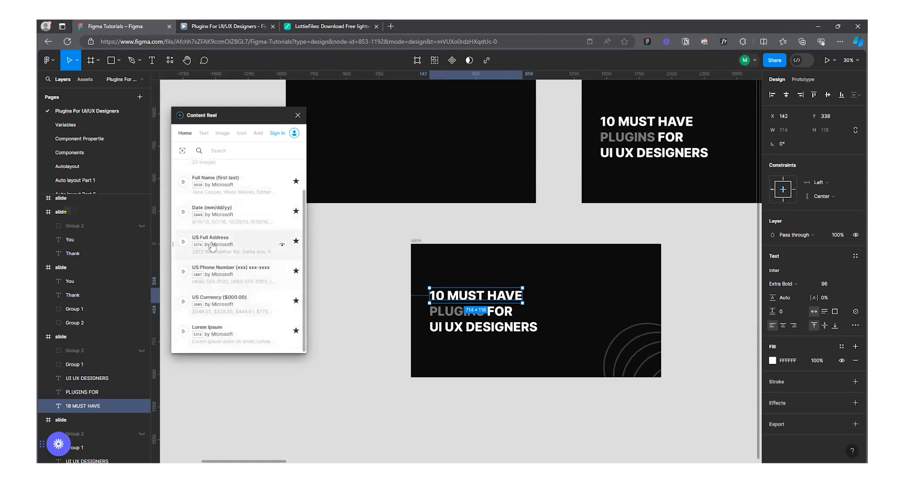
click(222, 187)
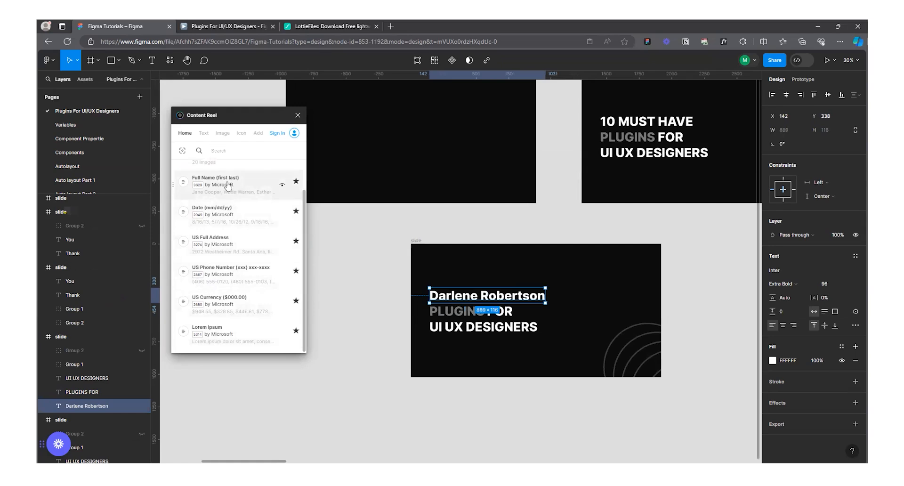
click(225, 183)
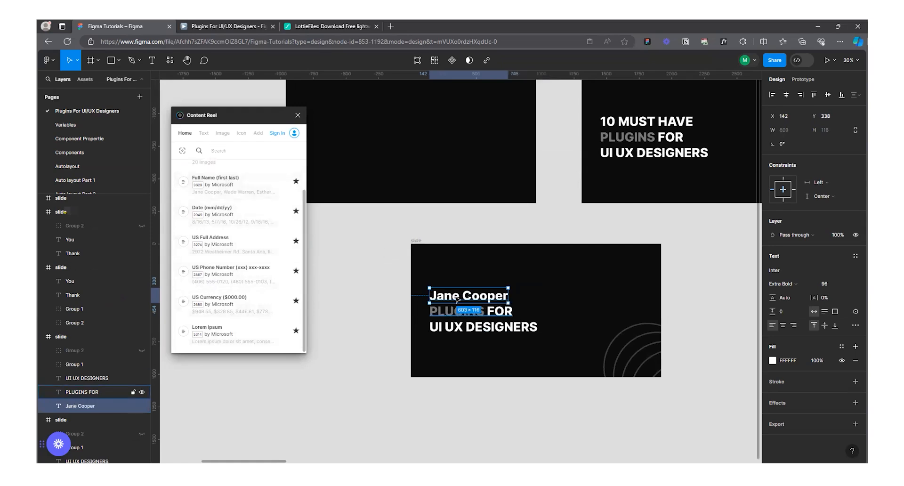
Reapply the Full Name (first last) content to the selected headline several times to cycle through random names.
scroll(386, 252, up, 5)
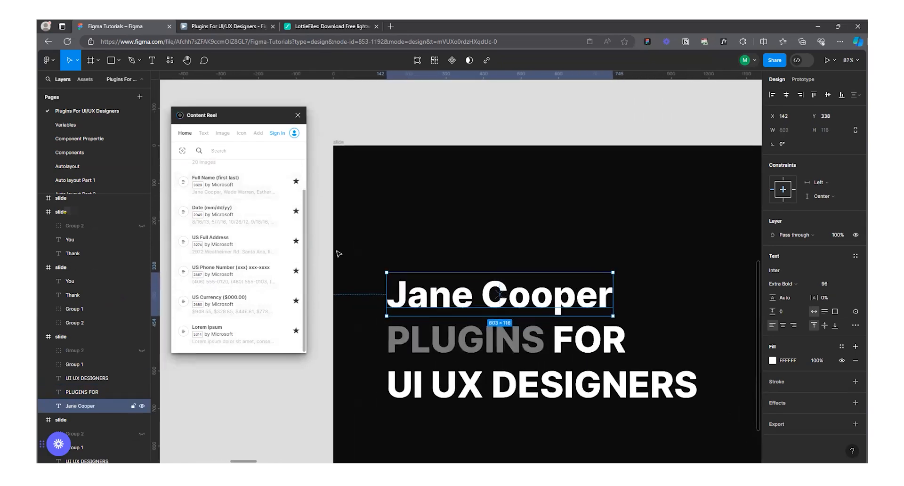
click(224, 184)
click(224, 185)
click(224, 185)
scroll(470, 300, down, 5)
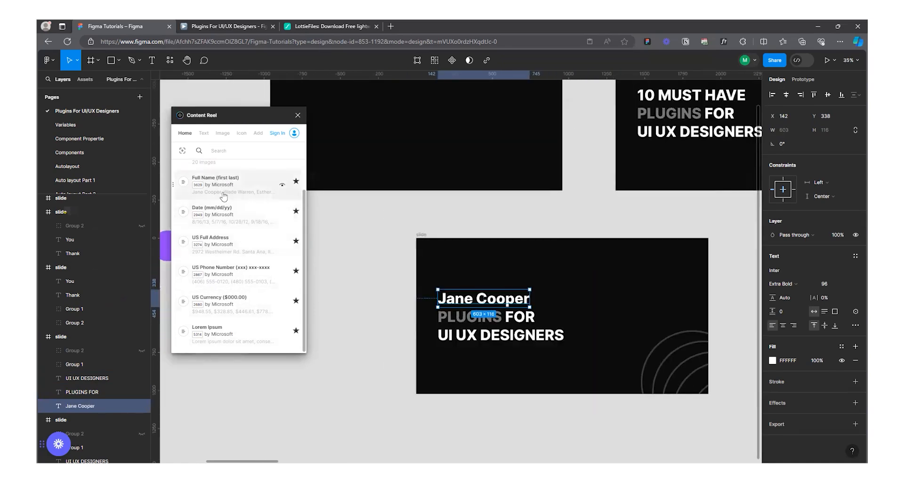
click(224, 185)
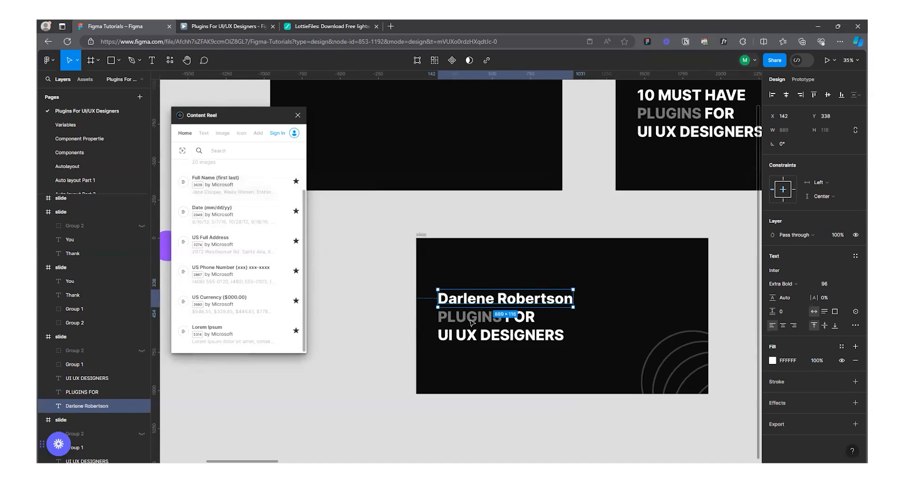
Fill the selected headline with US Full Address, US Phone Number and US Currency ($000.00) content in turn.
click(231, 243)
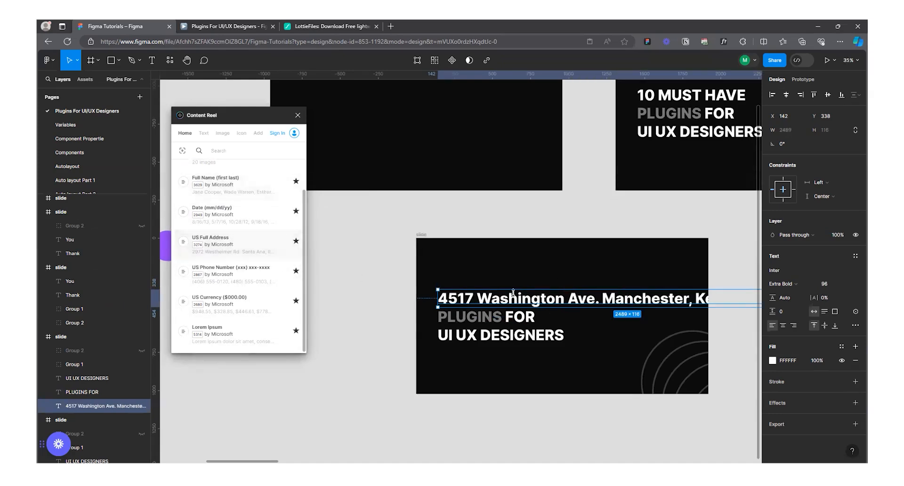
click(219, 275)
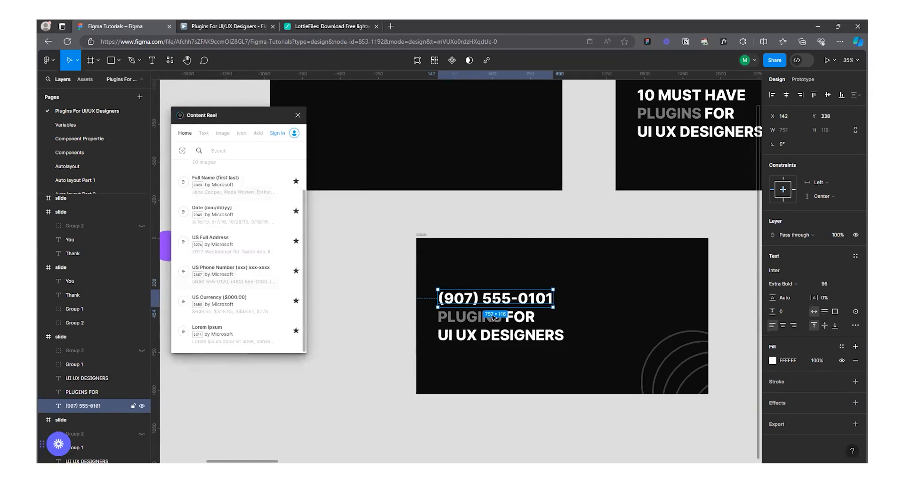
click(230, 301)
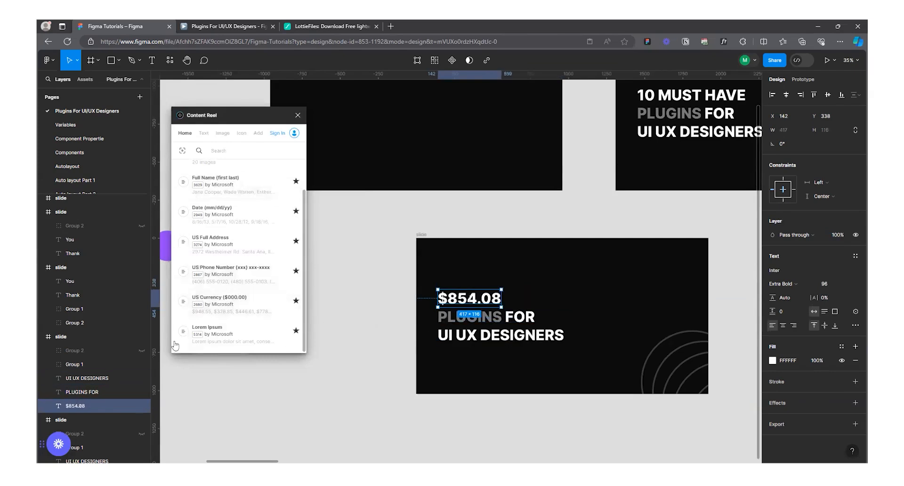
scroll(455, 307, up, 3)
scroll(455, 307, up, 10)
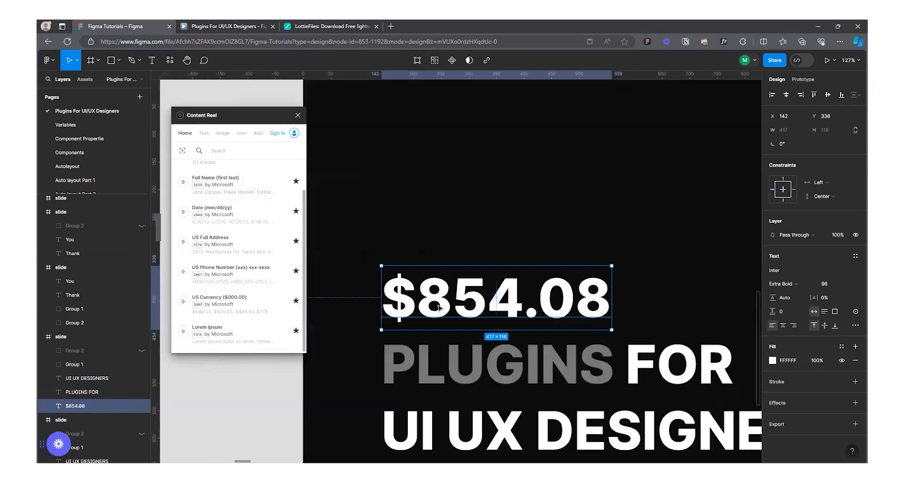
Highlight the dollar sign and the digits of the copied slide's currency headline separately to examine the format.
double_click(397, 307)
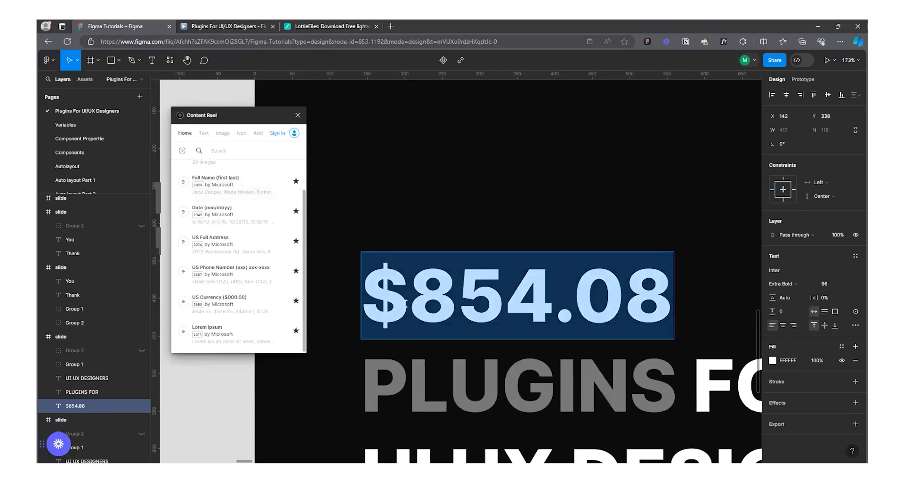
drag(403, 295, 704, 308)
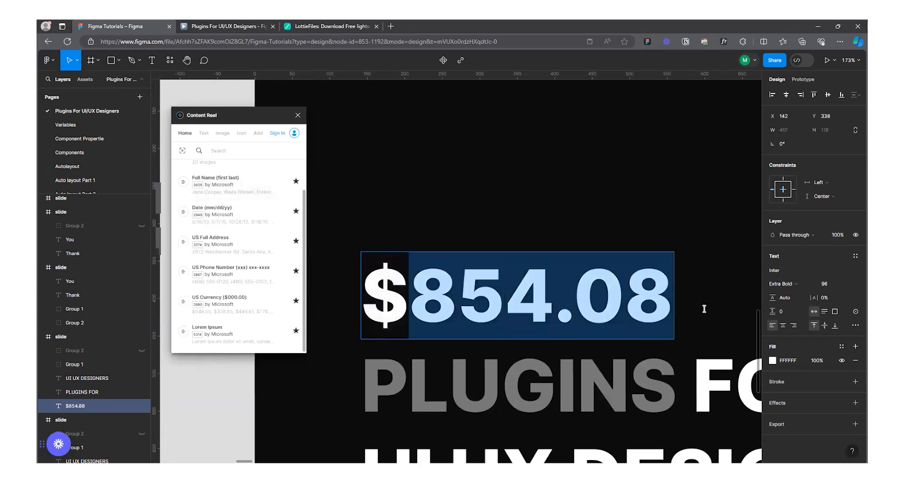
drag(403, 298, 325, 295)
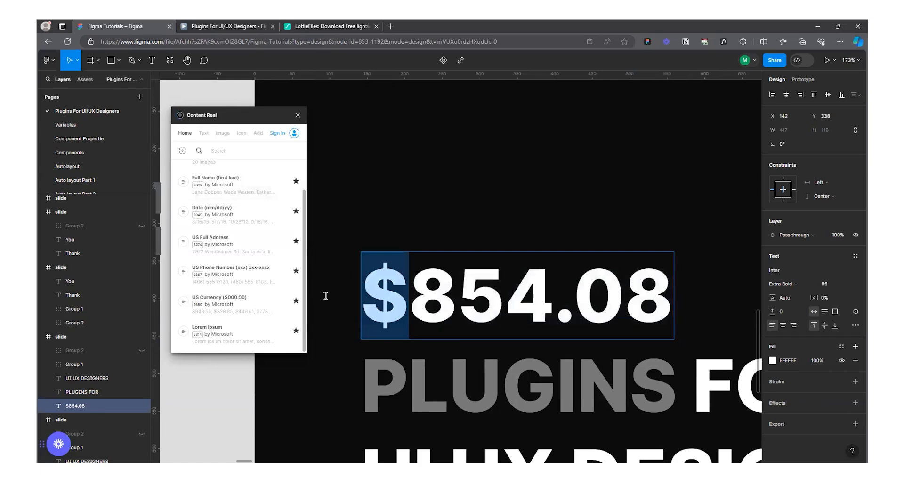
drag(414, 313, 673, 310)
scroll(601, 262, down, 5)
click(609, 238)
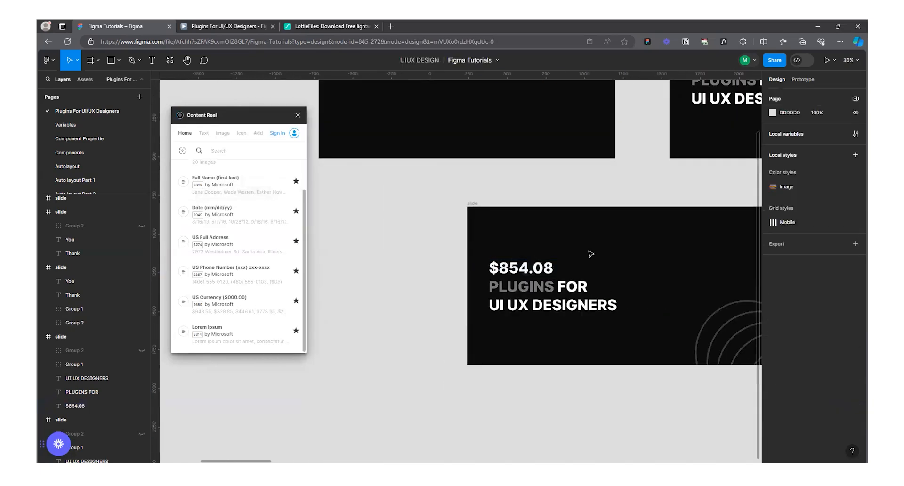
Browse Content Reel's text content types.
click(204, 134)
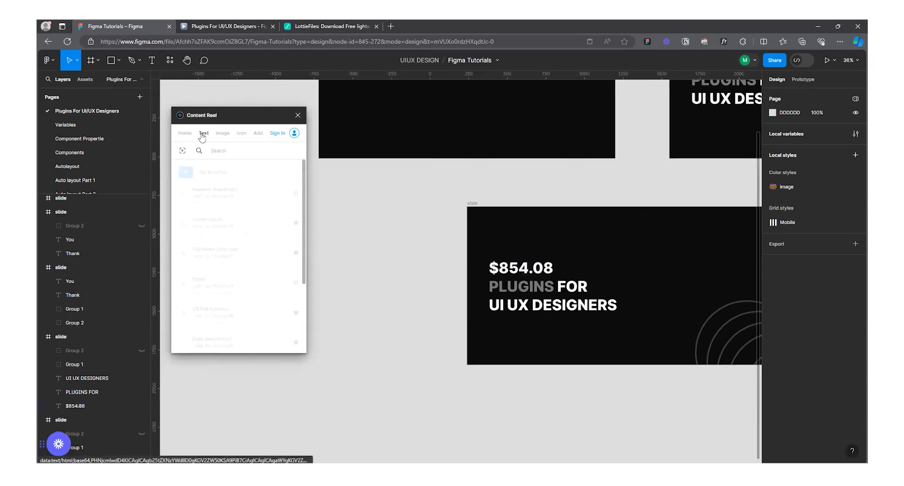
scroll(236, 254, down, 5)
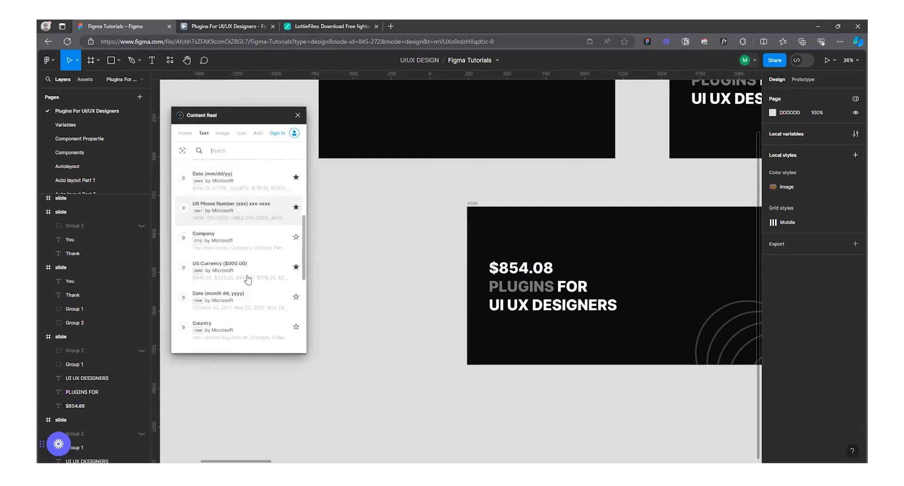
scroll(452, 273, down, 3)
Place a copy of the "UI UX DESIGNERS" text on the empty canvas below the slide and enlarge its box to about 1216 × 627.
click(463, 288)
drag(463, 288, 501, 424)
scroll(443, 340, up, 3)
drag(542, 346, 566, 339)
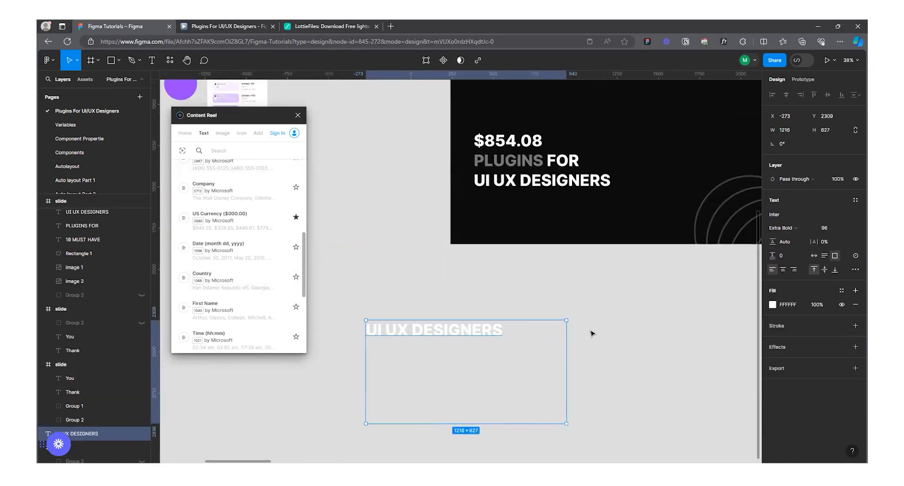
Set the copied text's font size to 16 and its fill color to black, 000000.
click(850, 231)
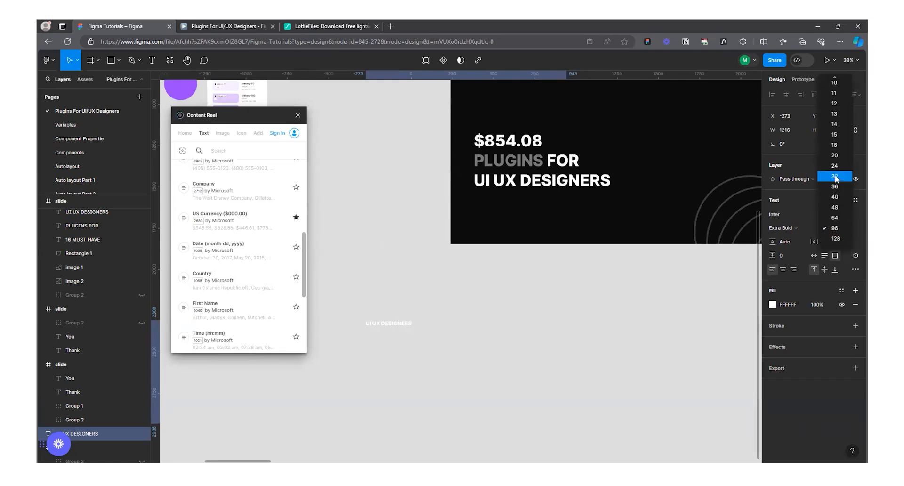
click(834, 144)
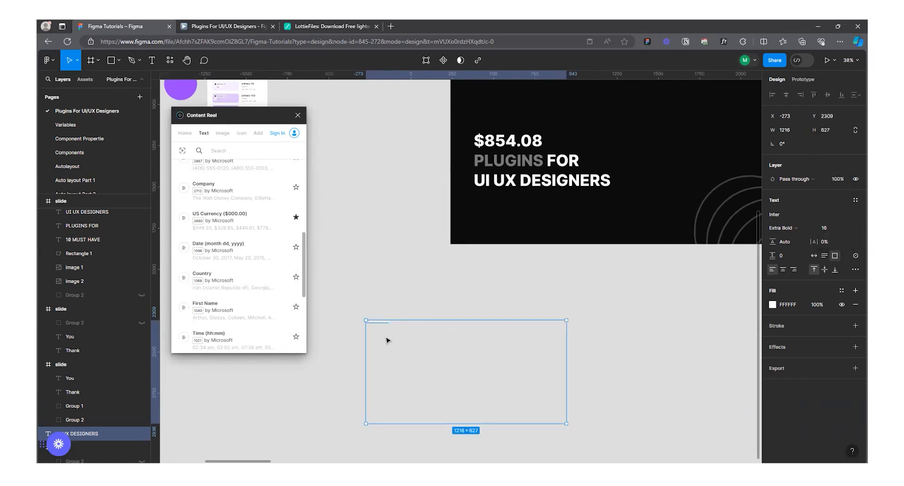
scroll(383, 338, up, 3)
click(773, 304)
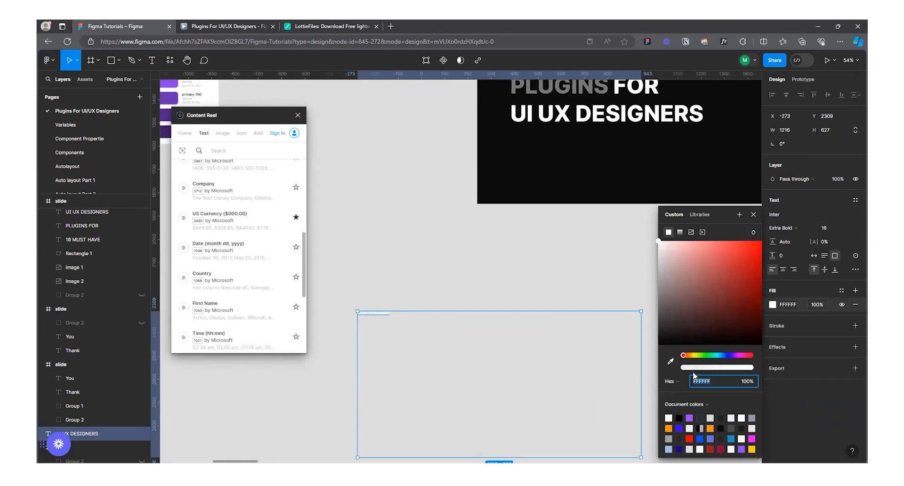
click(679, 417)
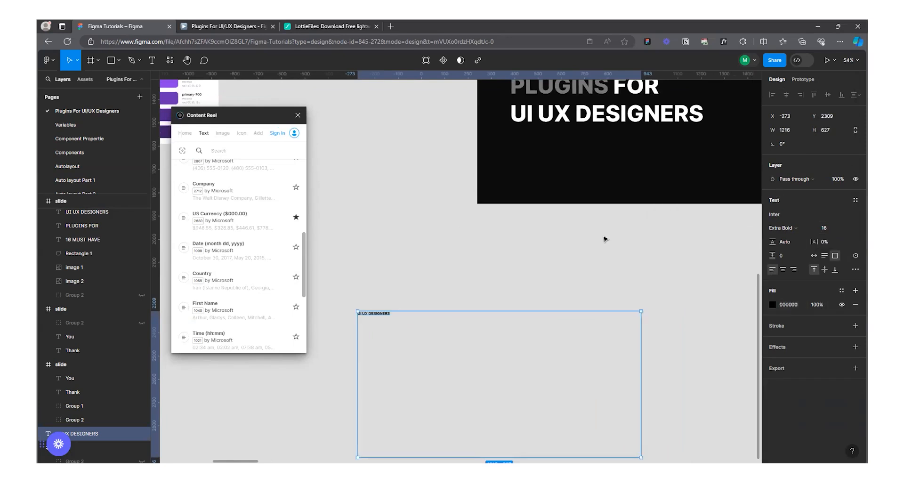
key(Escape)
Fill the copied text with Content Reel's Lorem Ipsum content.
scroll(220, 264, up, 3)
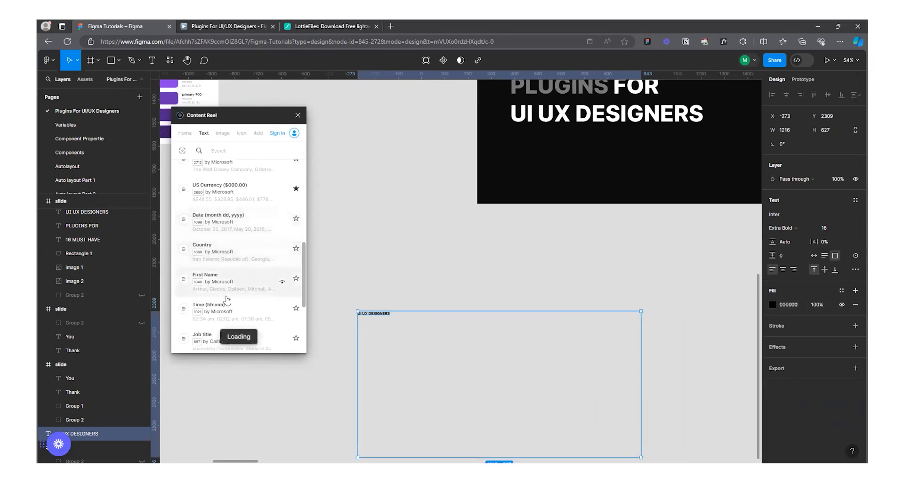
scroll(236, 300, down, 5)
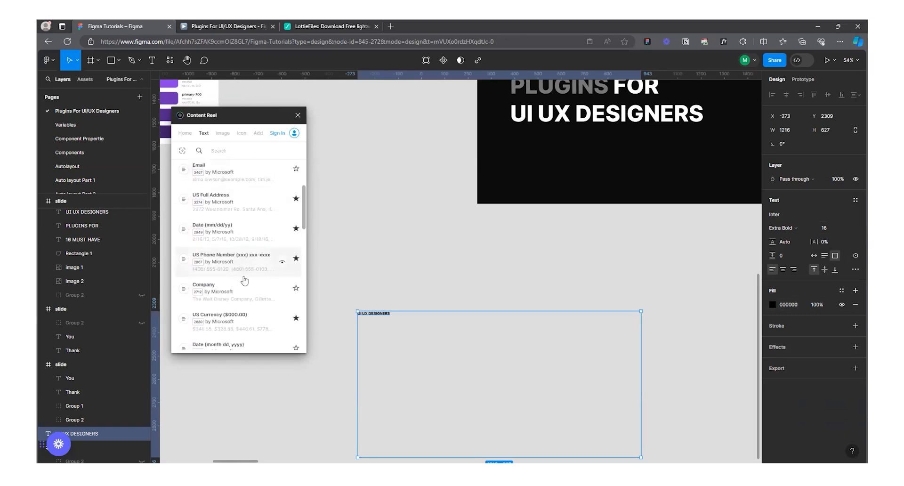
scroll(244, 302, down, 6)
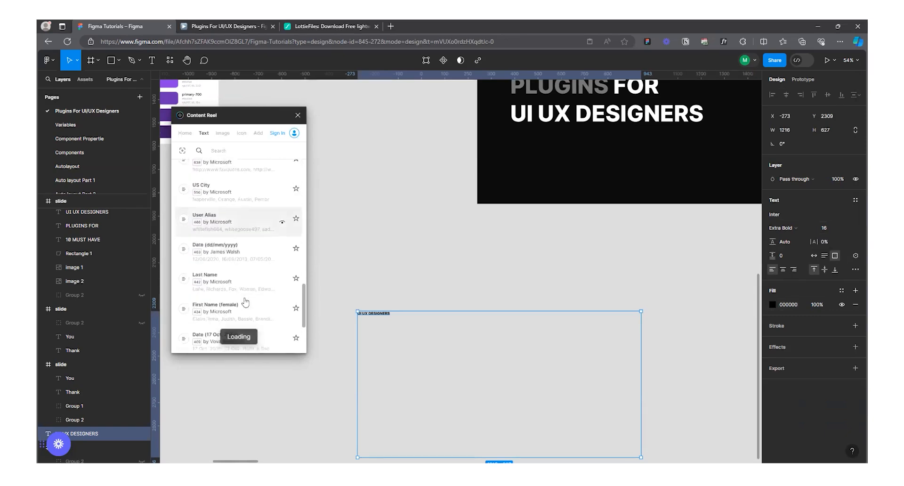
click(185, 133)
scroll(238, 254, down, 3)
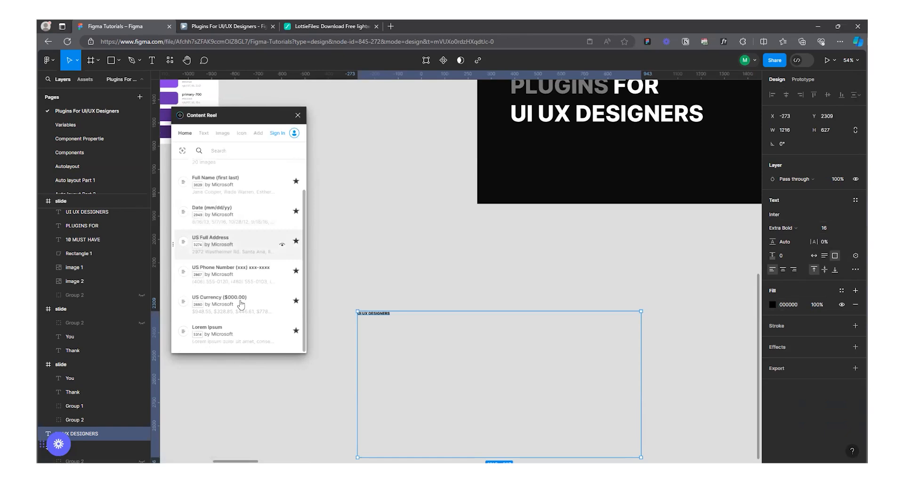
click(225, 329)
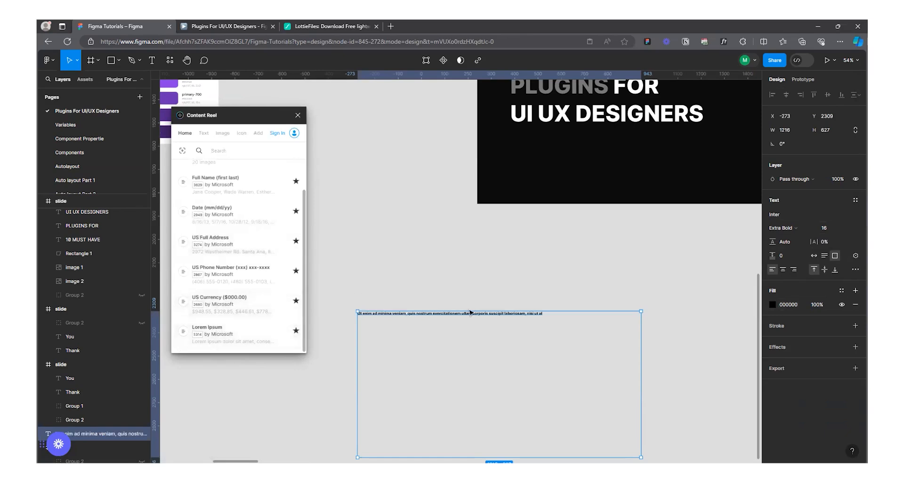
Narrow the Lorem Ipsum text box to about 303 wide so the text wraps.
scroll(529, 311, up, 2)
scroll(573, 311, down, 2)
drag(661, 358, 452, 339)
scroll(404, 305, up, 5)
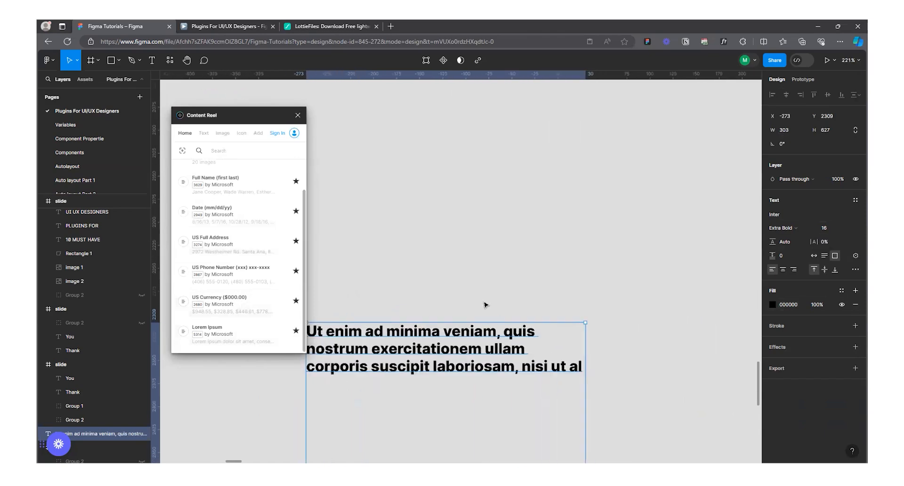
scroll(485, 302, down, 4)
Show Content Reel's image content and draw a square of about 205 × 205 on the empty canvas above the Lorem Ipsum text.
click(223, 133)
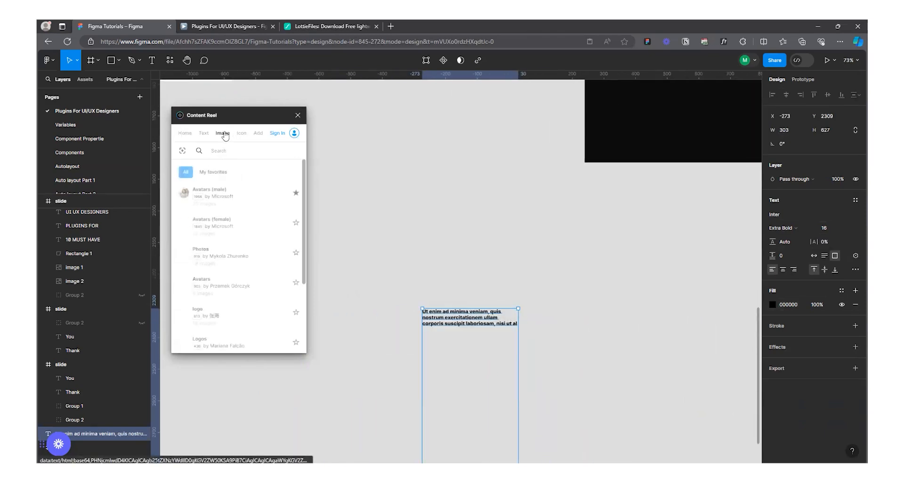
click(398, 185)
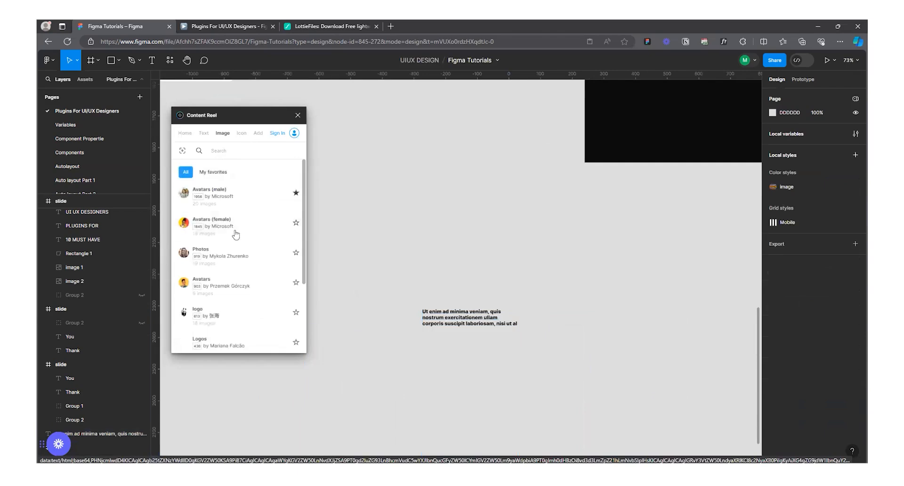
click(111, 61)
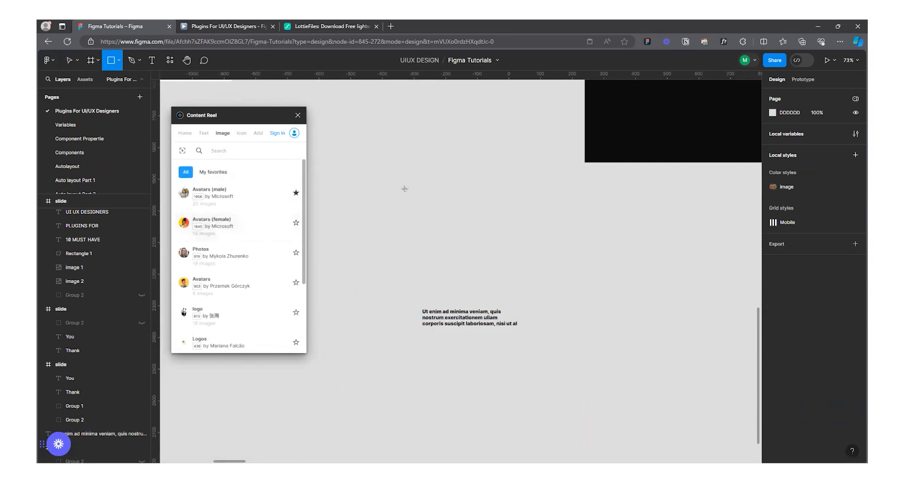
drag(390, 174, 455, 239)
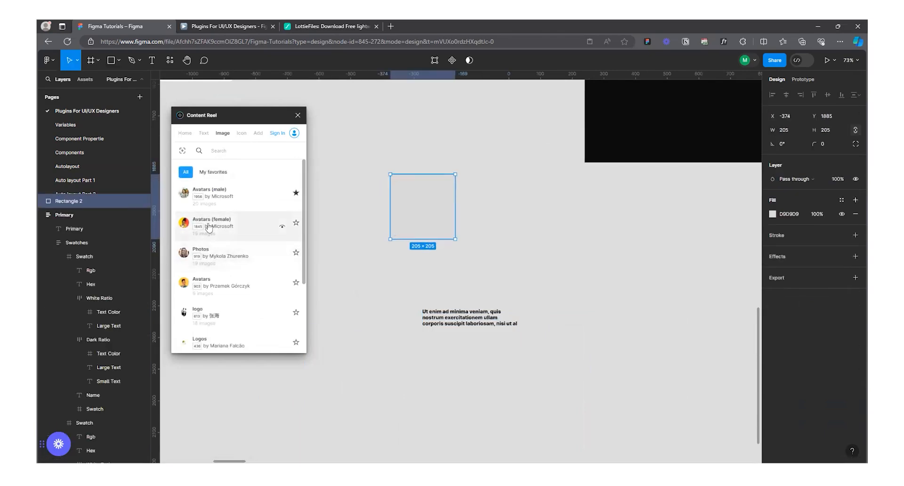
Fill the square with Content Reel's Avatars (female), Avatars (male), Avatars and logo images in turn.
click(224, 218)
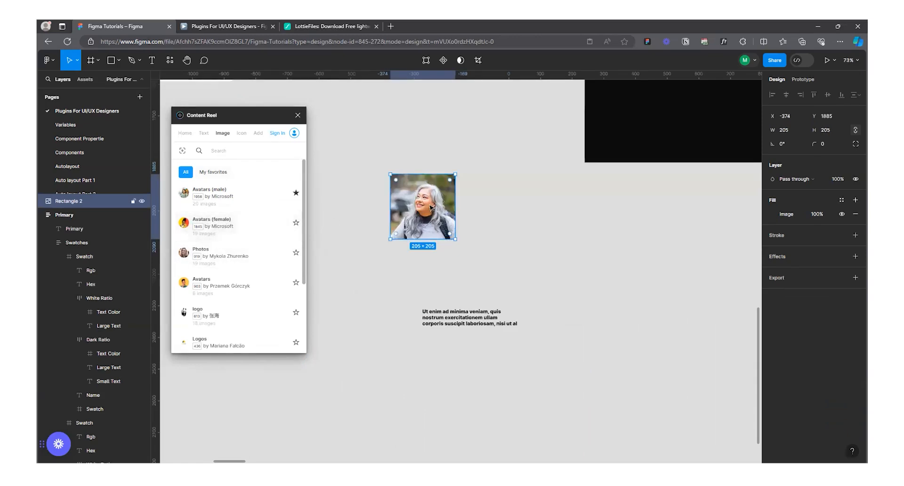
click(201, 197)
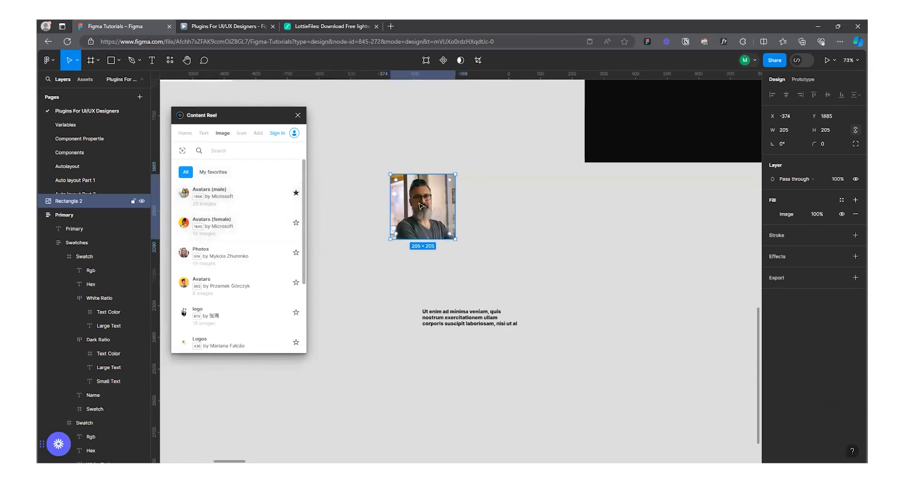
click(278, 286)
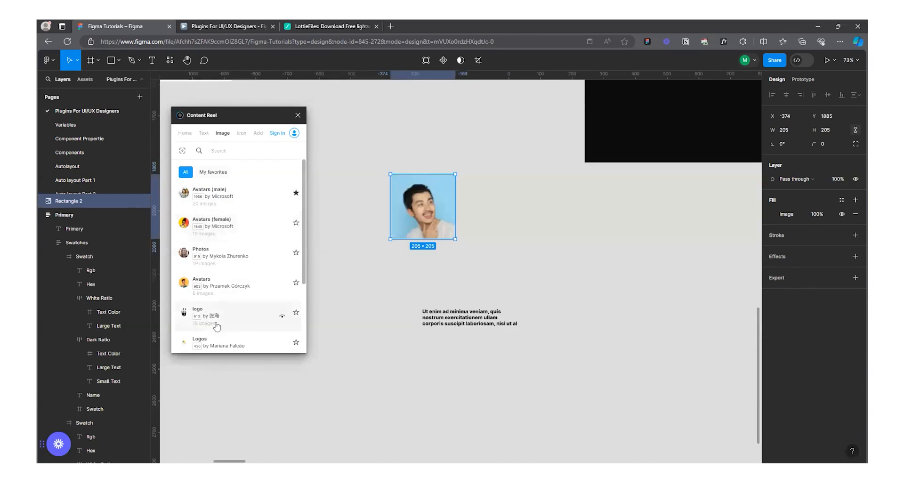
click(215, 310)
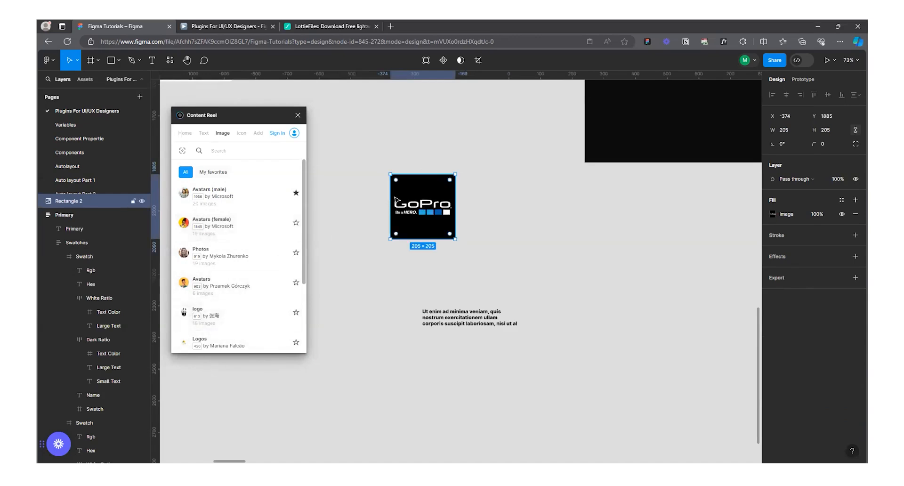
scroll(388, 203, up, 5)
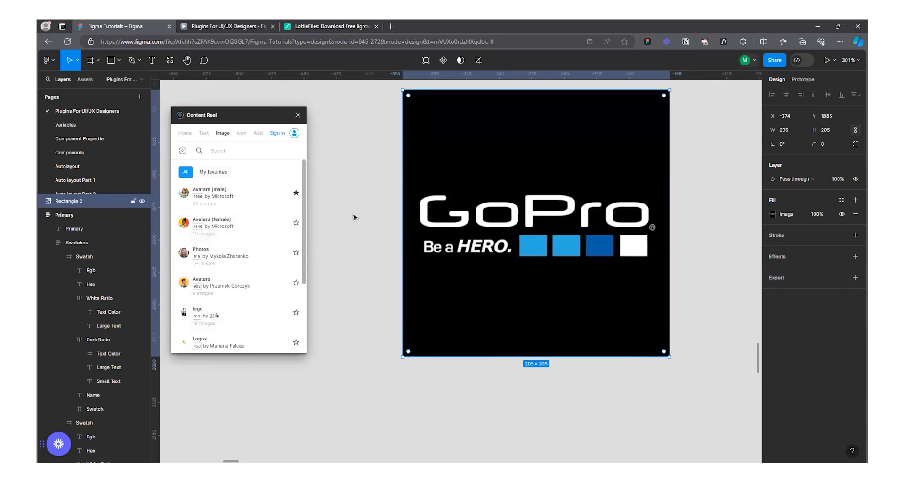
Fill the square with an Avatars (male) image and round its corners to a radius of 102.5 to form a circle.
click(215, 194)
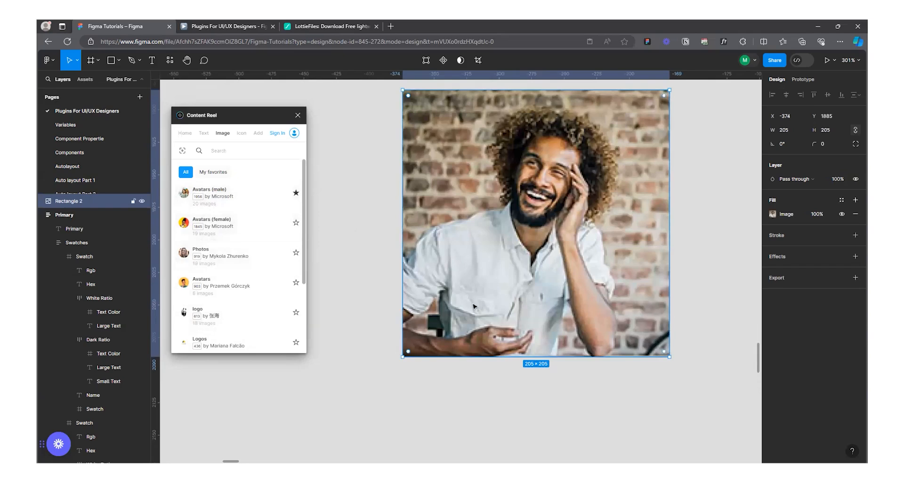
scroll(480, 285, down, 5)
scroll(537, 216, up, 3)
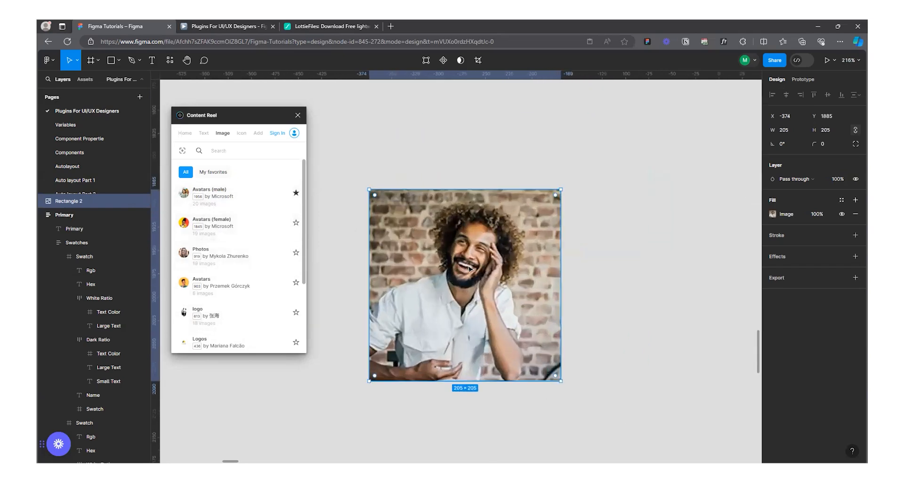
scroll(516, 283, down, 4)
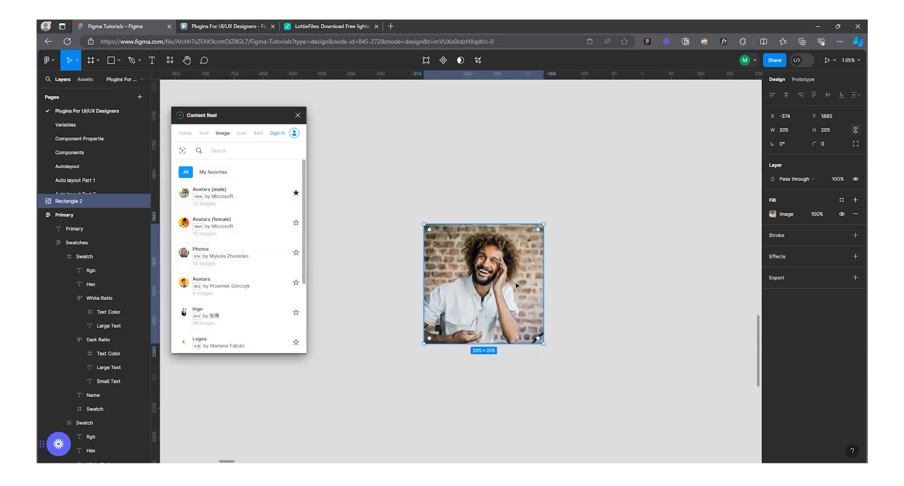
drag(532, 245, 478, 284)
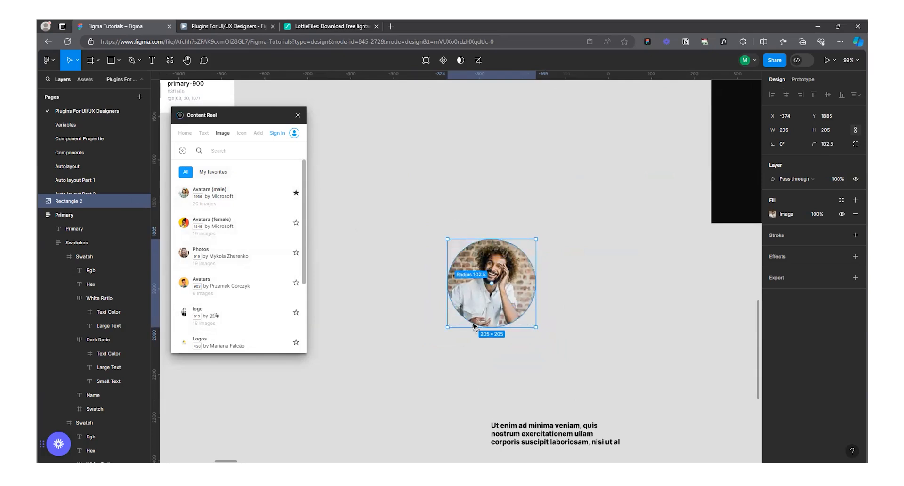
Resize the circular avatar to 32 × 32.
scroll(479, 284, up, 5)
scroll(478, 284, up, 5)
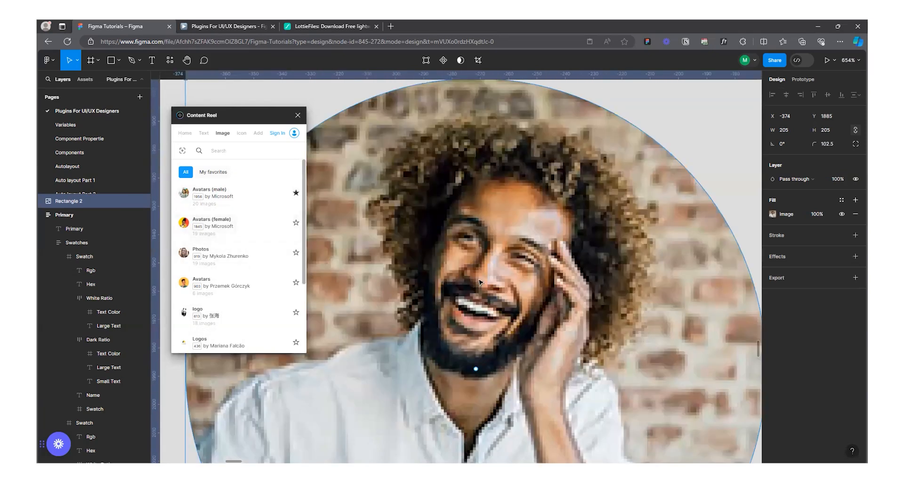
scroll(479, 281, down, 10)
scroll(480, 281, up, 8)
scroll(483, 282, down, 8)
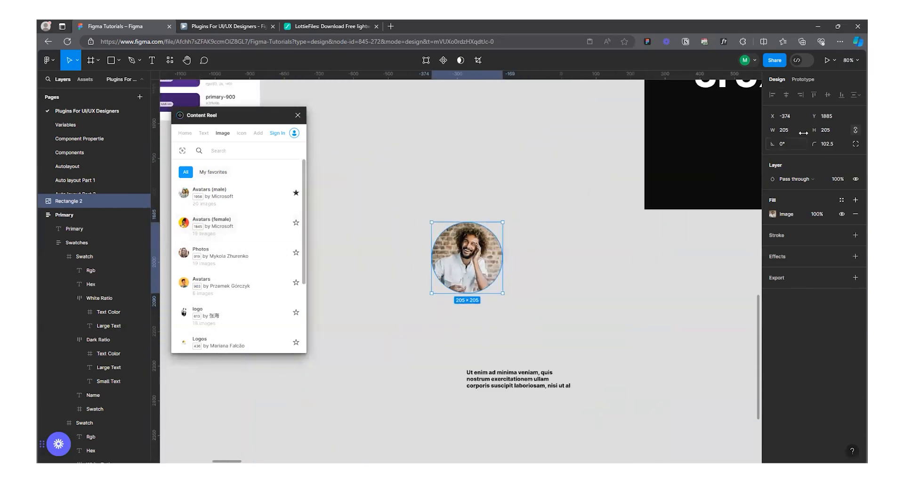
click(829, 133)
key(Return)
Replace the small circular avatar's image with one from Content Reel's Avatars (female).
scroll(453, 238, up, 4)
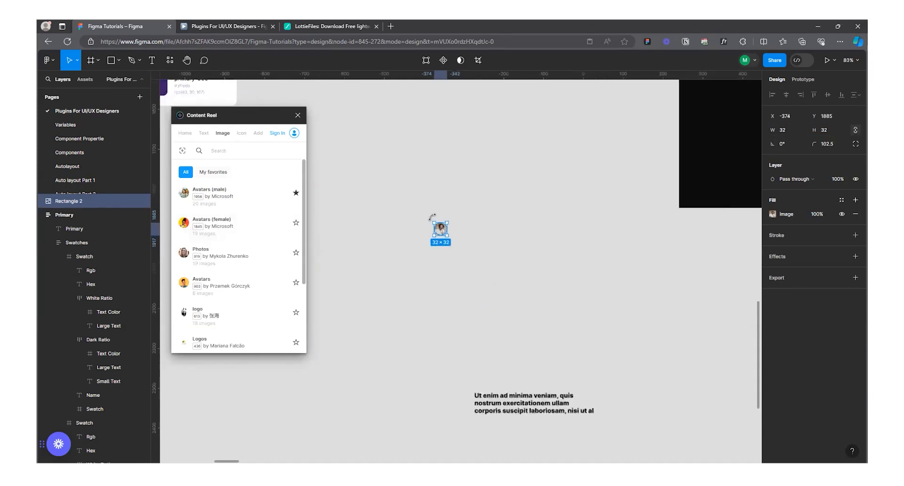
scroll(454, 240, up, 8)
scroll(447, 208, down, 2)
click(211, 217)
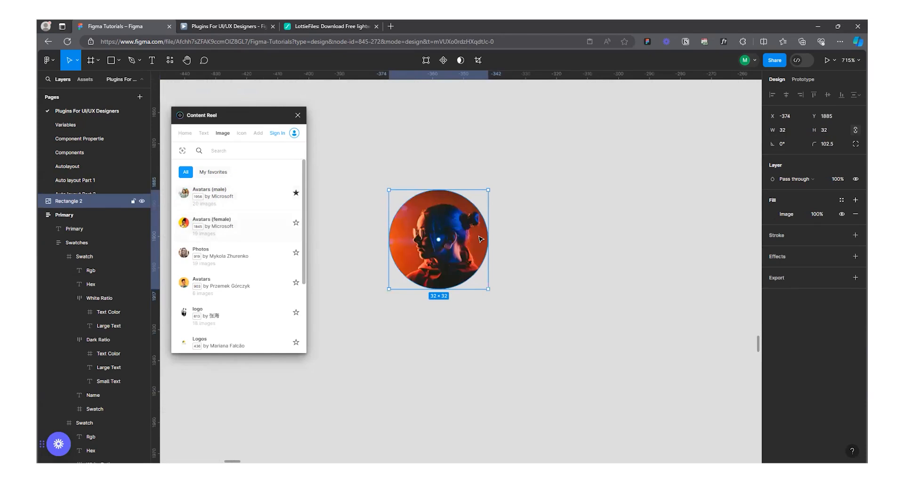
scroll(423, 221, up, 4)
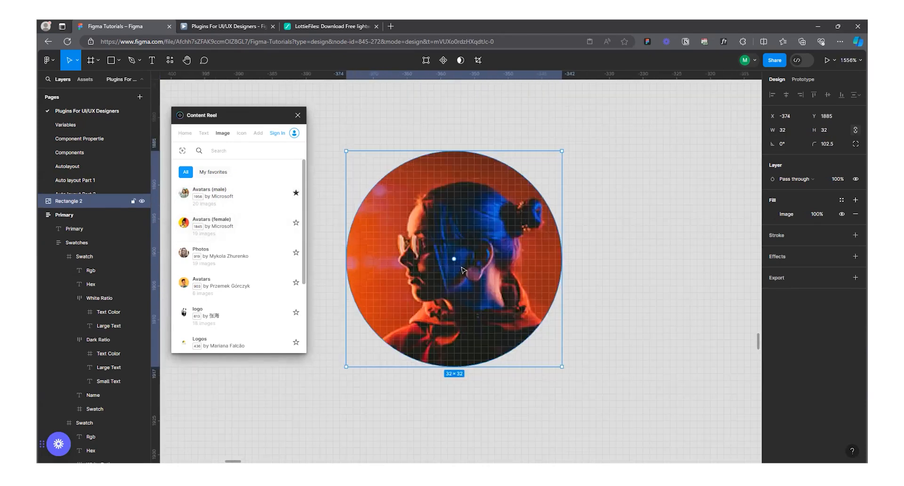
Delete the small circular avatar from the canvas.
scroll(461, 269, down, 10)
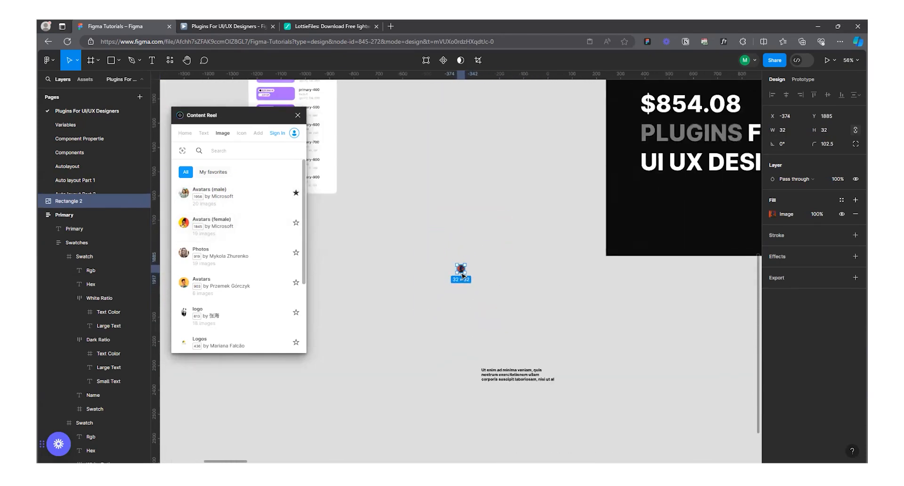
scroll(466, 268, up, 2)
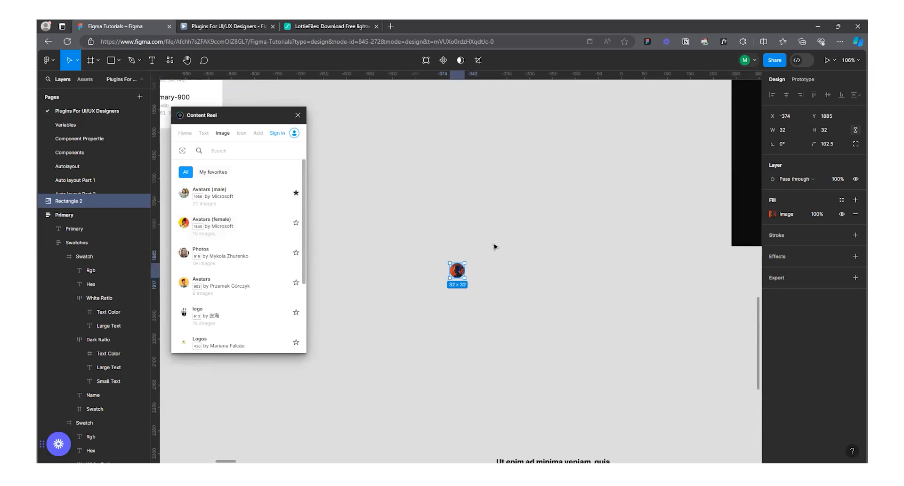
scroll(473, 288, down, 5)
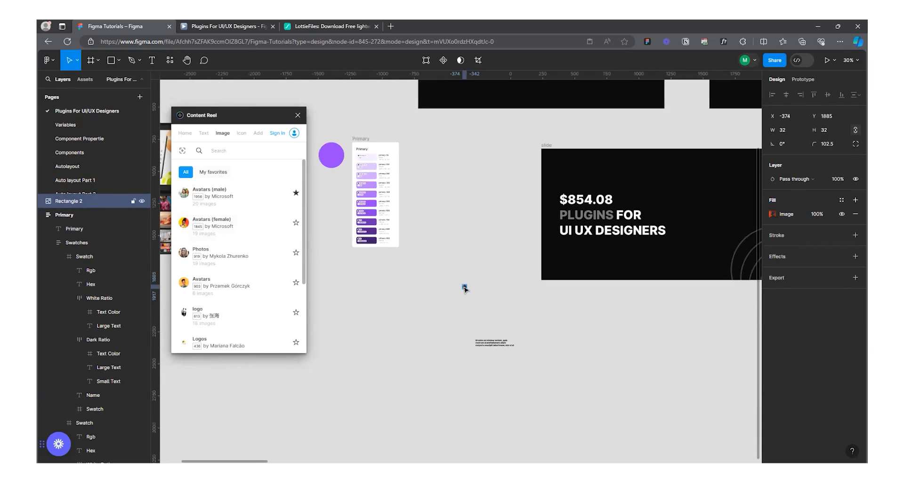
key(Delete)
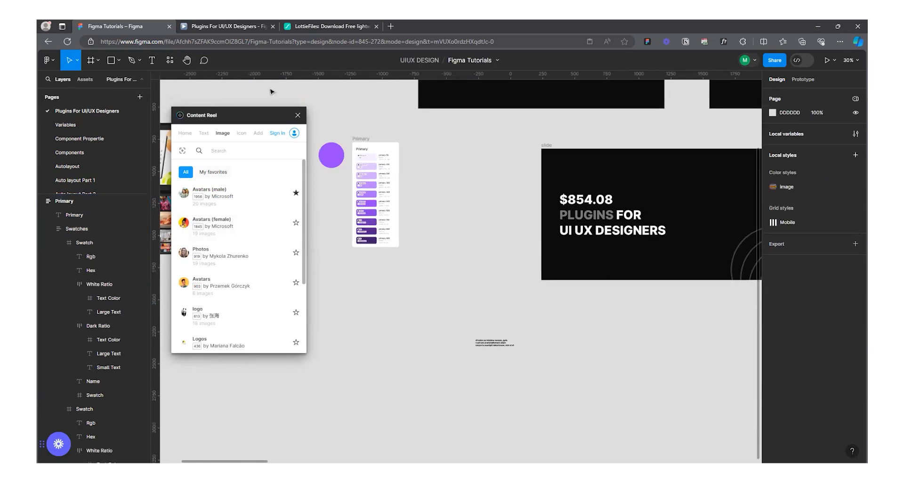
Switch to the plugins presentation prototype and advance from the Content Reel slide to the closing Thank You slide.
click(231, 22)
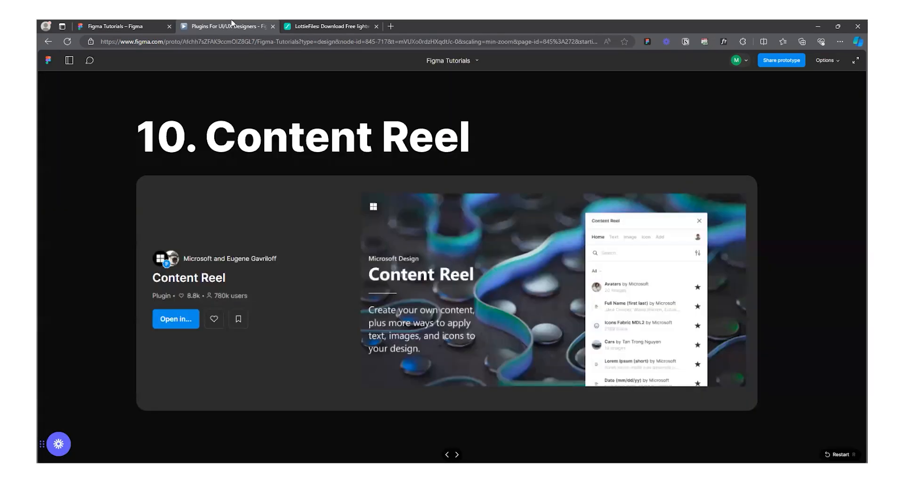
click(126, 20)
click(214, 22)
click(107, 23)
click(220, 24)
key(Right)
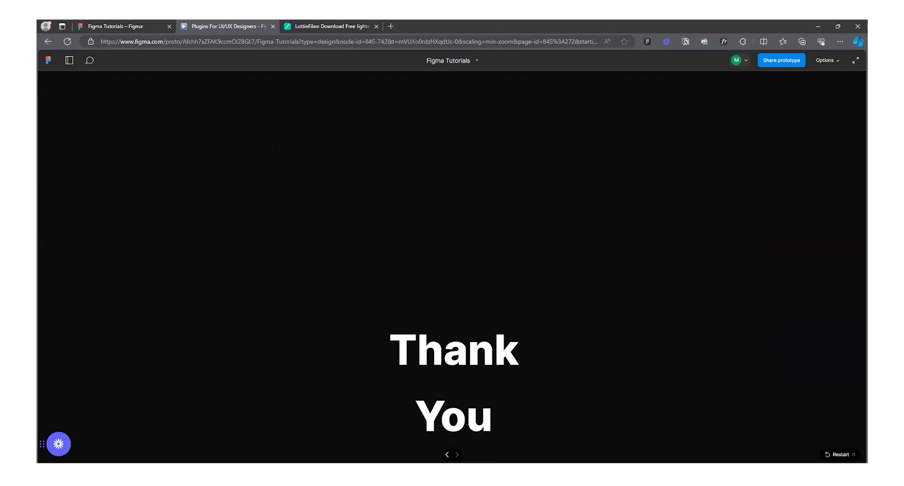